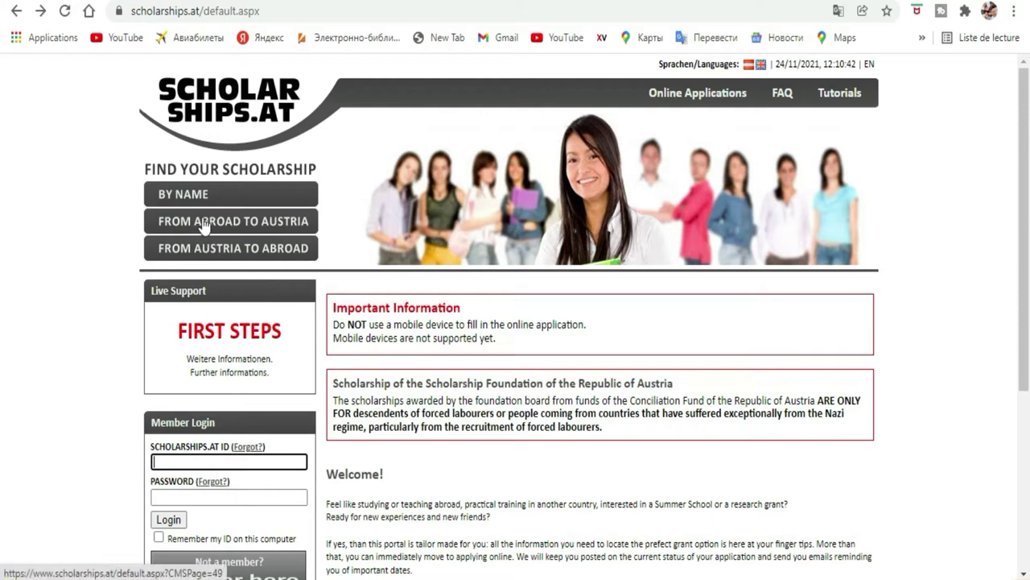
# Look over the portal's home page and open the scholarship search for going from abroad to Austria.
pyautogui.scroll(-3, 374, 182)
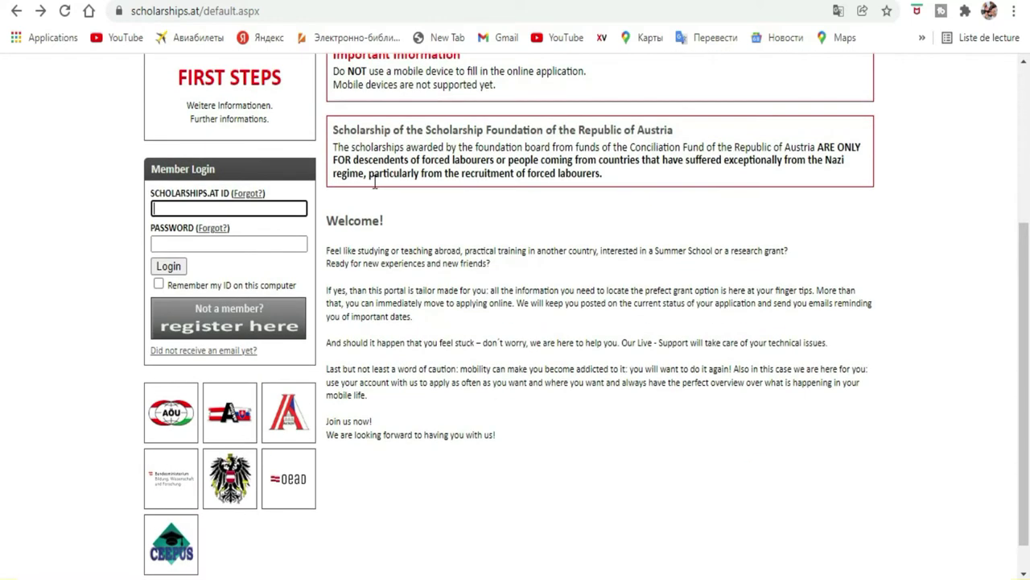
pyautogui.scroll(3, 373, 185)
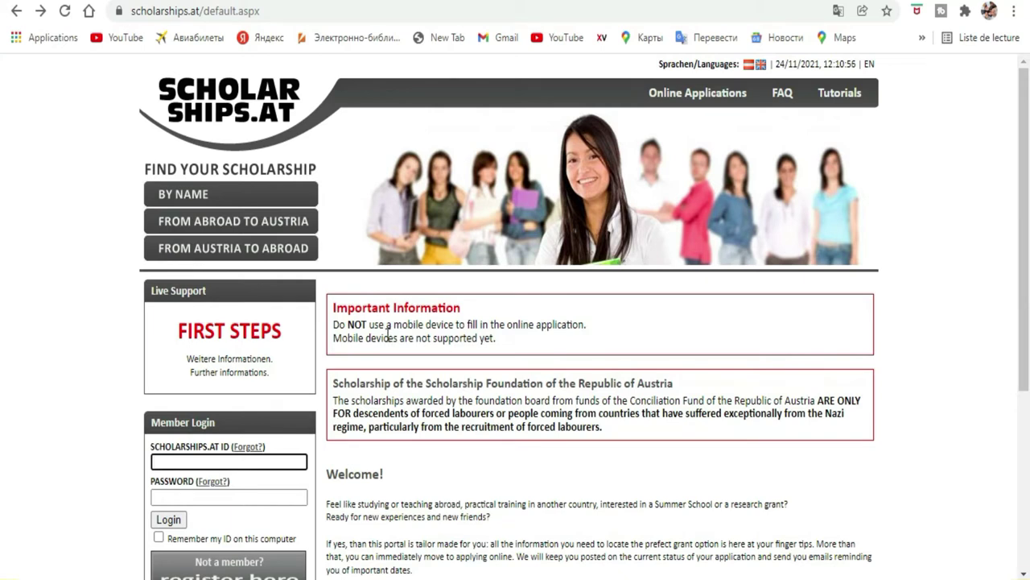
pyautogui.scroll(-1, 388, 333)
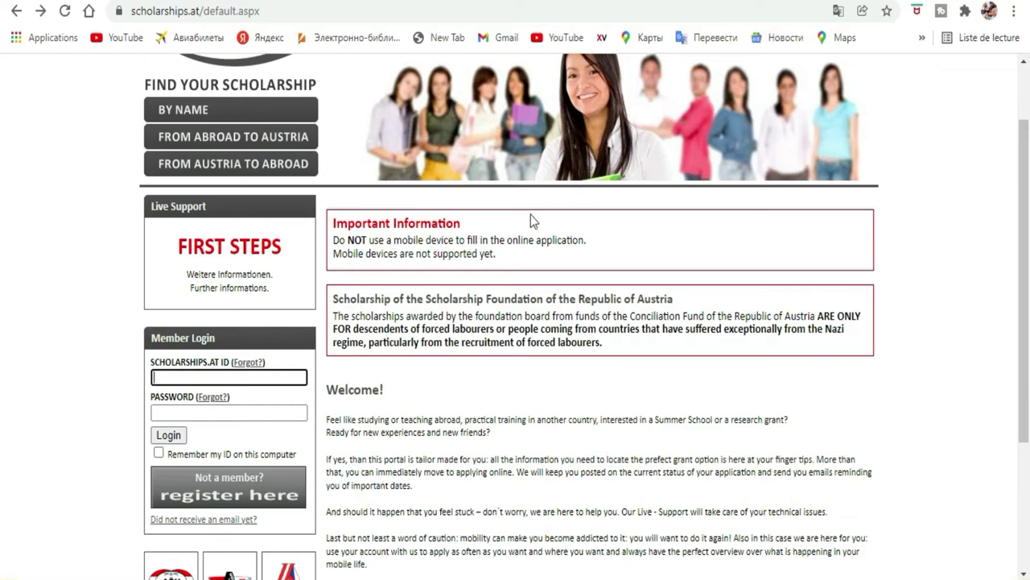
pyautogui.scroll(1, 530, 214)
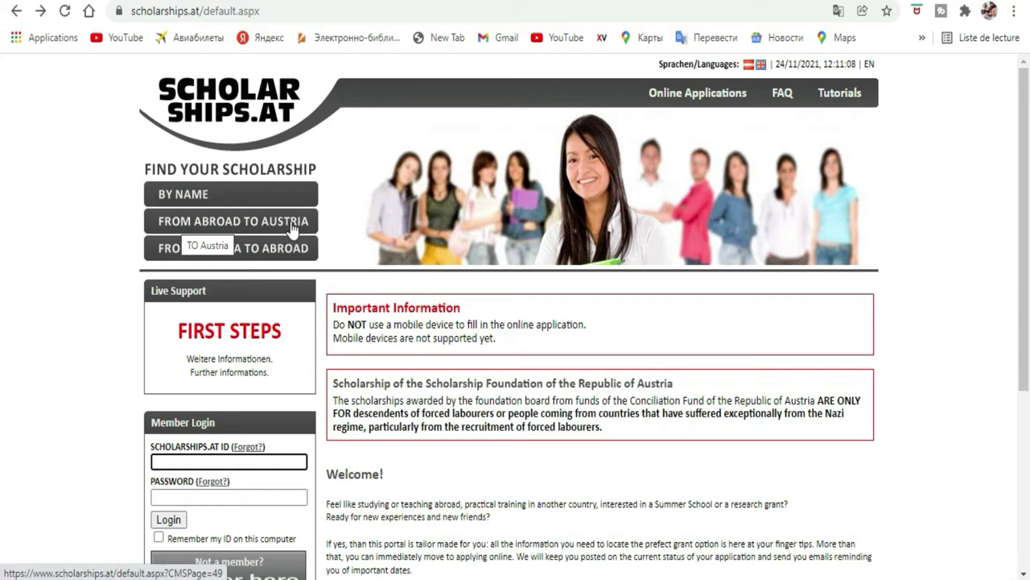
pyautogui.click(230, 223)
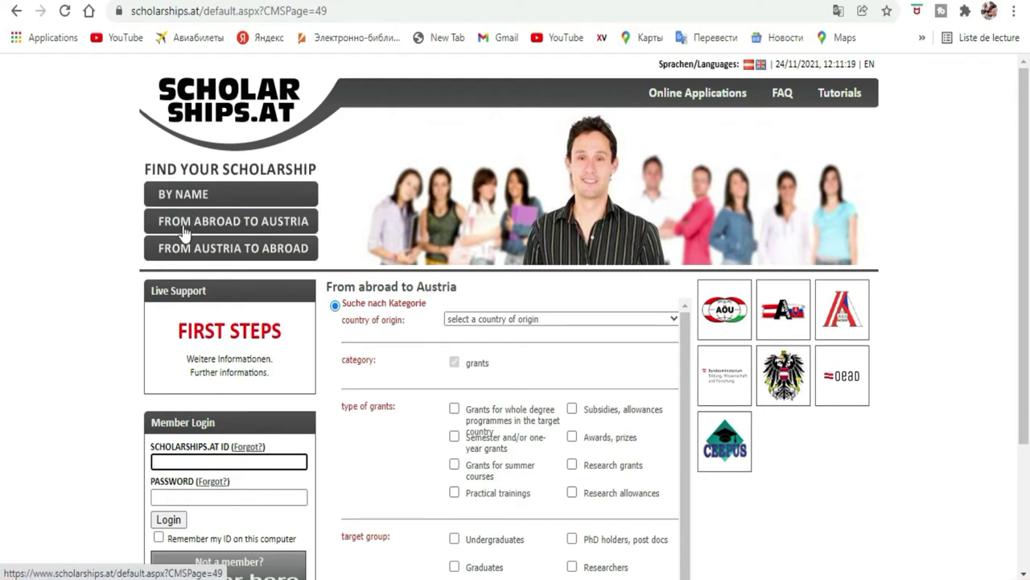
# Set the country of origin in the scholarship search form to Cote D'Ivoire.
pyautogui.scroll(-2, 574, 304)
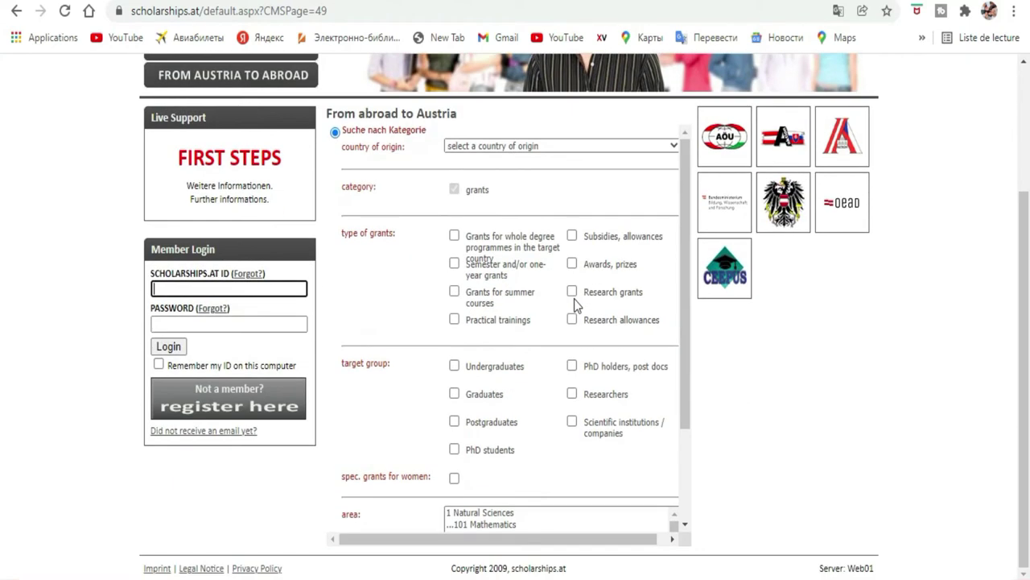
pyautogui.scroll(-2, 574, 305)
pyautogui.scroll(2, 575, 306)
pyautogui.scroll(2, 670, 300)
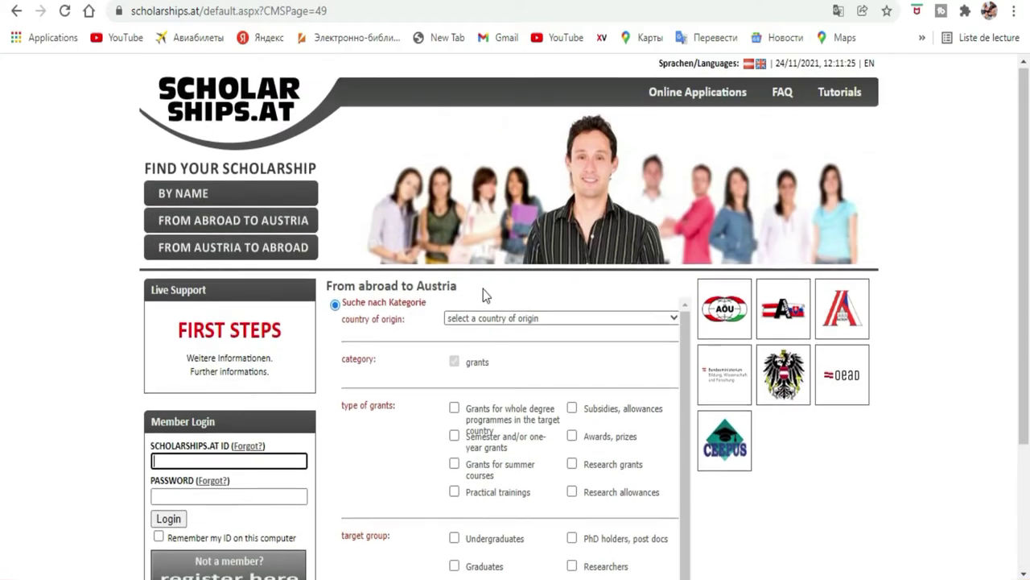
pyautogui.scroll(-2, 483, 295)
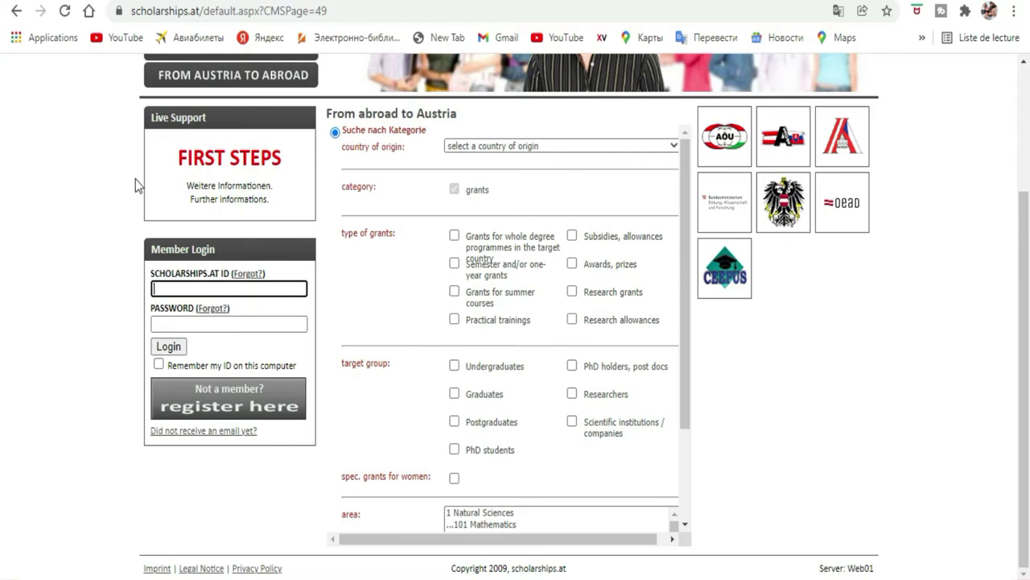
pyautogui.click(646, 148)
pyautogui.scroll(-10, 556, 250)
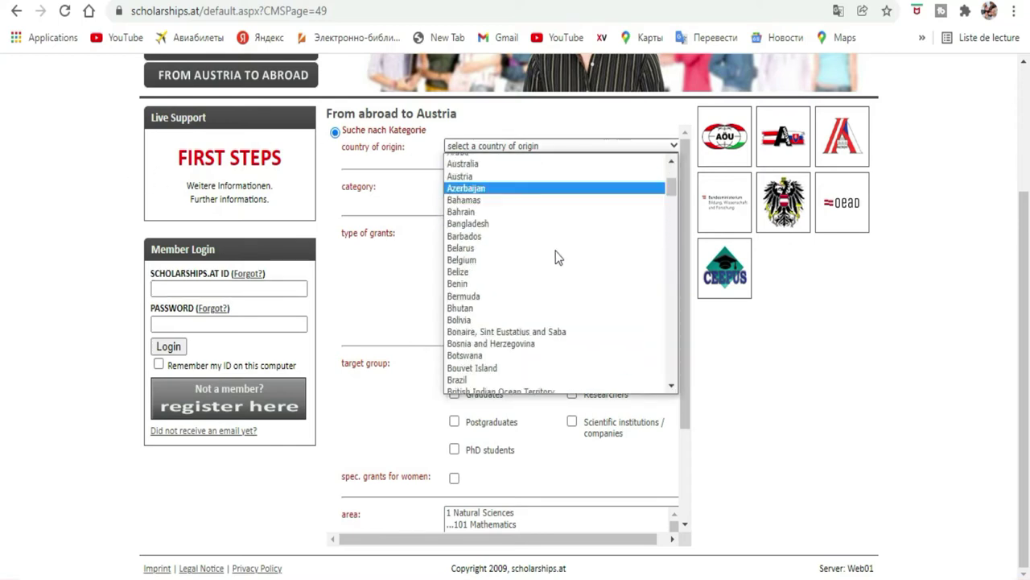
pyautogui.click(495, 302)
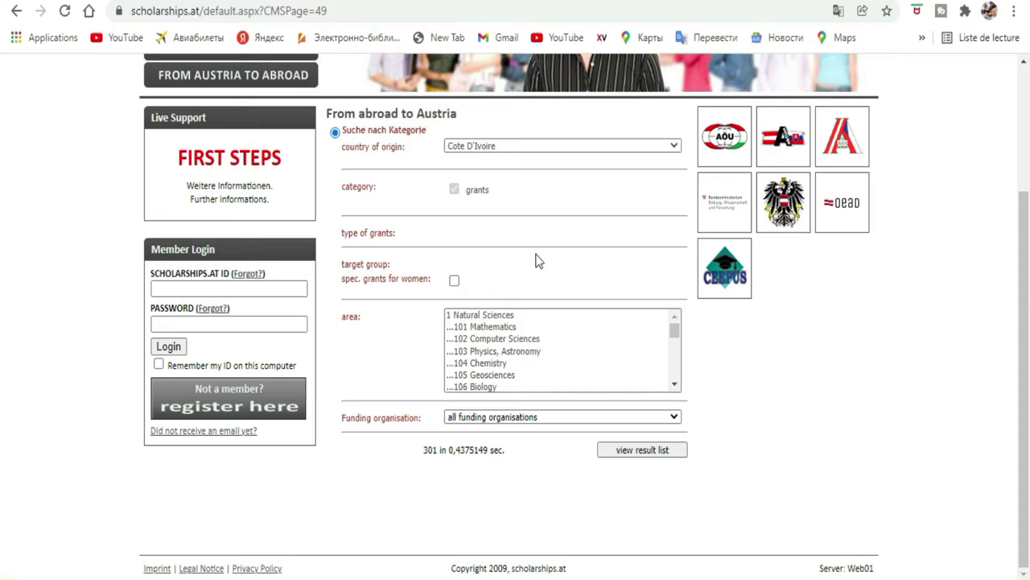
# Filter by area 102 Computer Sciences and funding organisation Scholarship Foundation of the Republic of Austria, and show the result list.
pyautogui.scroll(2, 573, 330)
pyautogui.scroll(-2, 573, 330)
pyautogui.click(497, 341)
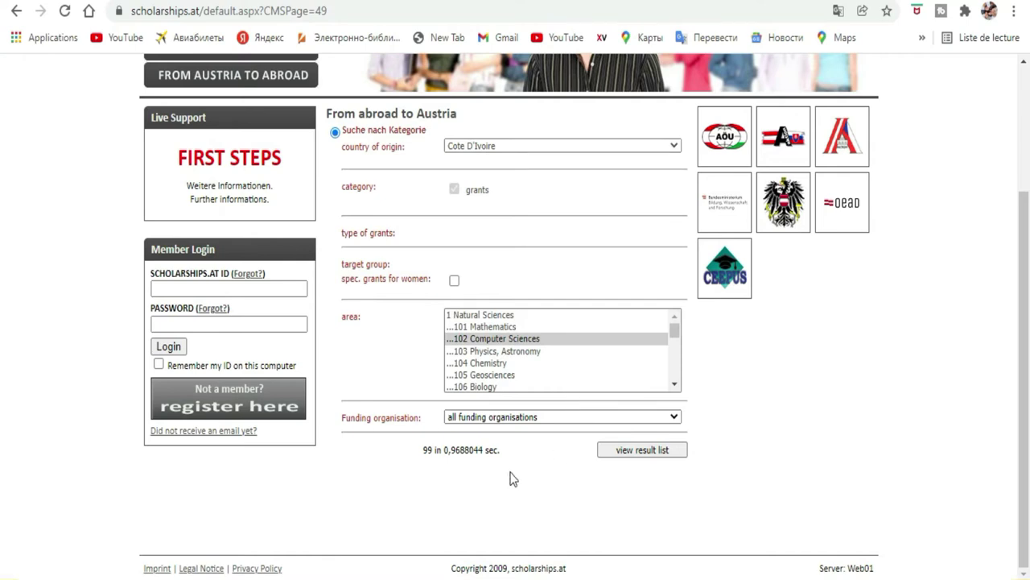
pyautogui.click(653, 425)
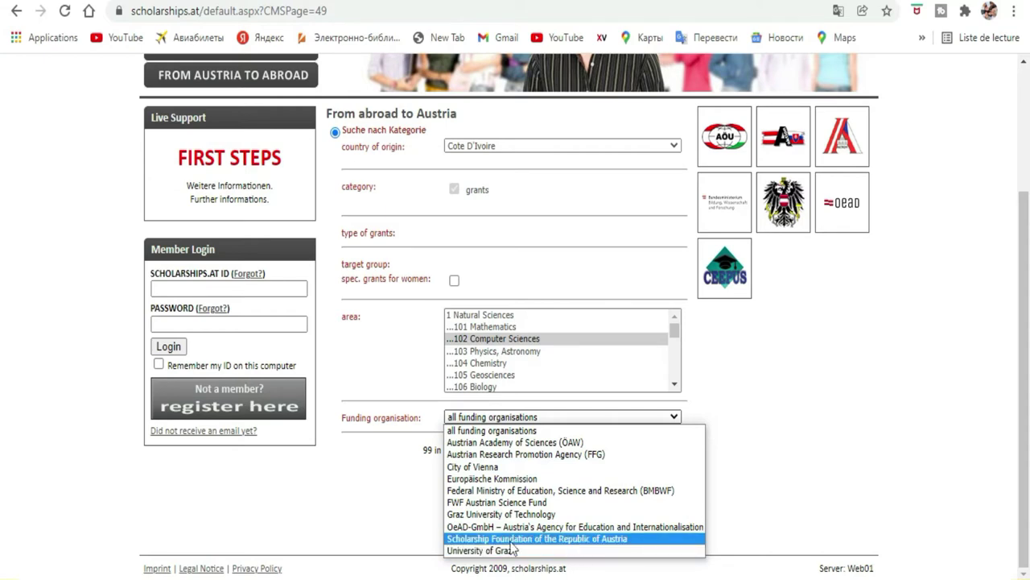
pyautogui.click(561, 546)
pyautogui.click(637, 449)
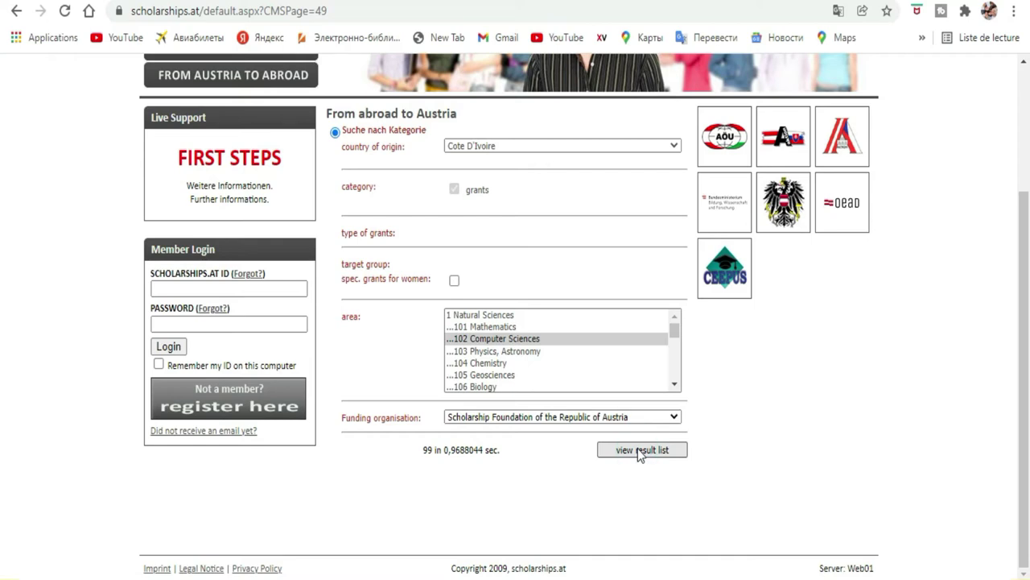
pyautogui.click(640, 451)
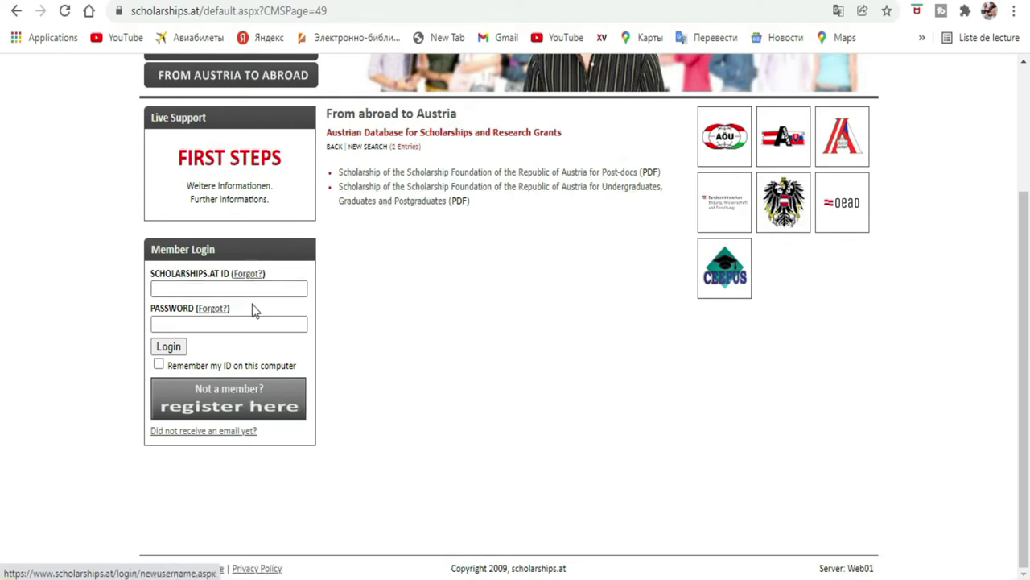
# Open the scholarship for Undergraduates, Graduates and Postgraduates and review its benefits, closing date, required documents and selection procedure.
pyautogui.click(408, 189)
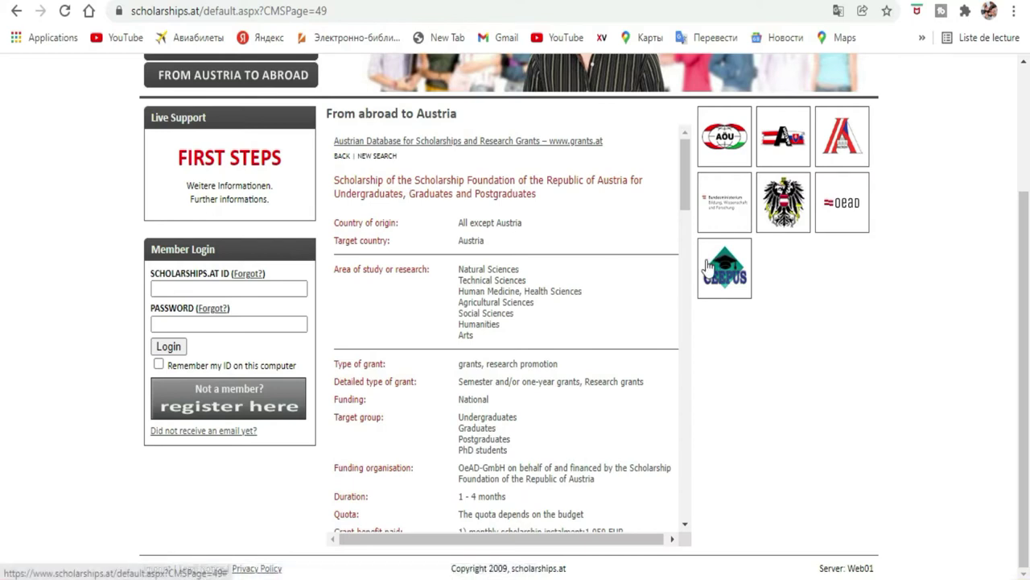
pyautogui.scroll(-2, 585, 274)
pyautogui.scroll(-2, 584, 277)
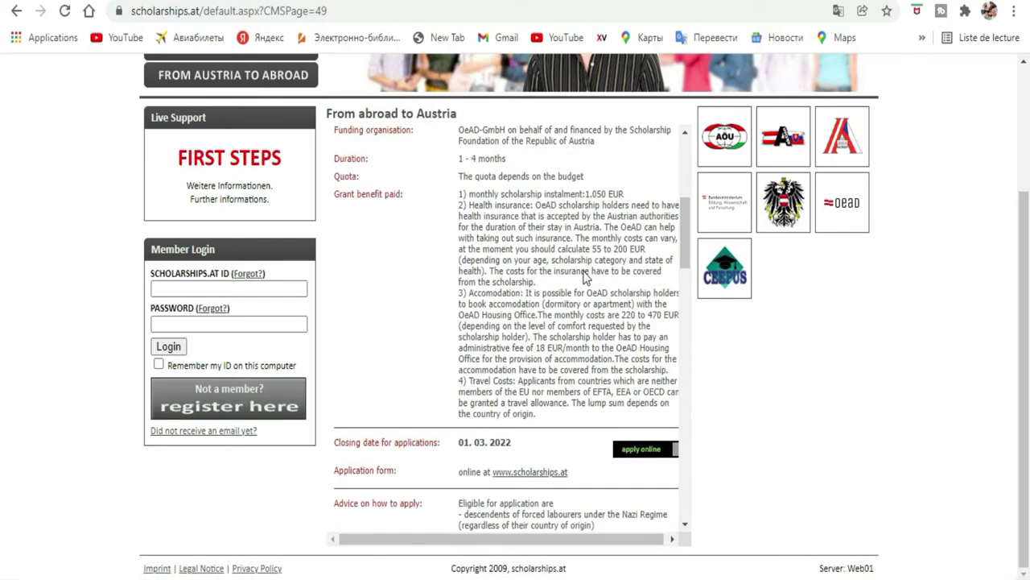
pyautogui.scroll(-6, 584, 274)
pyautogui.scroll(4, 585, 273)
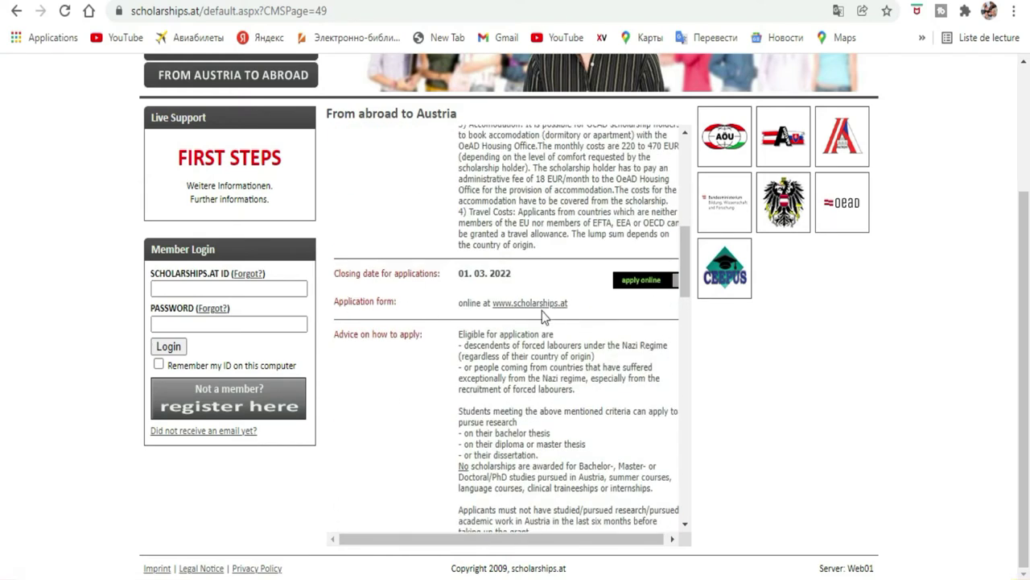
pyautogui.moveTo(515, 277); pyautogui.dragTo(458, 274)
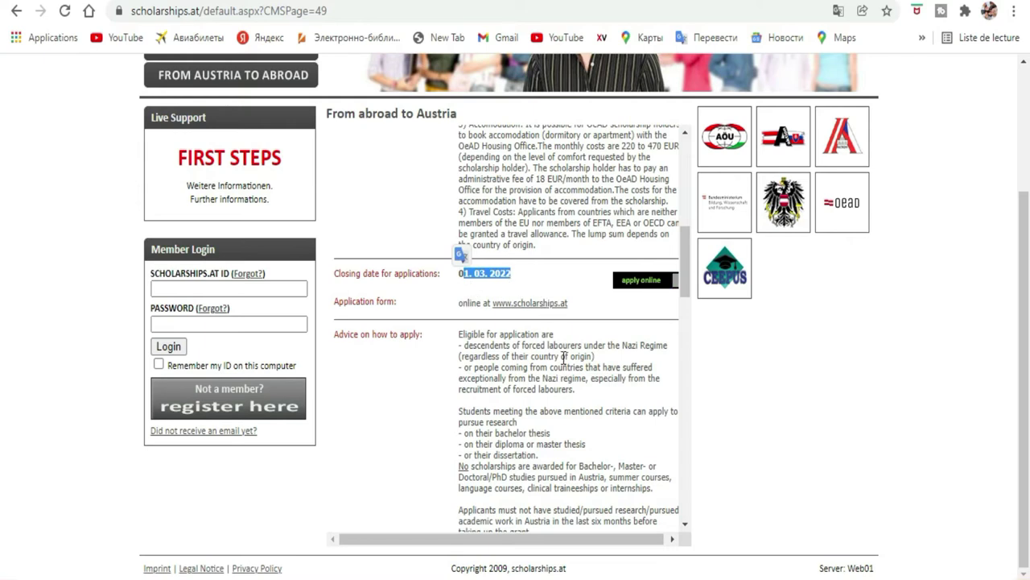
pyautogui.scroll(-4, 547, 358)
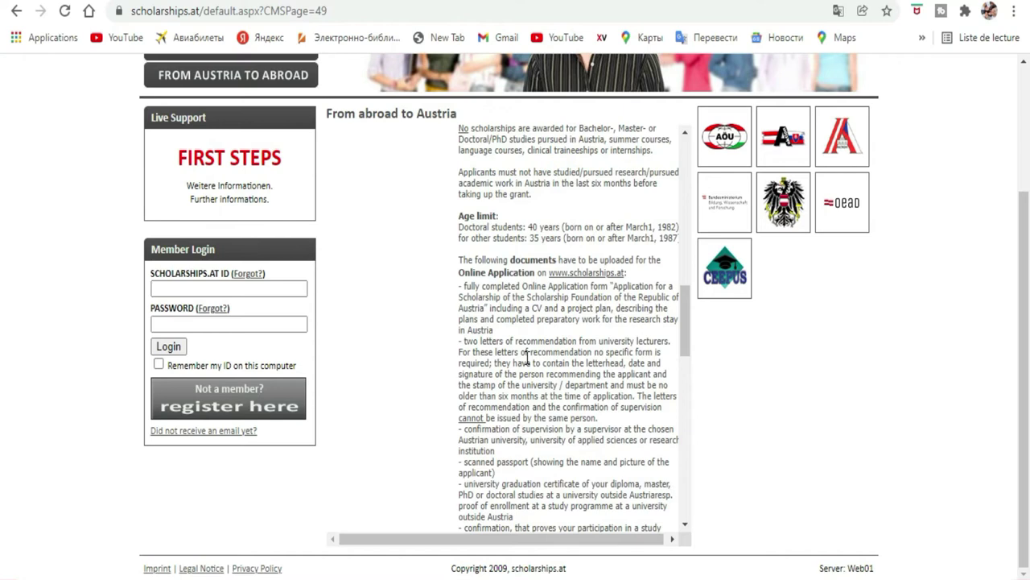
pyautogui.scroll(-5, 527, 357)
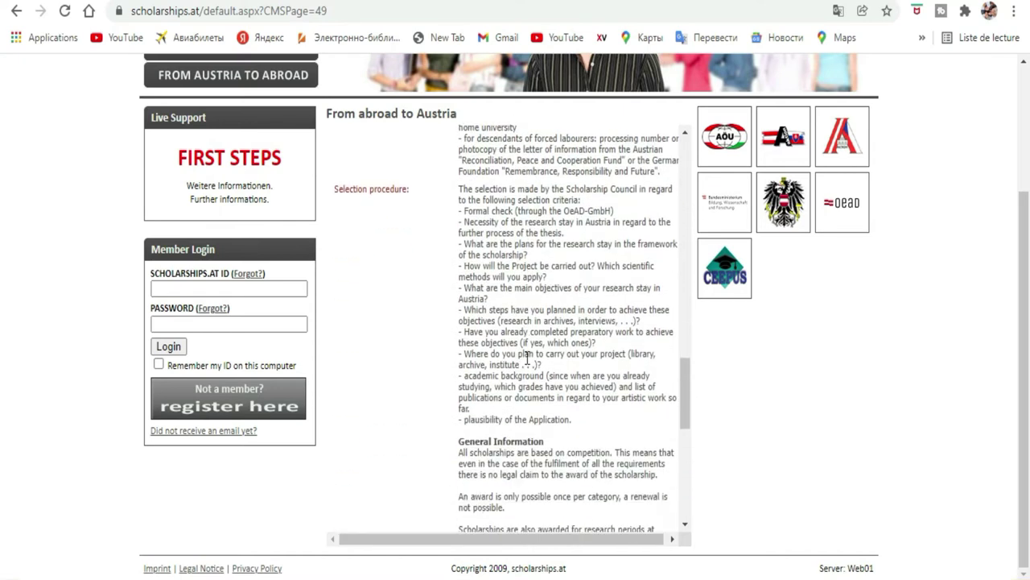
pyautogui.scroll(-5, 556, 266)
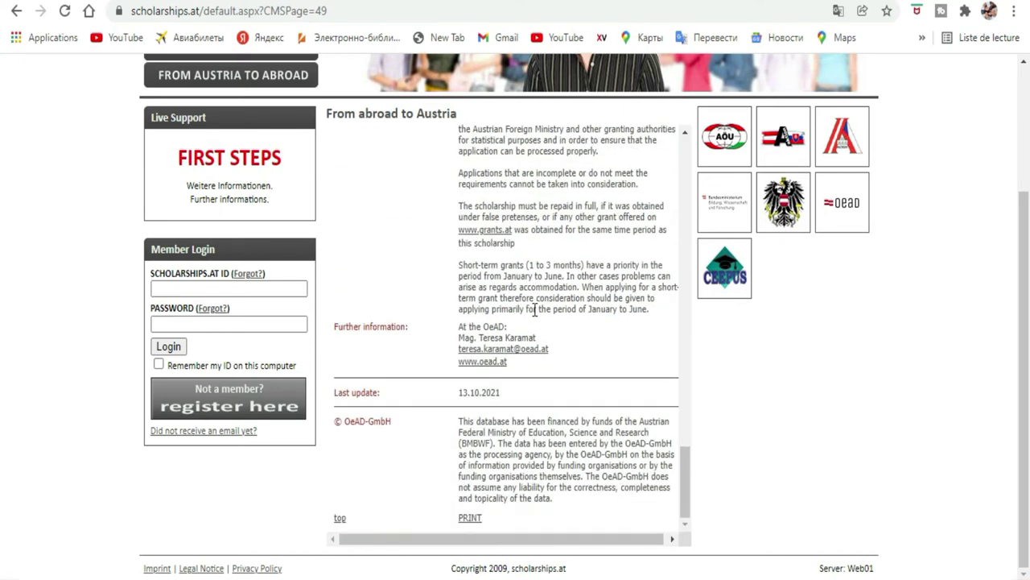
pyautogui.scroll(15, 550, 346)
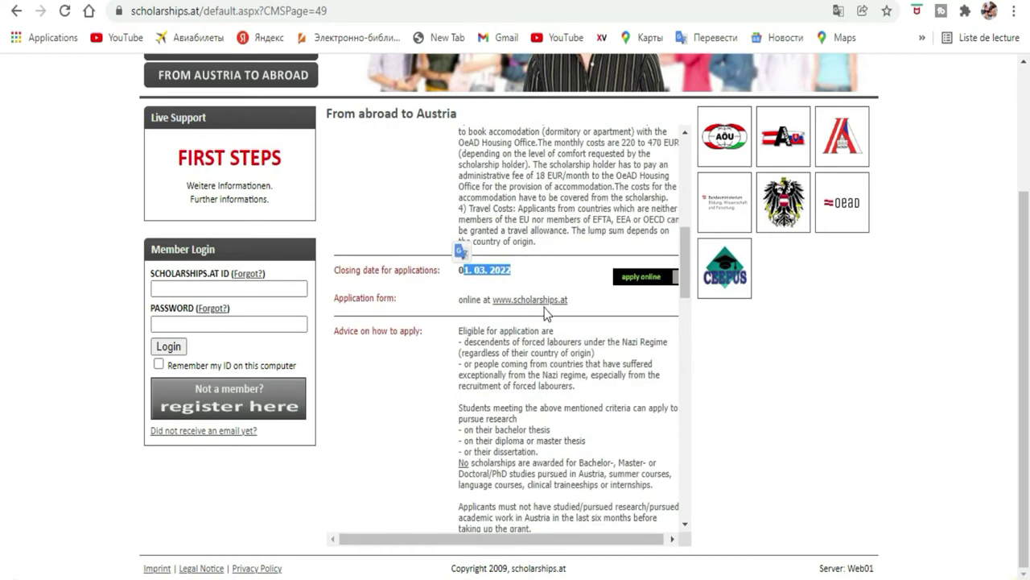
# Follow the scholarship's application form link to the portal, open the new member registration form and look through its fields.
pyautogui.click(546, 311)
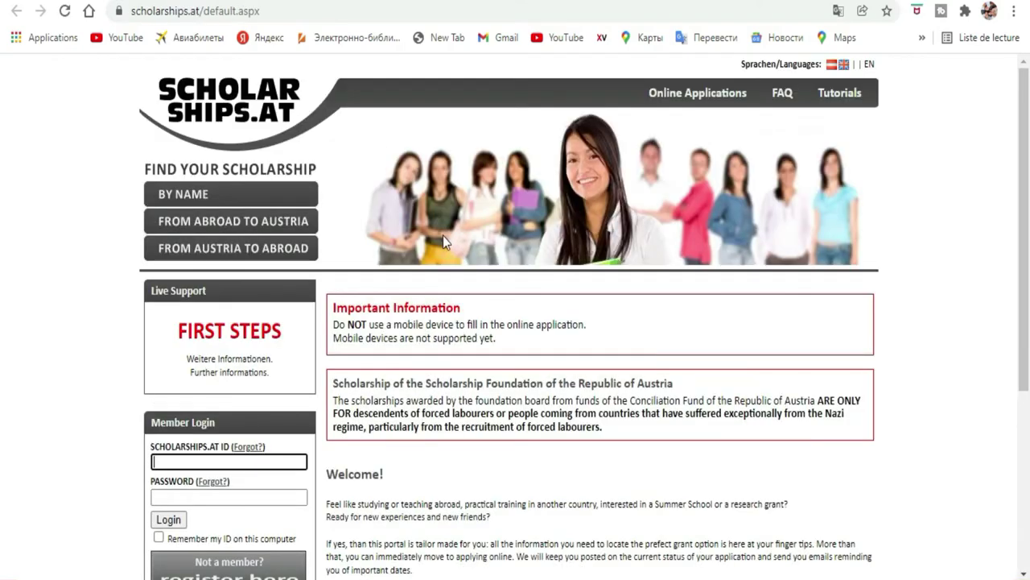
pyautogui.scroll(-3, 443, 236)
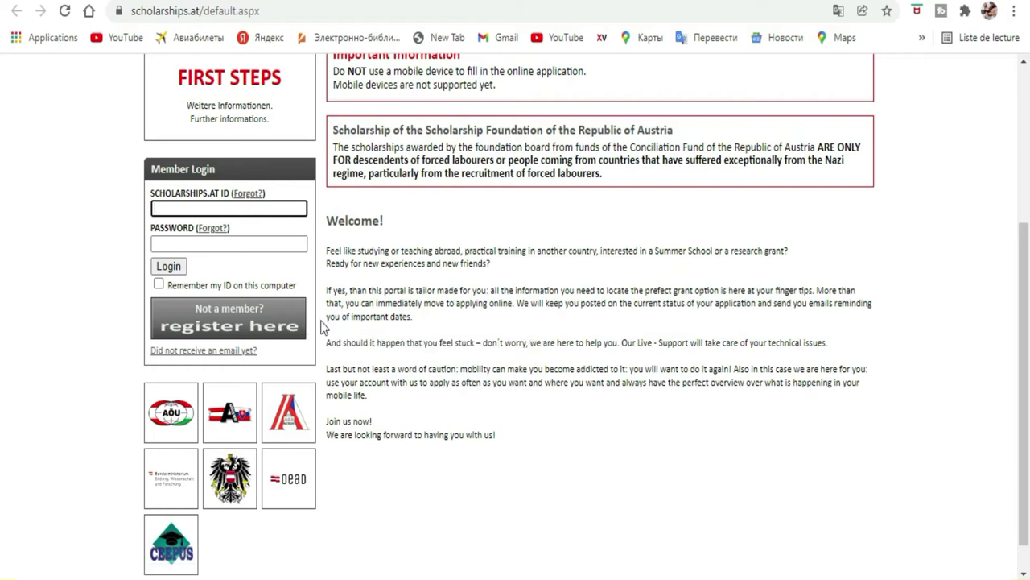
pyautogui.click(197, 330)
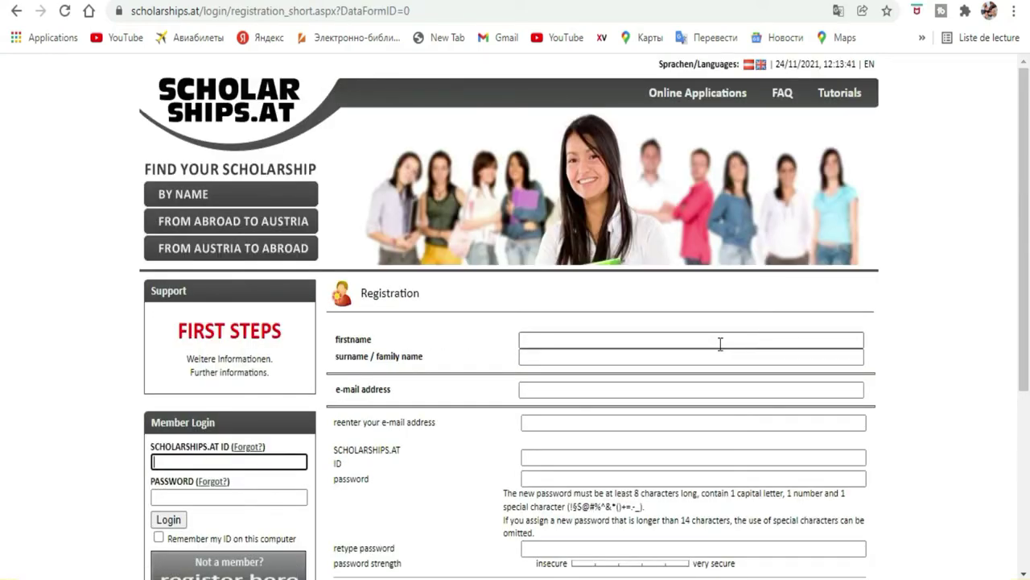
pyautogui.scroll(-4, 661, 330)
pyautogui.scroll(4, 660, 329)
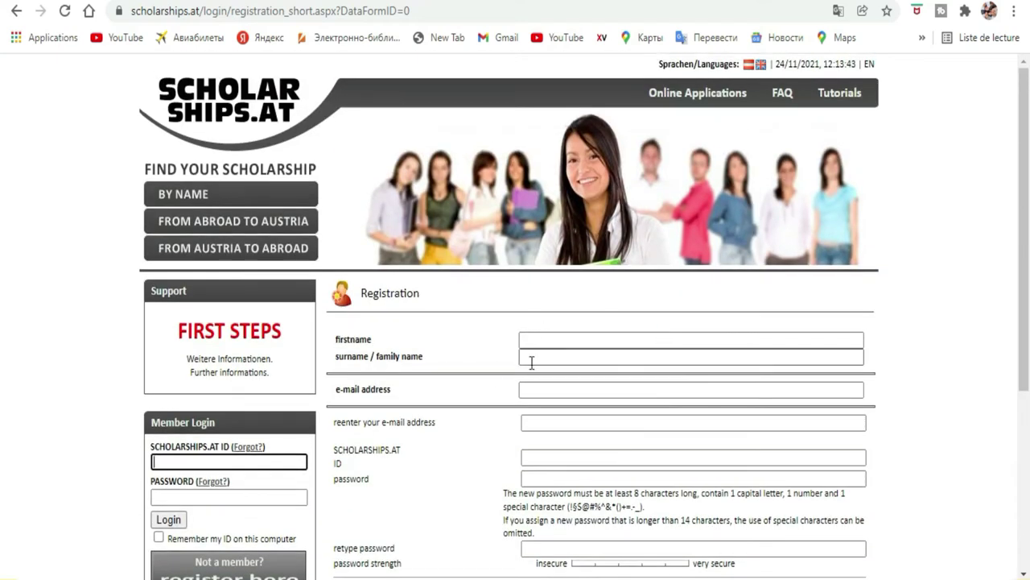
pyautogui.click(581, 356)
pyautogui.click(451, 345)
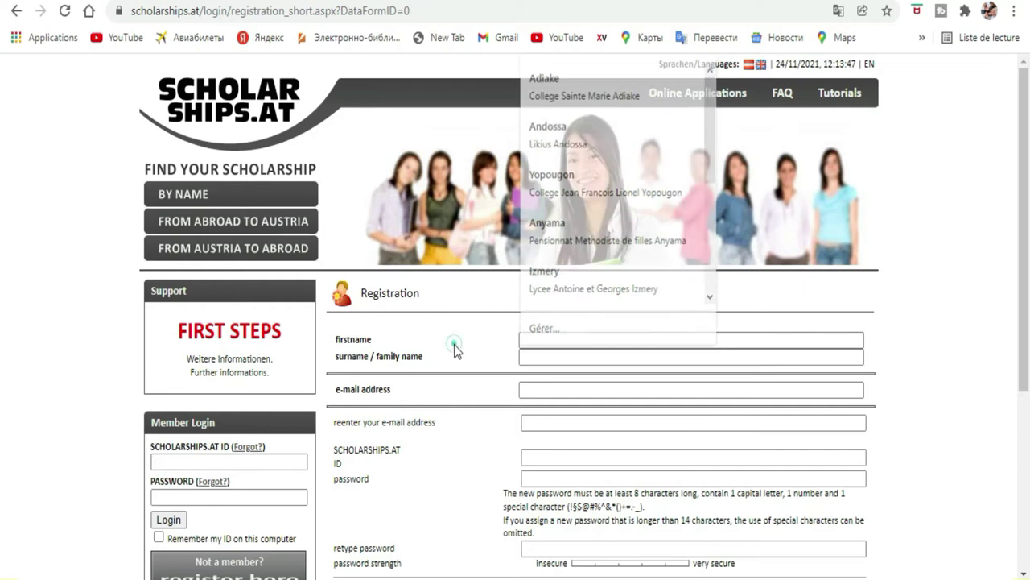
pyautogui.click(525, 340)
pyautogui.click(544, 340)
pyautogui.click(547, 355)
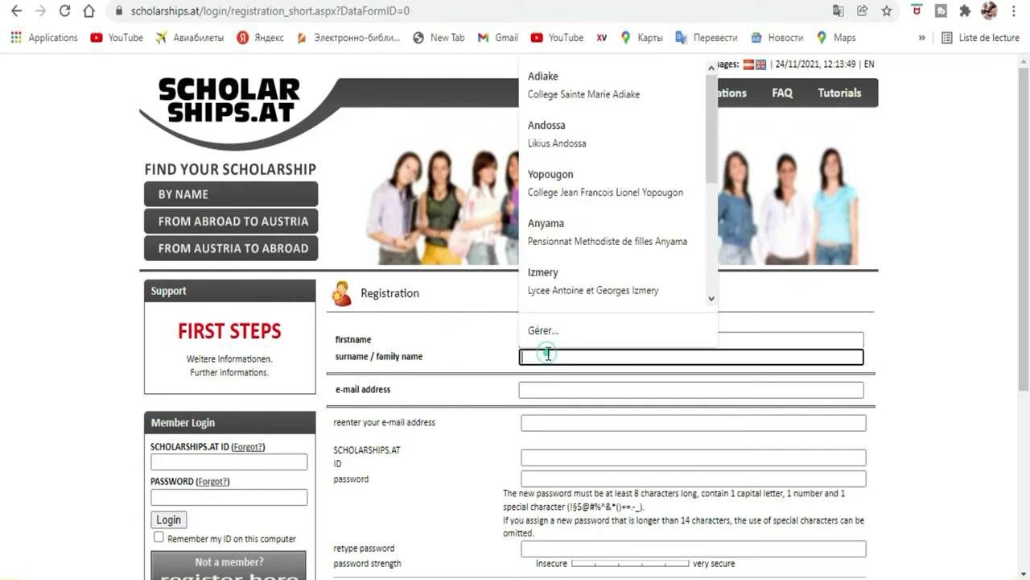
pyautogui.click(448, 342)
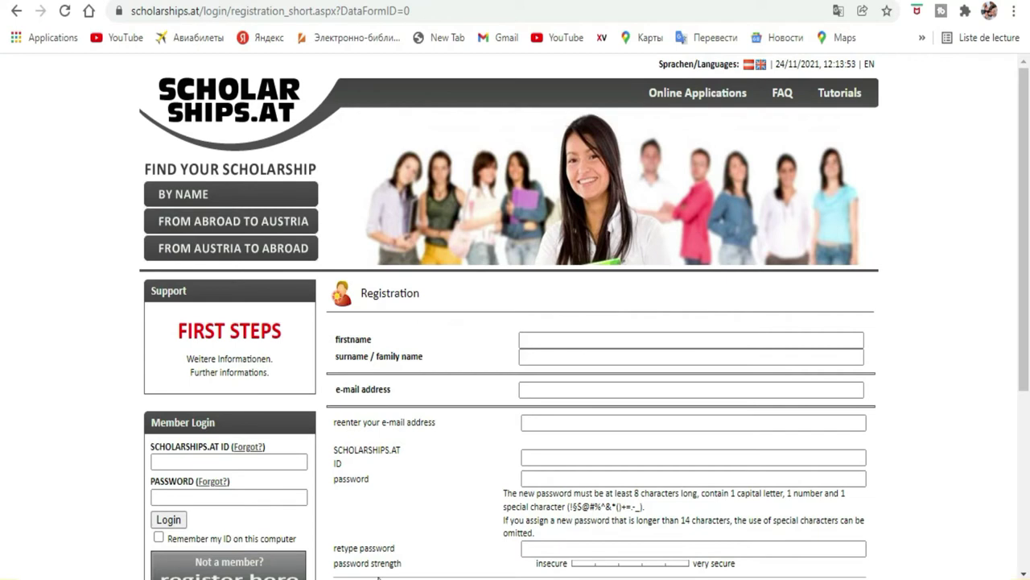
# Open the on-screen keyboard and enter the applicant's first name in the registration form.
pyautogui.press('ctrl+super+o')
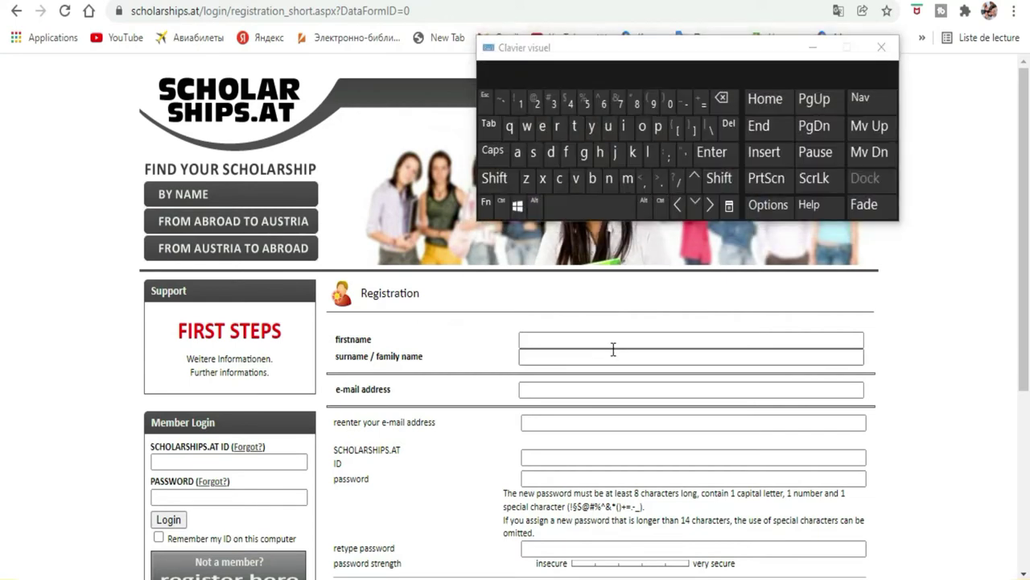
pyautogui.click(612, 345)
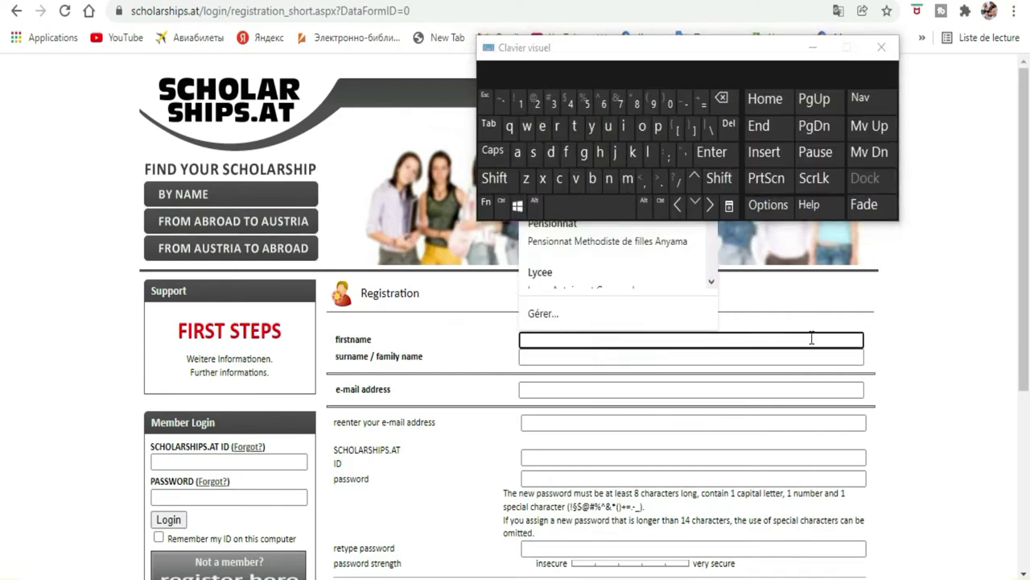
pyautogui.click(932, 319)
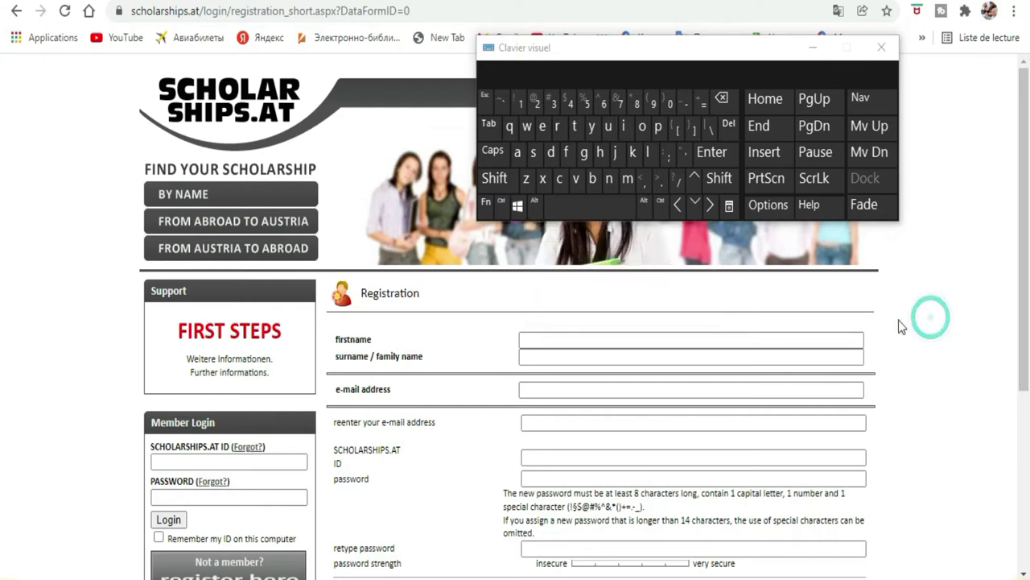
pyautogui.click(709, 341)
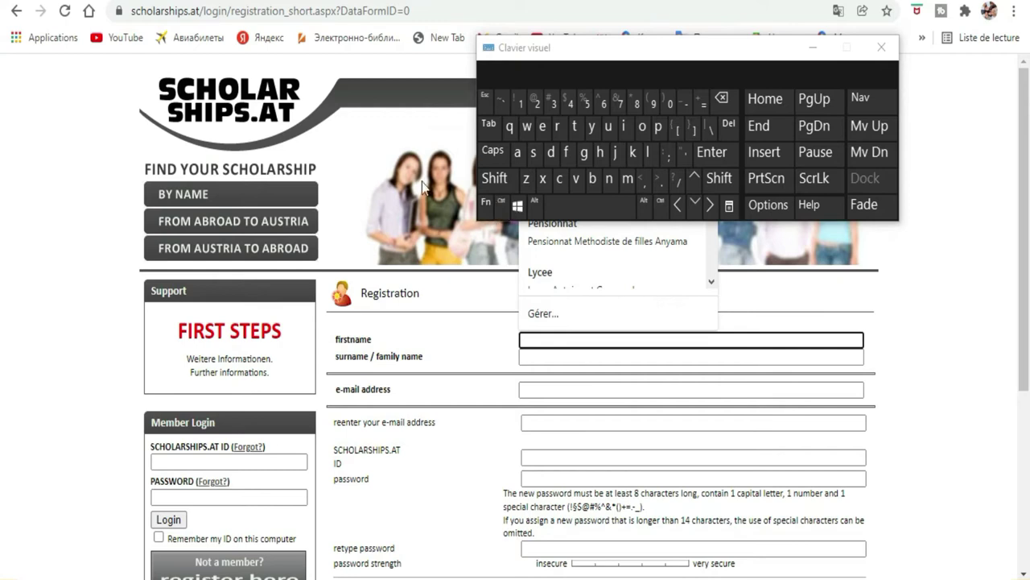
pyautogui.click(618, 153)
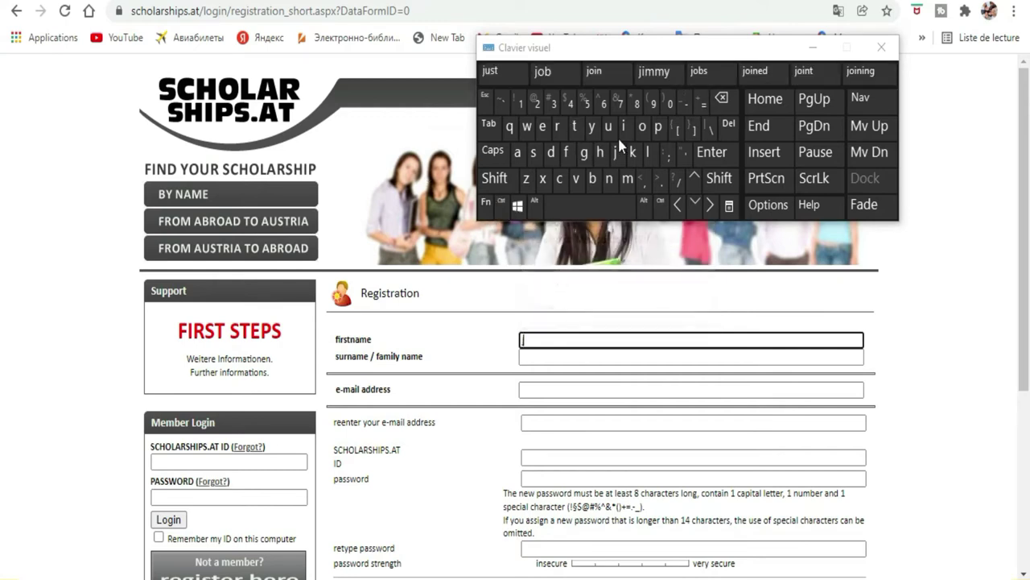
pyautogui.click(624, 128)
pyautogui.click(645, 149)
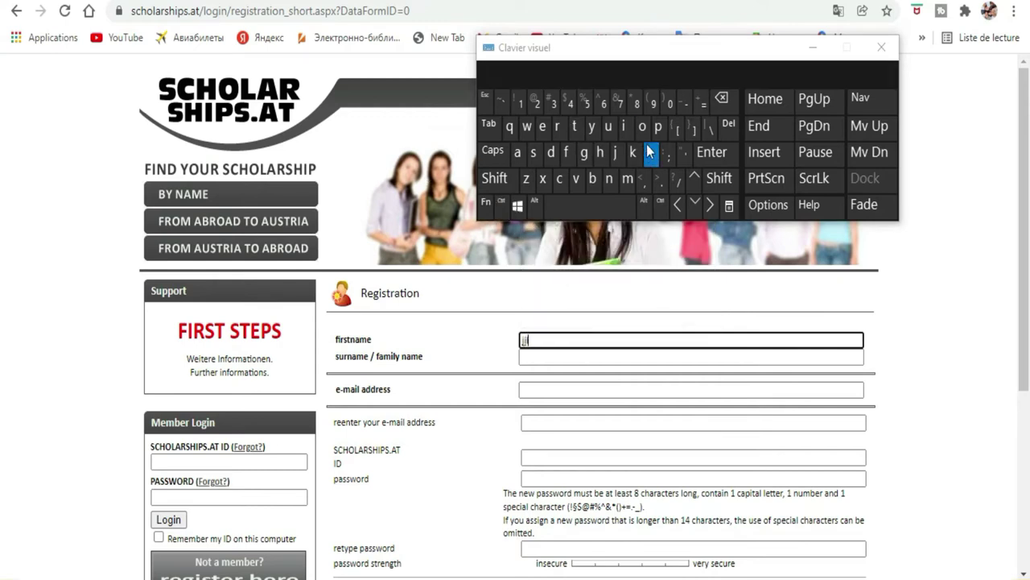
pyautogui.click(642, 126)
# Enter the applicant's surname in the family name field of the registration form.
pyautogui.click(556, 362)
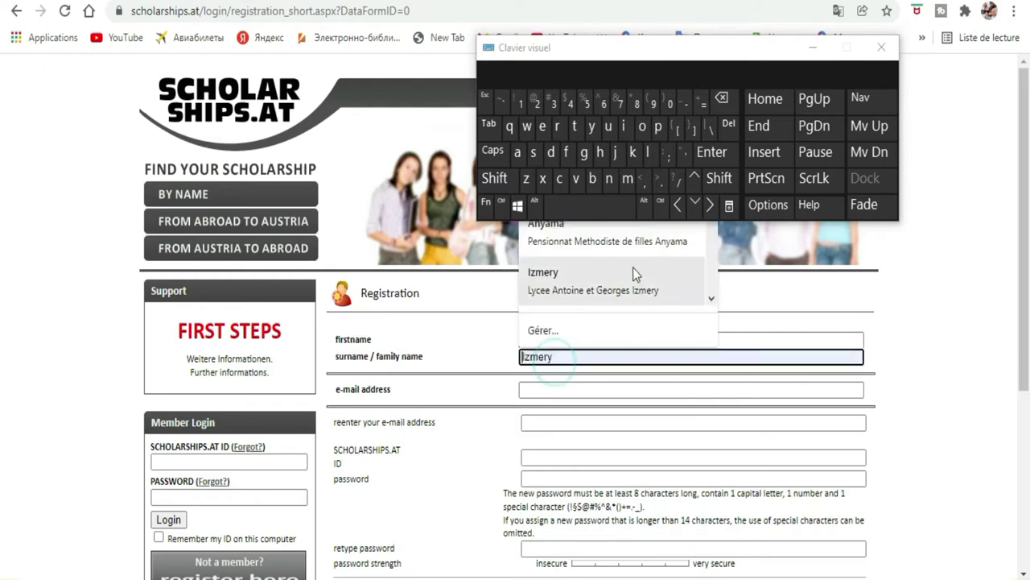
pyautogui.click(551, 153)
pyautogui.click(542, 126)
pyautogui.click(557, 127)
pyautogui.click(542, 126)
pyautogui.click(560, 178)
pyautogui.click(631, 153)
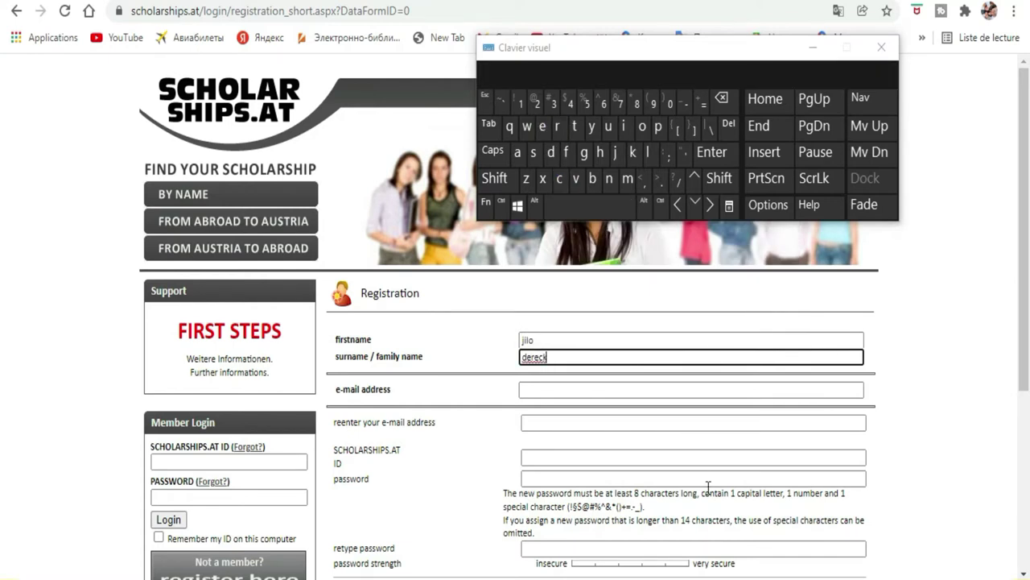
# Enter the applicant's e-mail address in the registration form using the on-screen keyboard.
pyautogui.click(590, 390)
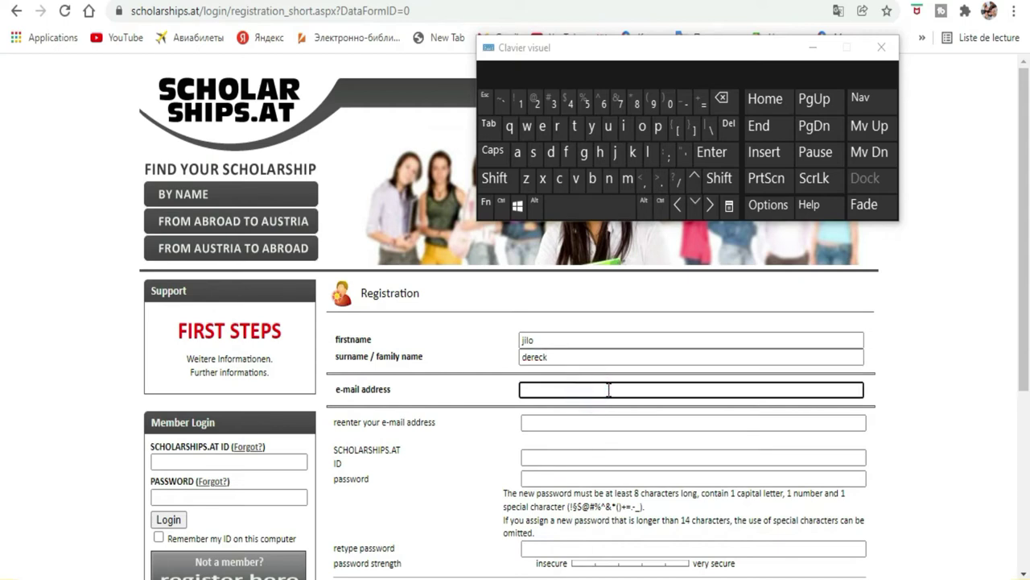
pyautogui.click(628, 178)
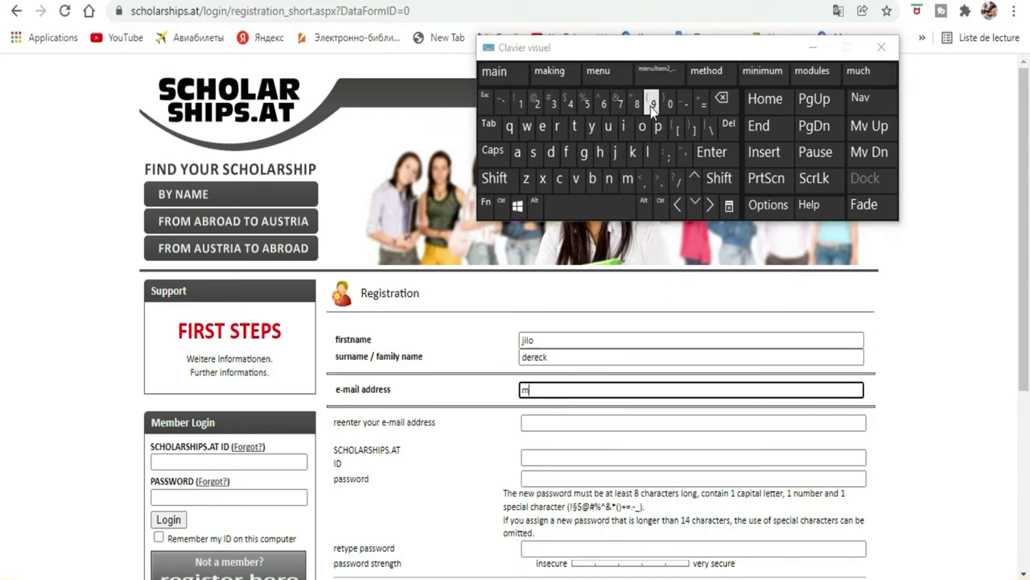
pyautogui.click(642, 126)
pyautogui.click(609, 179)
pyautogui.click(551, 152)
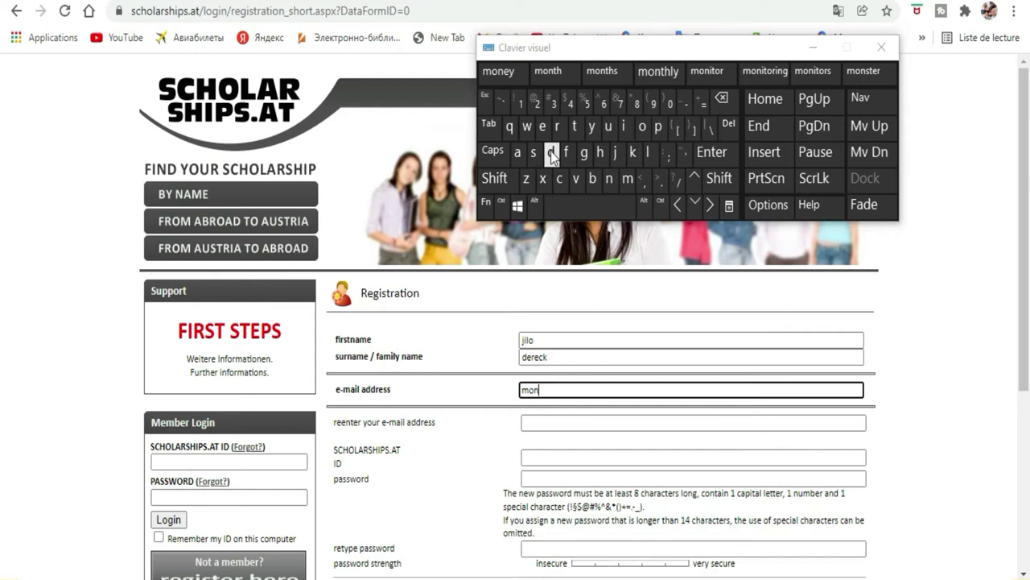
pyautogui.click(541, 127)
pyautogui.click(592, 179)
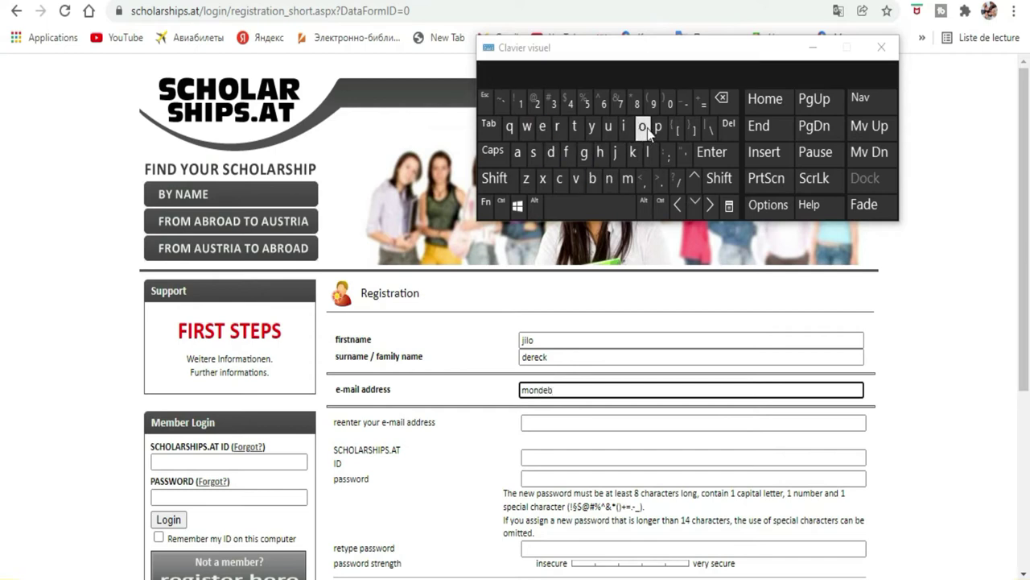
pyautogui.click(610, 128)
pyautogui.click(562, 128)
pyautogui.click(535, 153)
pyautogui.click(542, 126)
pyautogui.click(502, 178)
pyautogui.click(537, 102)
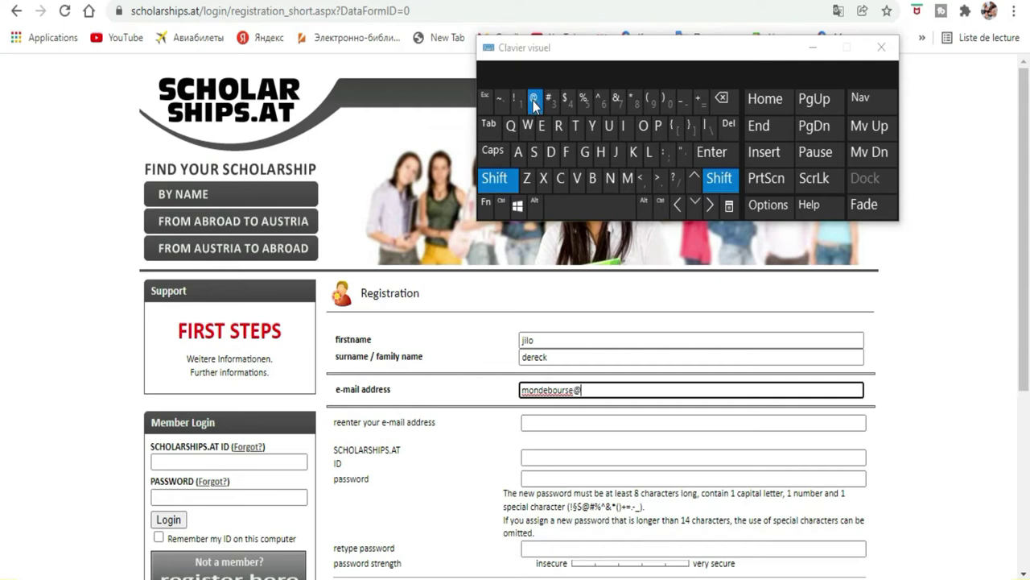
pyautogui.click(584, 153)
pyautogui.click(628, 179)
pyautogui.click(518, 153)
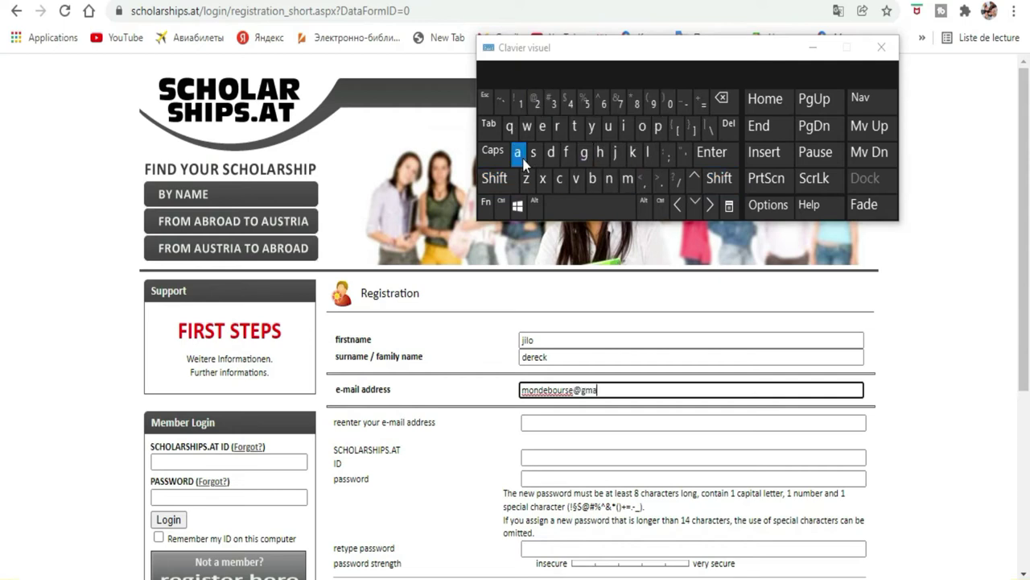
pyautogui.click(624, 126)
pyautogui.click(648, 153)
pyautogui.click(660, 180)
pyautogui.click(559, 179)
pyautogui.click(643, 126)
pyautogui.click(628, 181)
pyautogui.click(580, 426)
pyautogui.moveTo(636, 390); pyautogui.dragTo(524, 390)
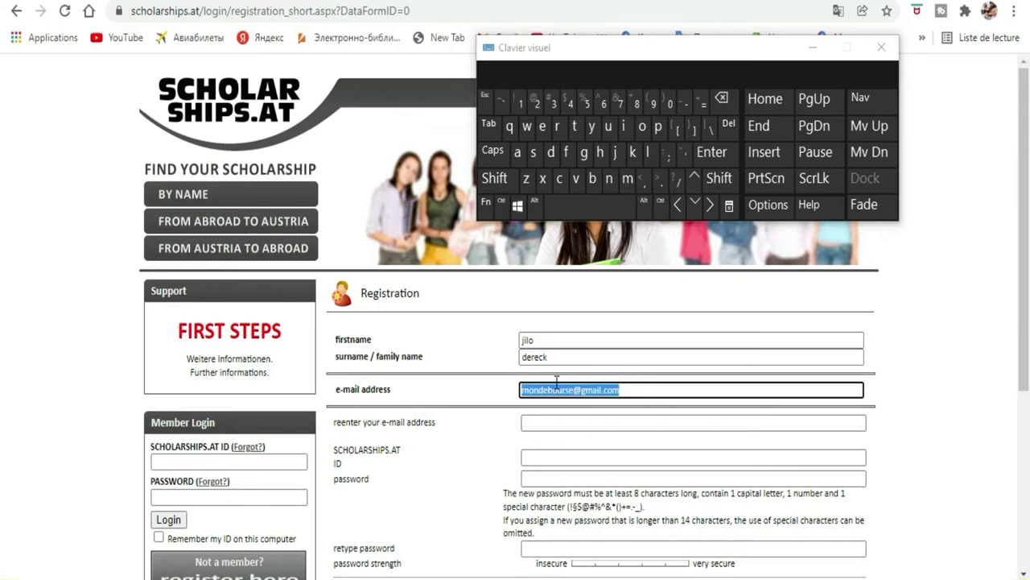
pyautogui.rightClick(558, 390)
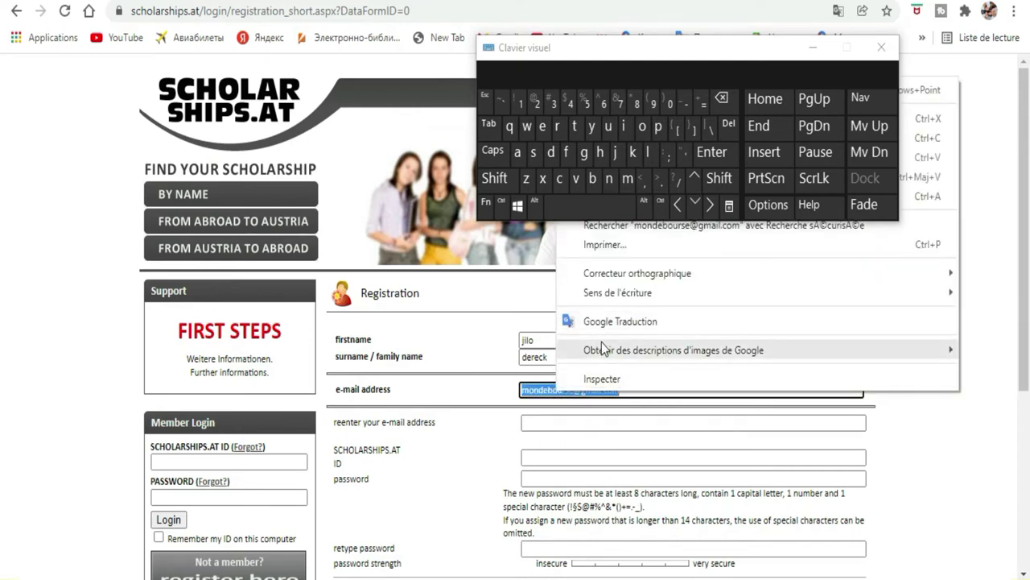
pyautogui.click(728, 426)
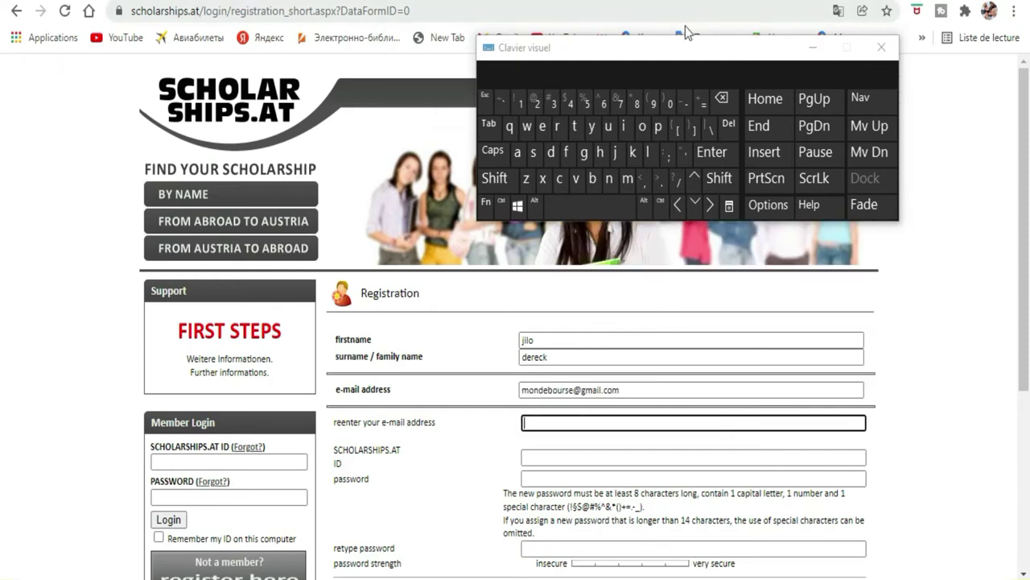
# Move the on-screen keyboard off the form and copy the entered e-mail address into the e-mail re-entry field.
pyautogui.moveTo(688, 58); pyautogui.dragTo(330, 12)
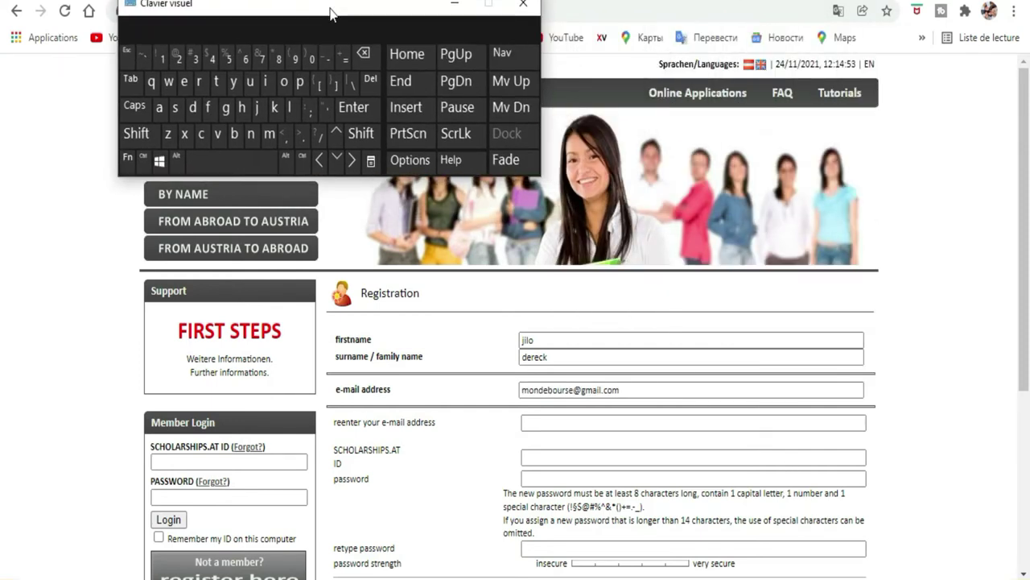
pyautogui.moveTo(631, 390); pyautogui.dragTo(519, 389)
pyautogui.hotkey('ctrl', 'c')
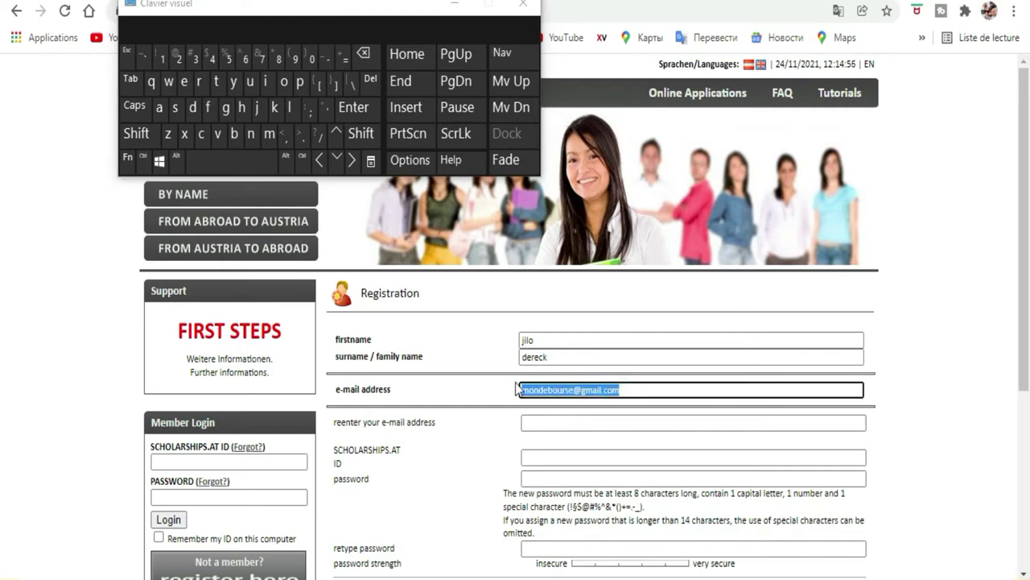
pyautogui.rightClick(567, 387)
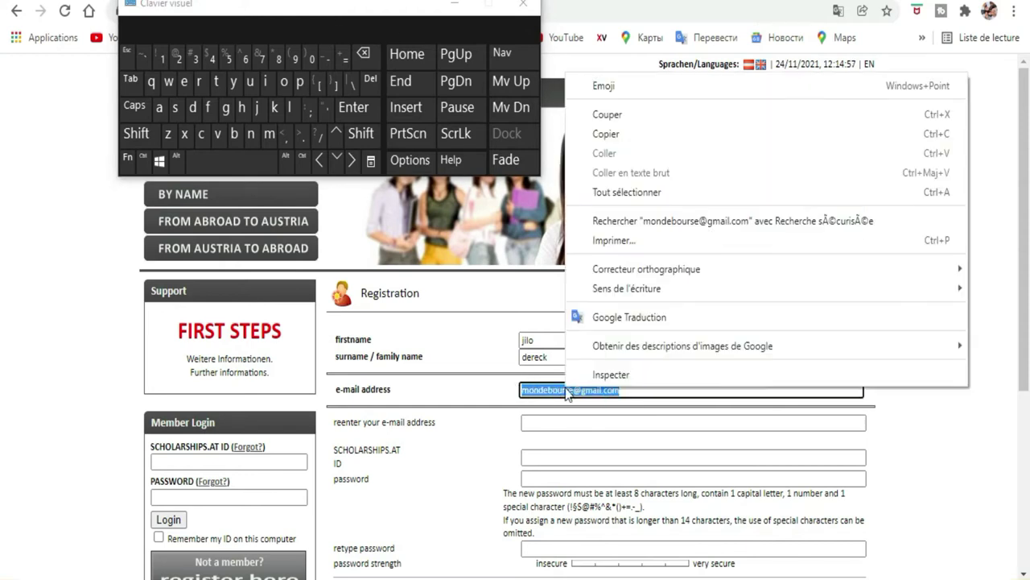
pyautogui.click(629, 135)
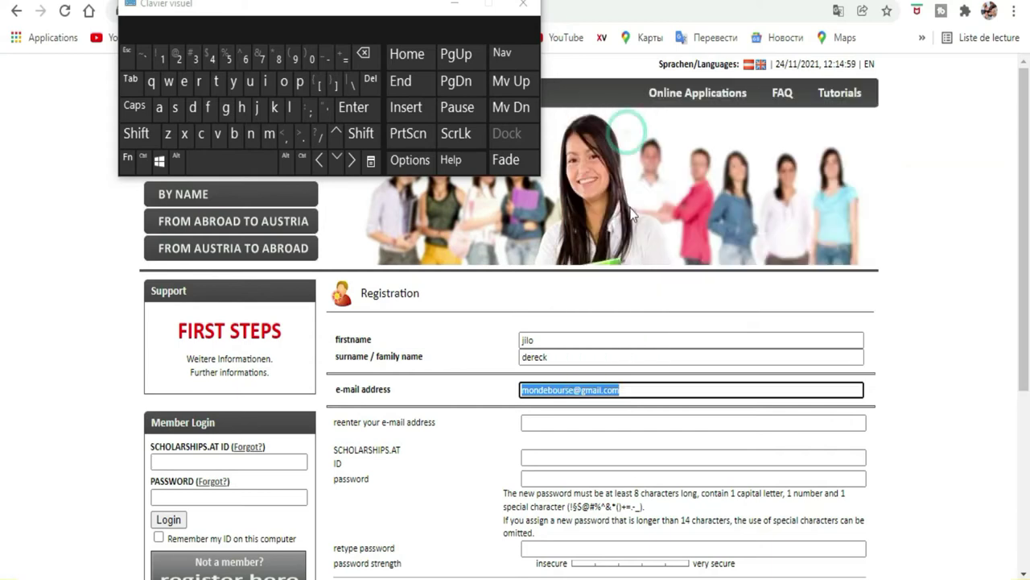
pyautogui.click(589, 421)
pyautogui.rightClick(588, 421)
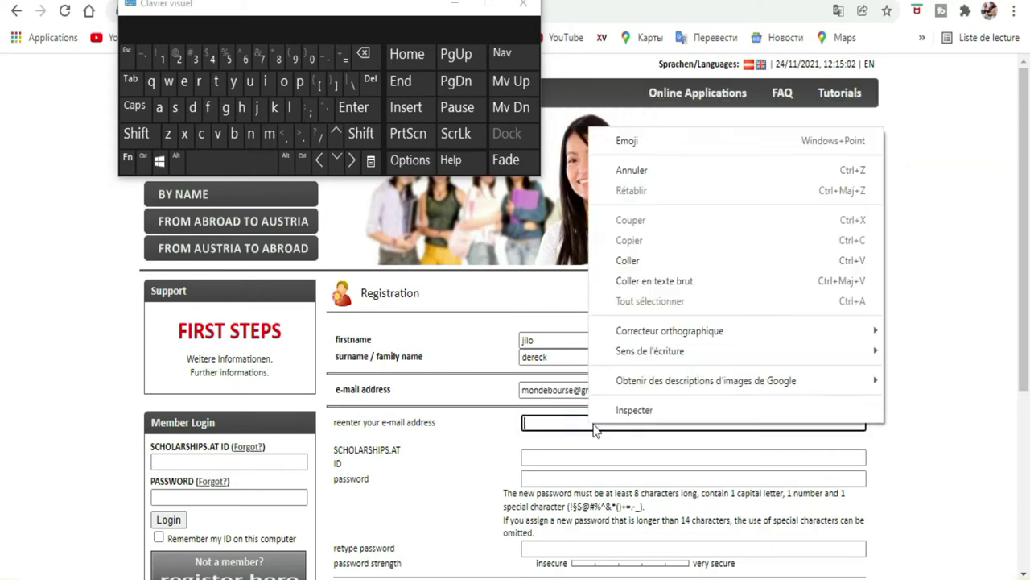
pyautogui.click(627, 260)
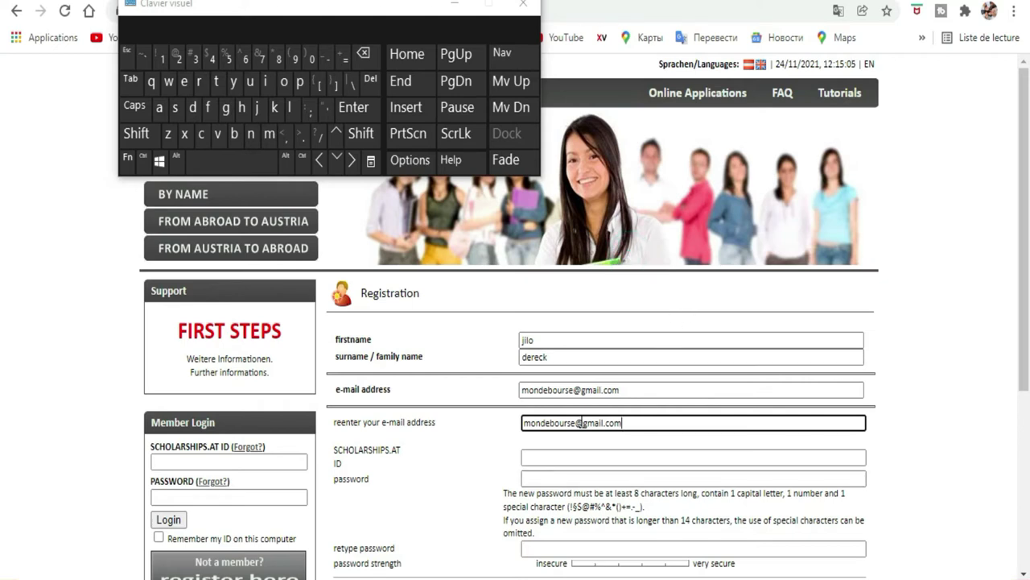
# Fill both password fields with the browser's suggested strong password and send the registration form.
pyautogui.click(585, 460)
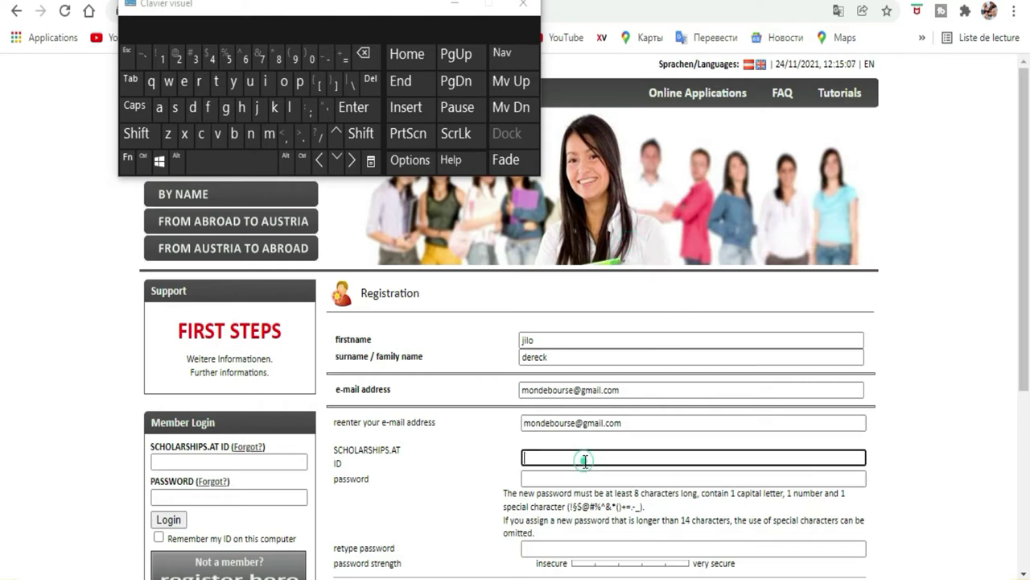
pyautogui.moveTo(409, 451); pyautogui.dragTo(327, 457)
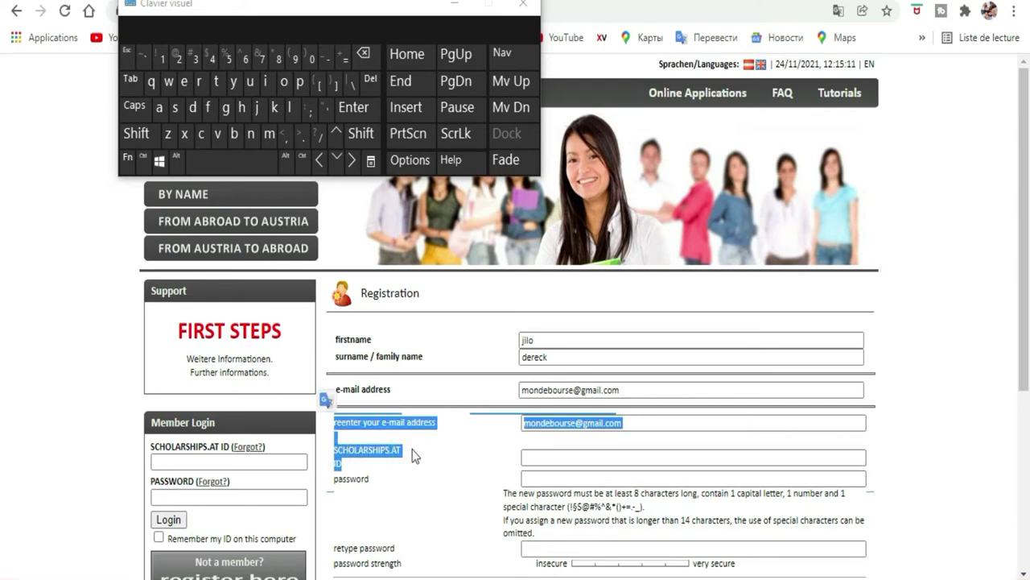
pyautogui.click(580, 477)
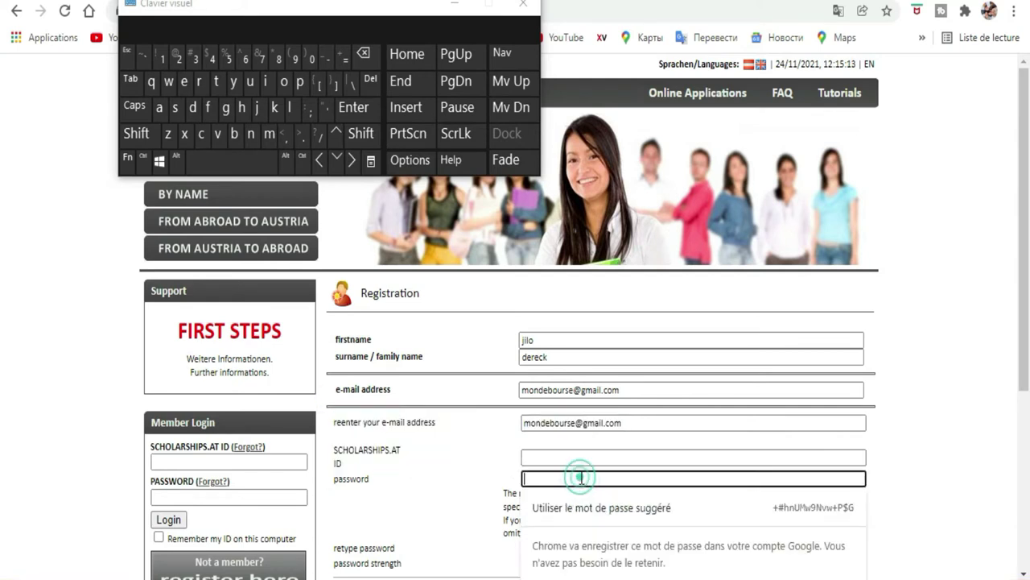
pyautogui.click(823, 509)
pyautogui.scroll(-3, 821, 507)
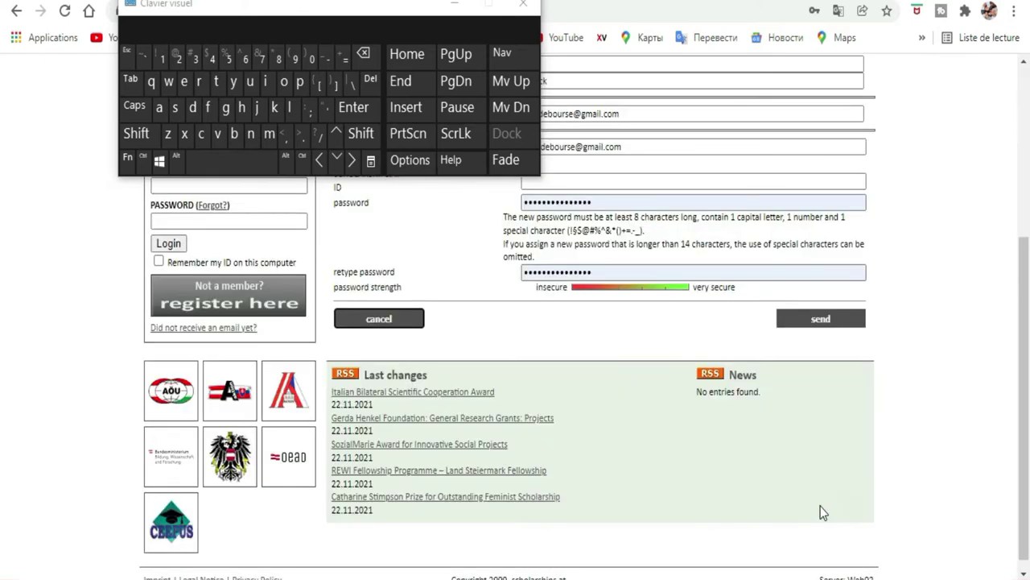
pyautogui.click(816, 322)
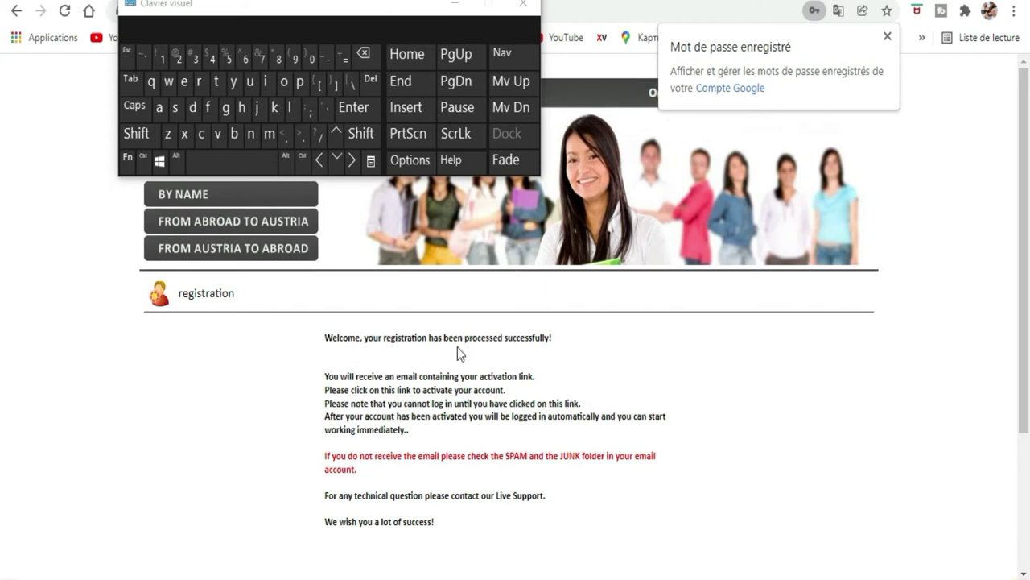
# Read the registration confirmation page for the account activation instructions and the note on the spam folder.
pyautogui.moveTo(557, 339); pyautogui.dragTo(289, 345)
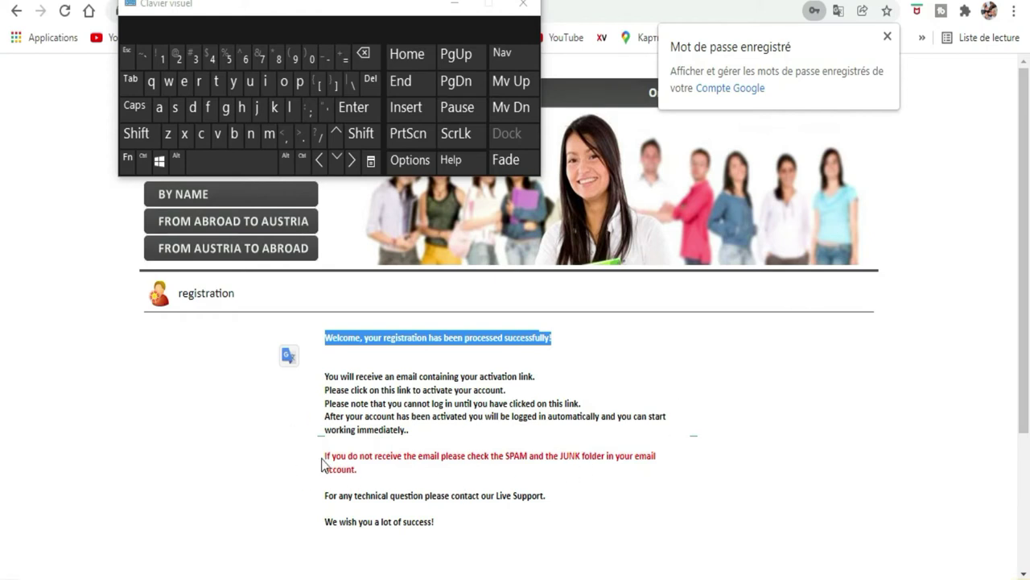
pyautogui.moveTo(385, 467); pyautogui.dragTo(308, 460)
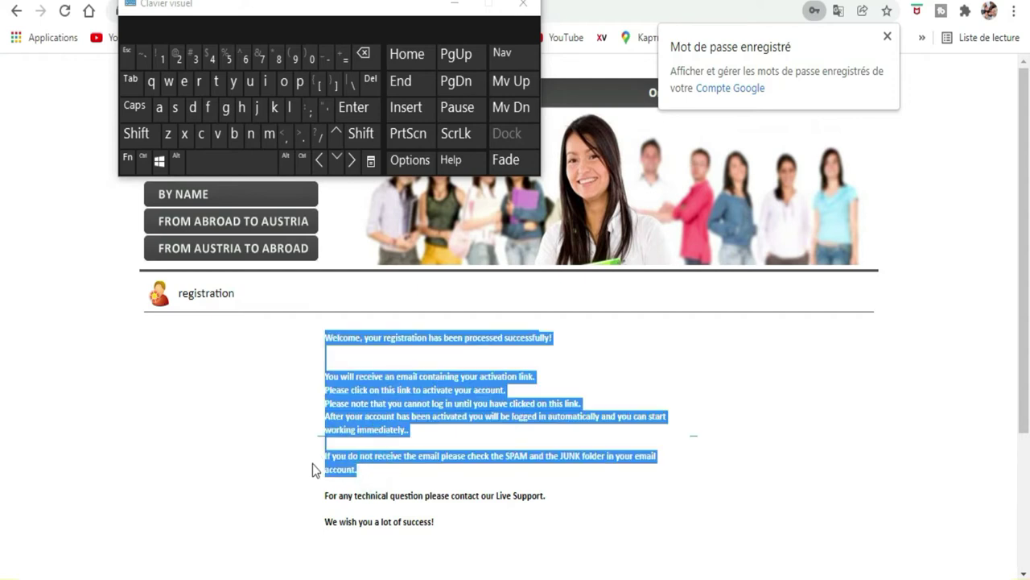
pyautogui.click(371, 478)
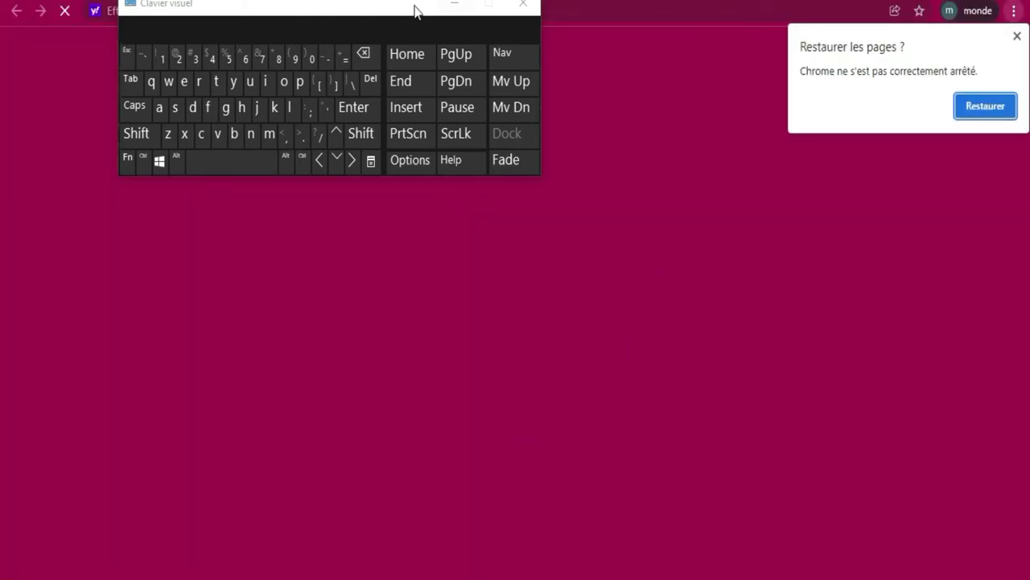
# In the other Chrome profile, move the on-screen keyboard aside, dismiss the page restore offer and open the Gmail inbox.
pyautogui.moveTo(415, 10); pyautogui.dragTo(652, 202)
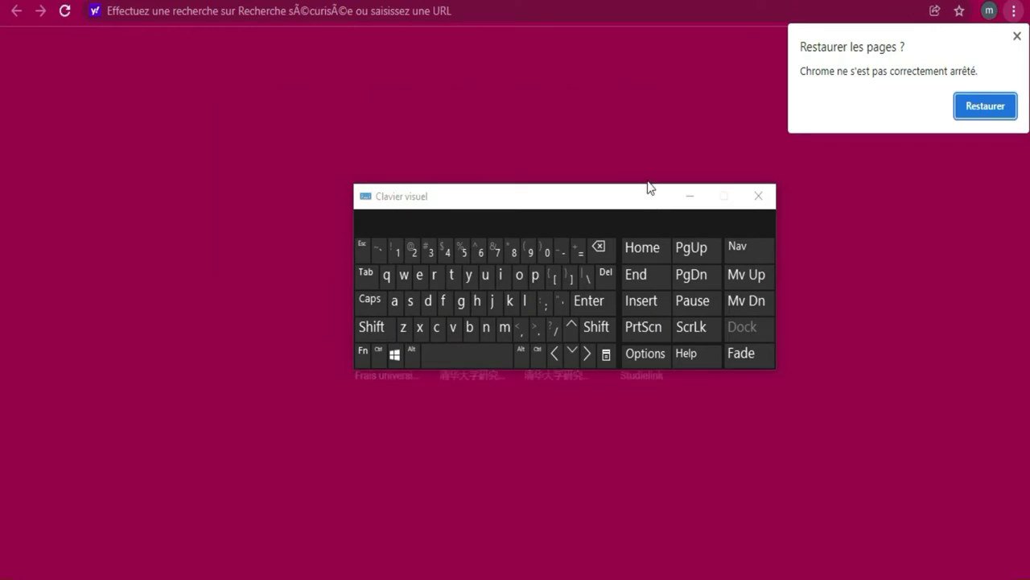
pyautogui.moveTo(628, 204); pyautogui.dragTo(674, 390)
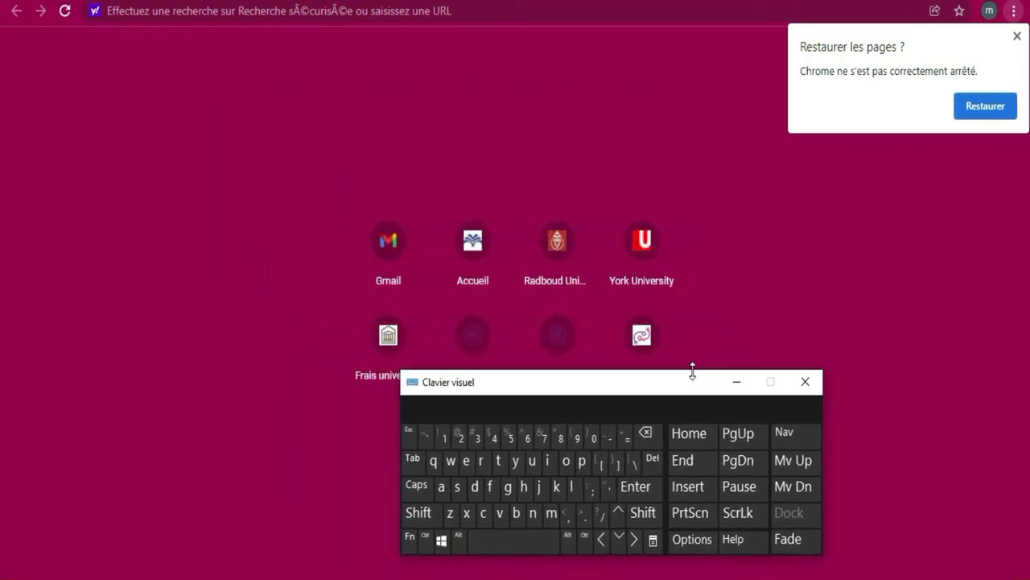
pyautogui.click(1016, 36)
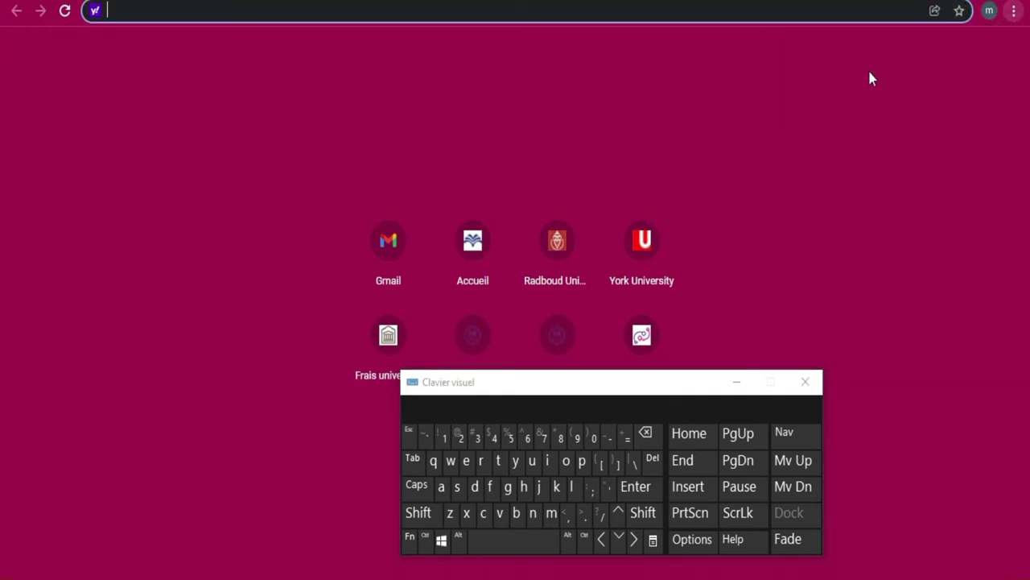
pyautogui.click(367, 264)
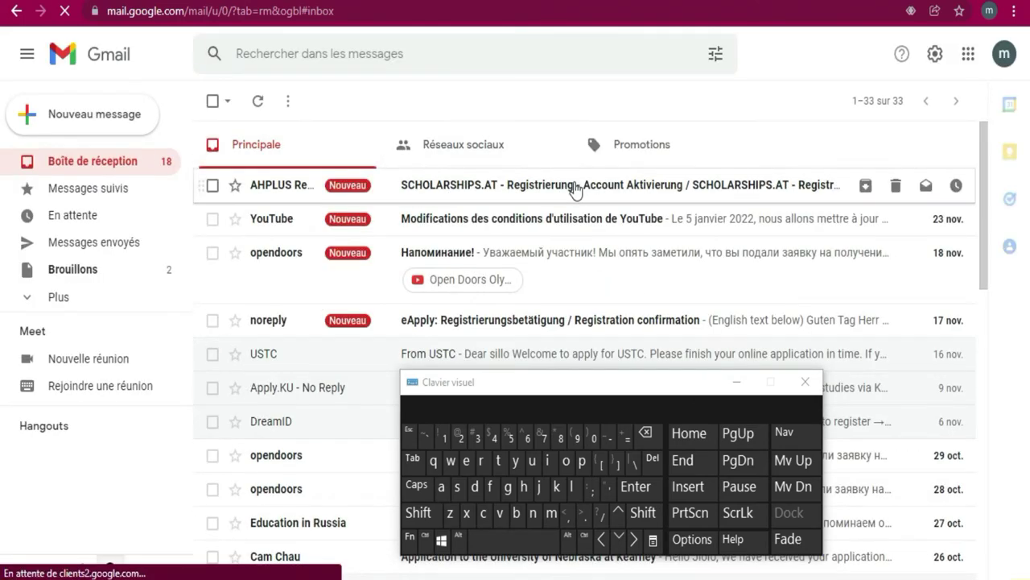
# Open the SCHOLARSHIPS.AT account activation e-mail and move the on-screen keyboard off the message text.
pyautogui.click(620, 193)
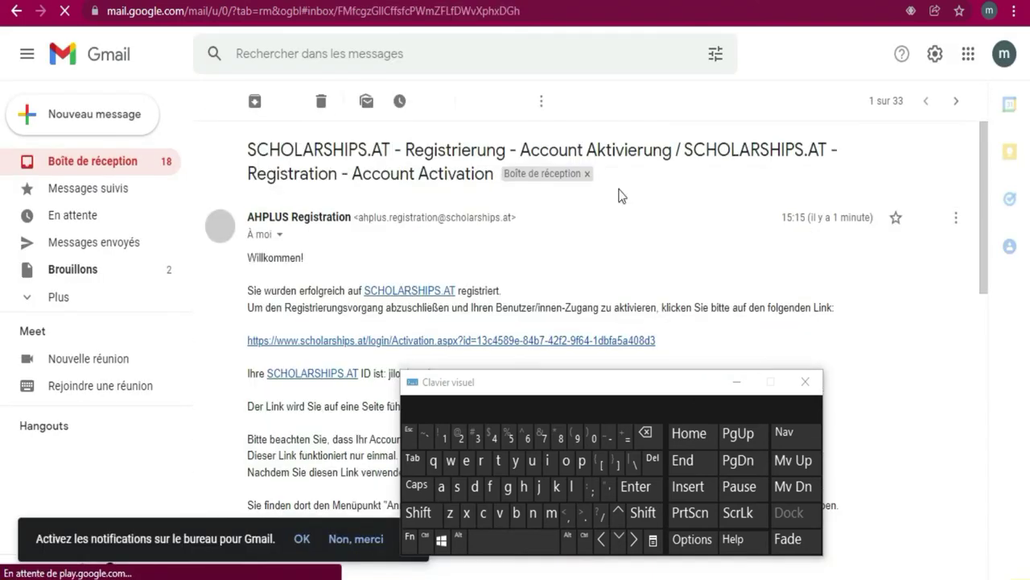
pyautogui.moveTo(688, 394); pyautogui.dragTo(803, 27)
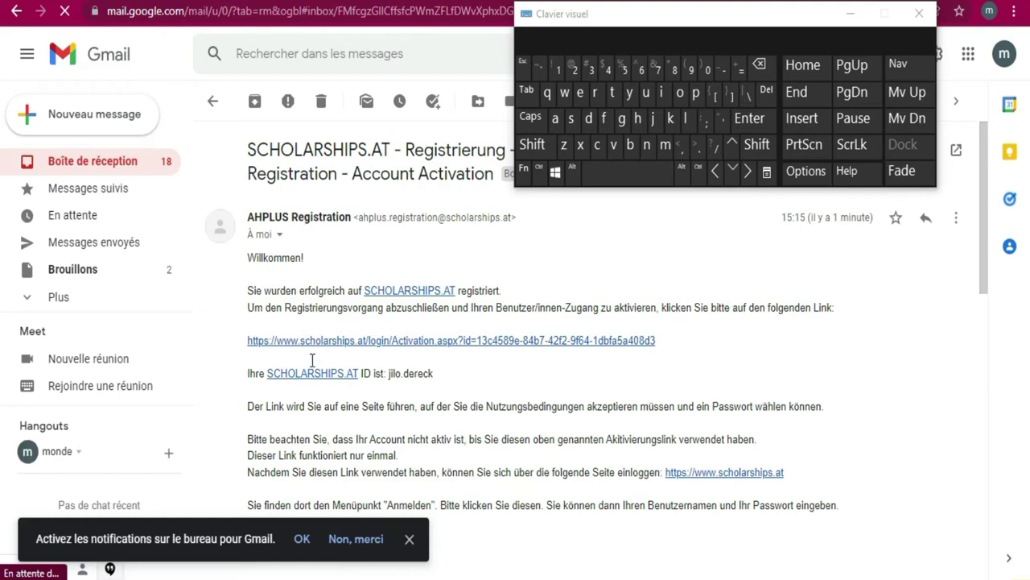
# Expand the mailbox folder list and locate the Spam folder.
pyautogui.click(46, 301)
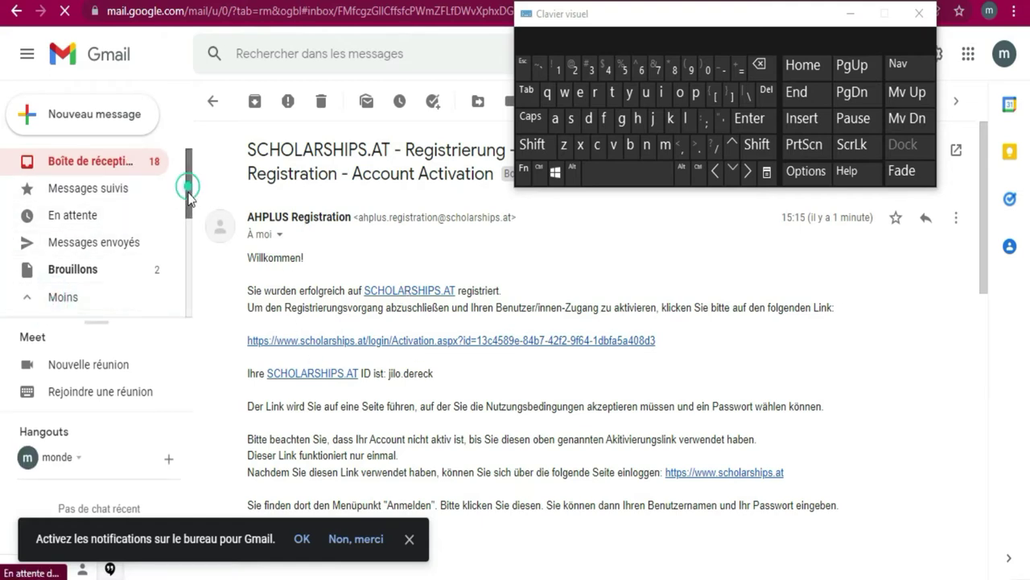
pyautogui.scroll(-3, 189, 195)
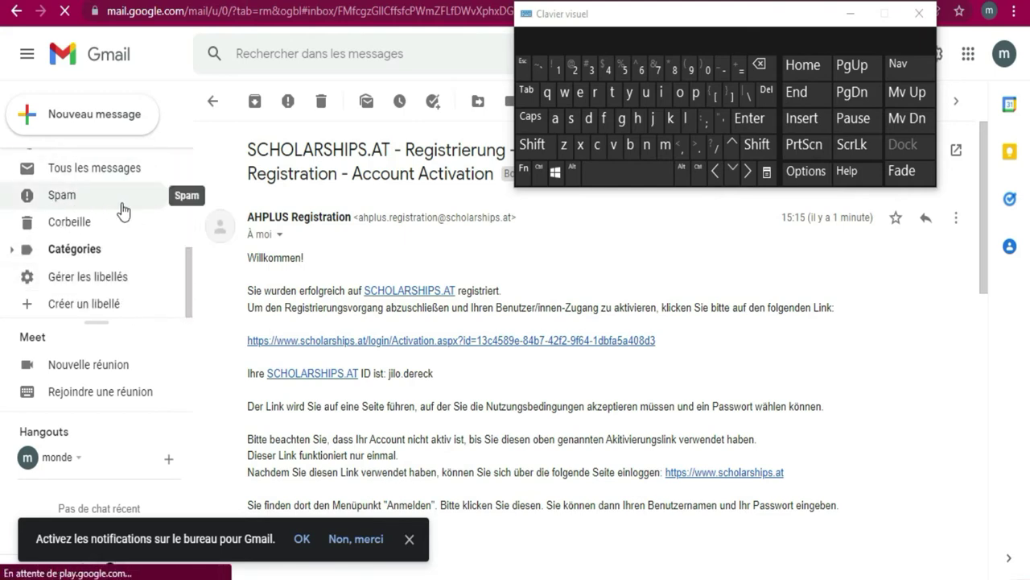
pyautogui.moveTo(189, 274); pyautogui.dragTo(188, 165)
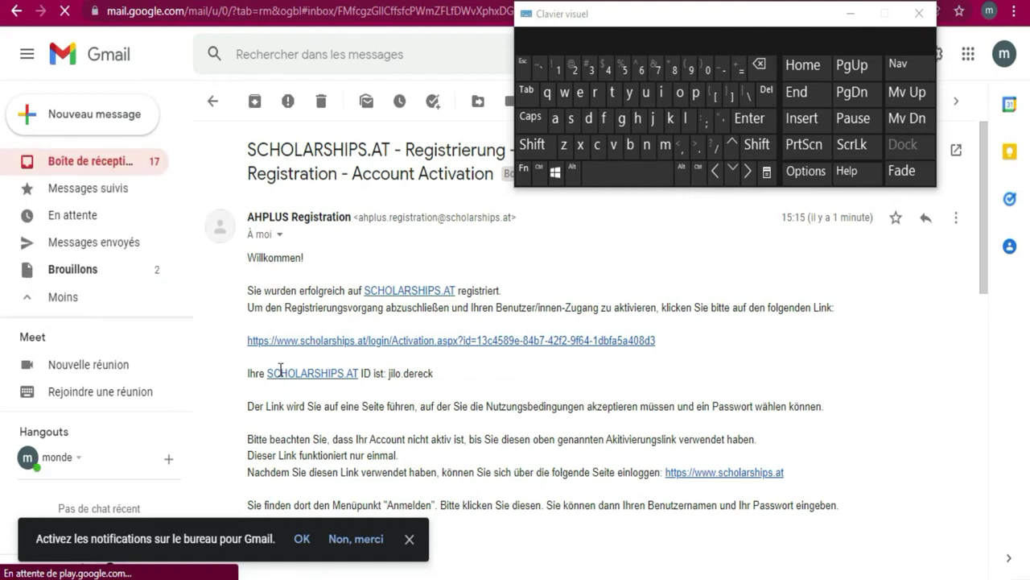
pyautogui.scroll(-5, 45, 208)
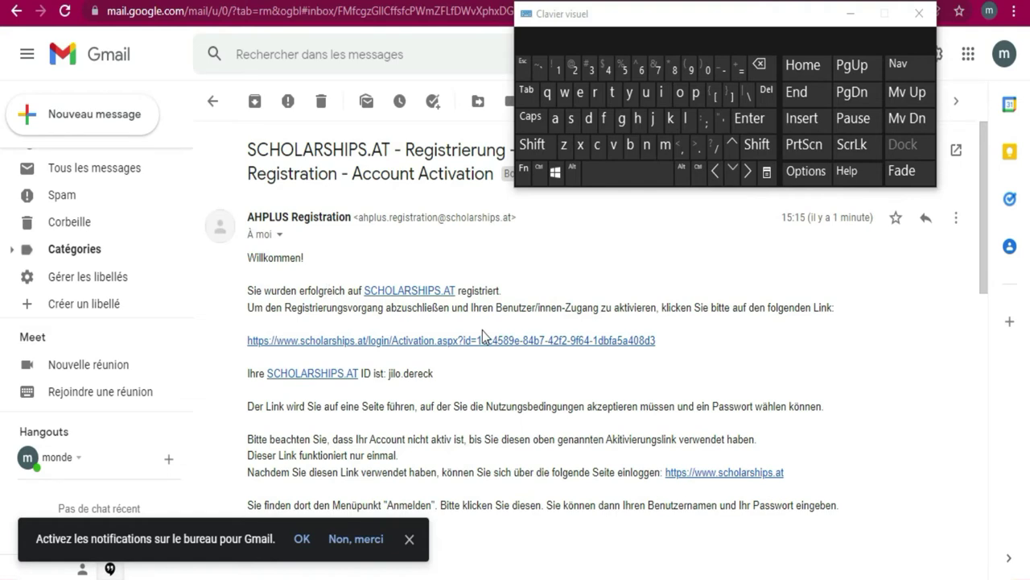
# Follow the e-mailed activation link, accept the applicant terms of use, dismiss the cookie notice and submit the page.
pyautogui.click(418, 341)
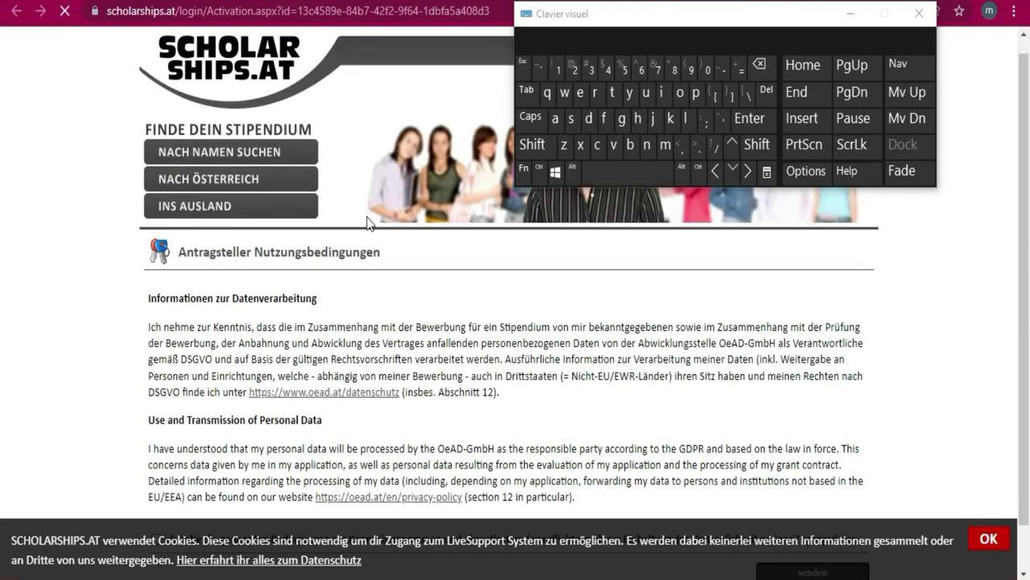
pyautogui.scroll(-1, 413, 209)
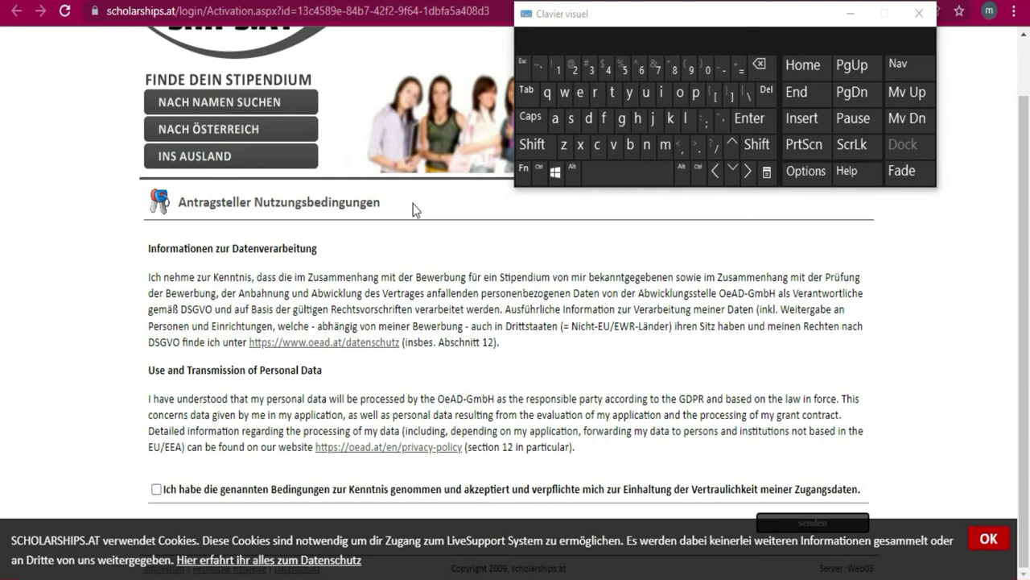
pyautogui.moveTo(798, 28); pyautogui.dragTo(636, 226)
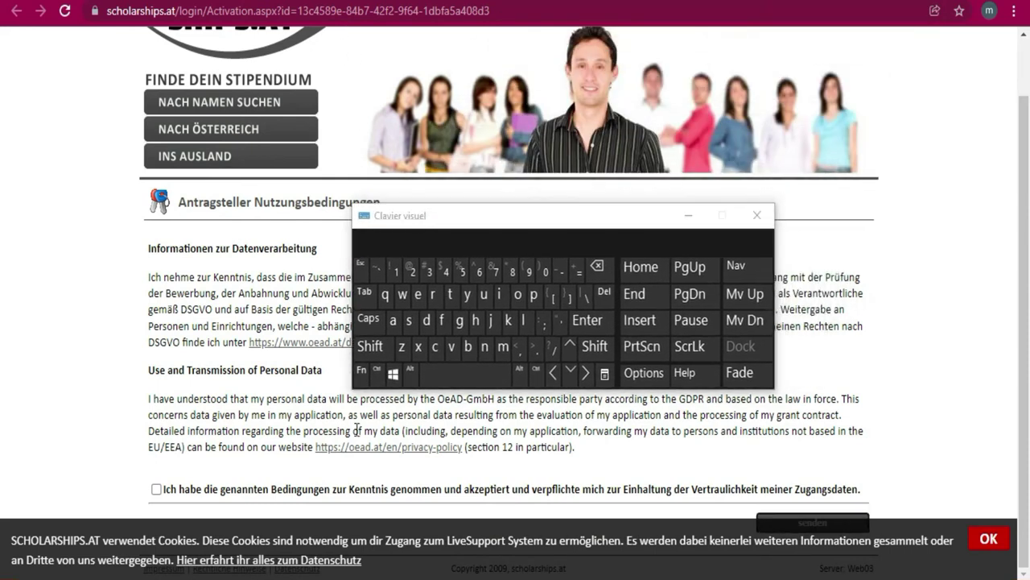
pyautogui.click(156, 490)
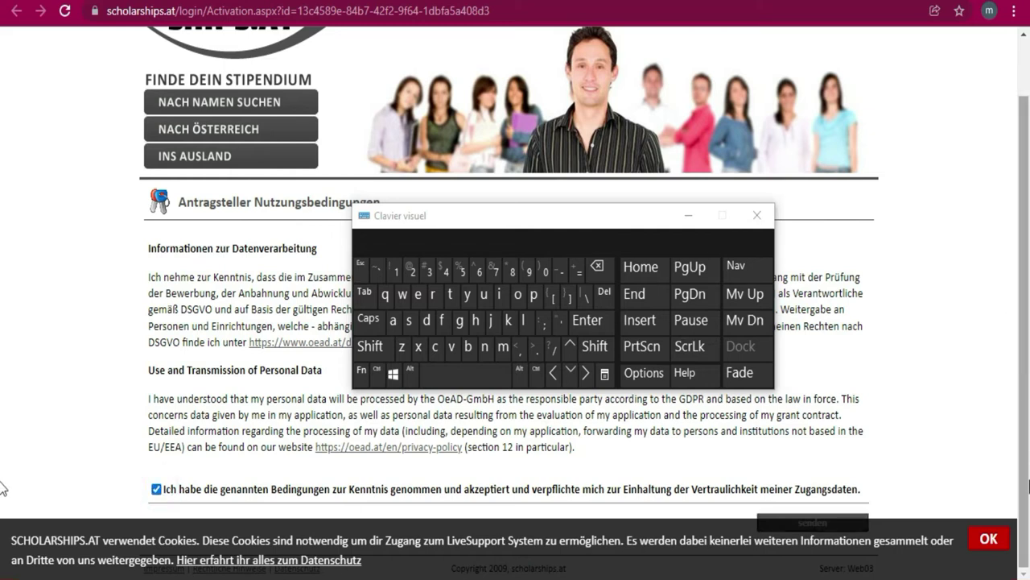
pyautogui.click(989, 538)
pyautogui.click(837, 524)
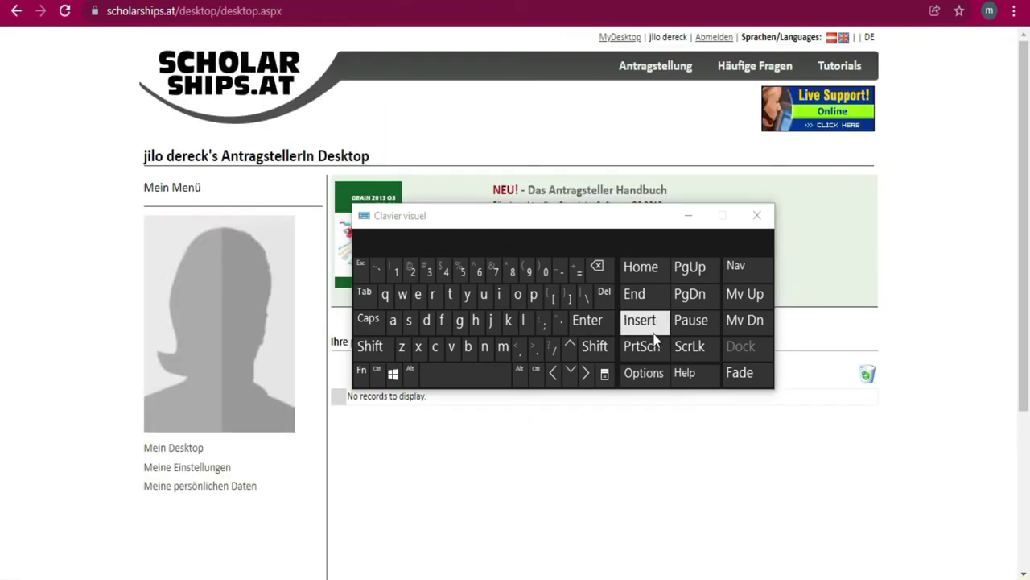
# Switch the applicant desktop to English, move the on-screen keyboard out of the way and open MyDesktop.
pyautogui.moveTo(625, 225); pyautogui.dragTo(631, 165)
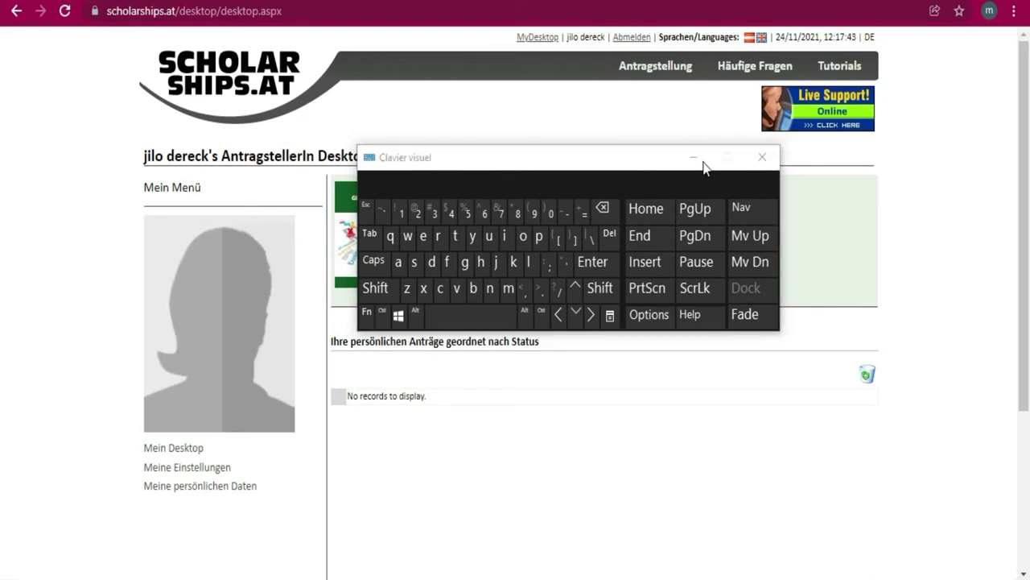
pyautogui.click(762, 37)
pyautogui.moveTo(621, 158); pyautogui.dragTo(565, 0)
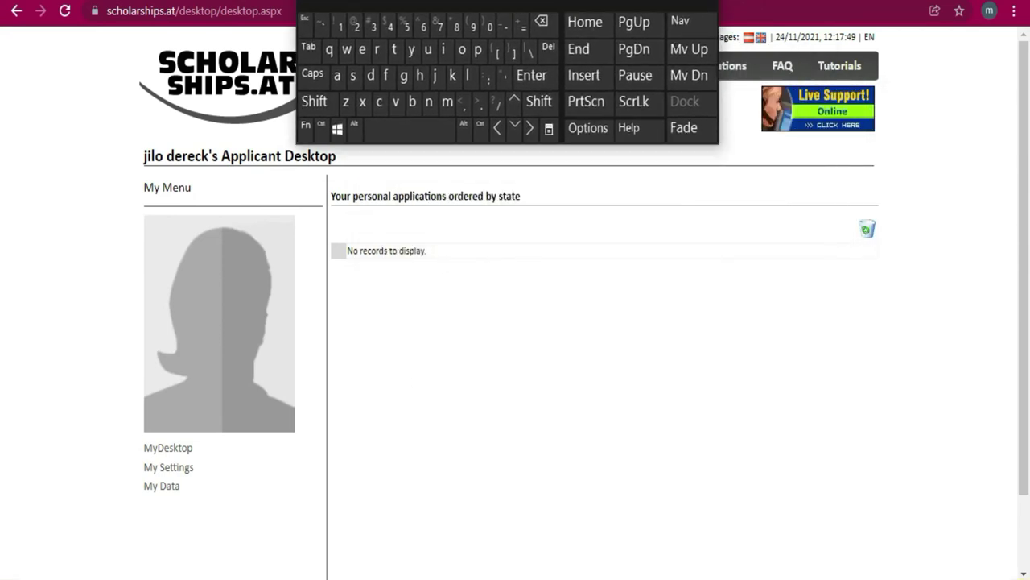
pyautogui.click(184, 449)
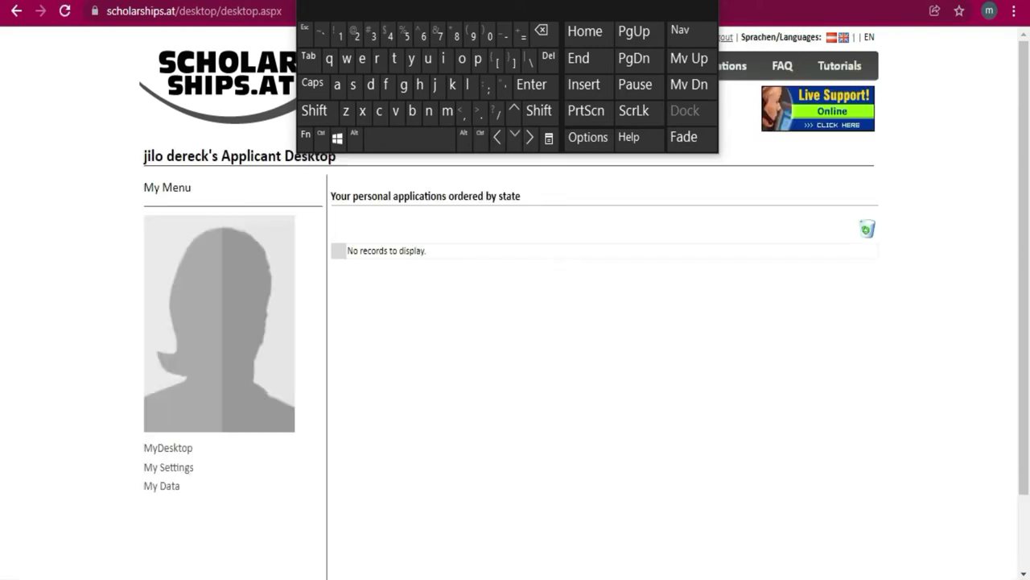
# In My Settings, set the newsletter format to Text and save the personal settings.
pyautogui.click(179, 469)
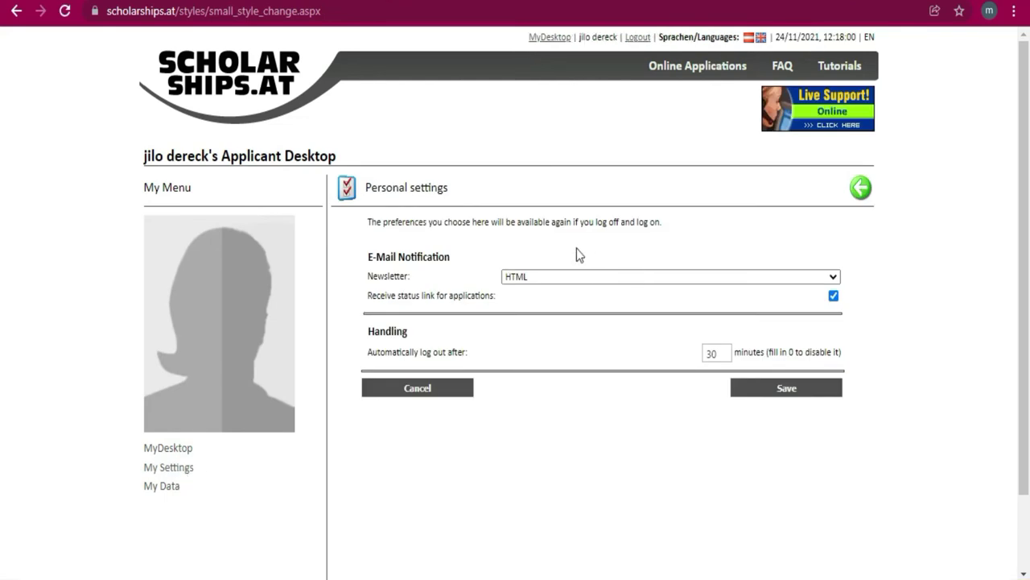
pyautogui.click(625, 278)
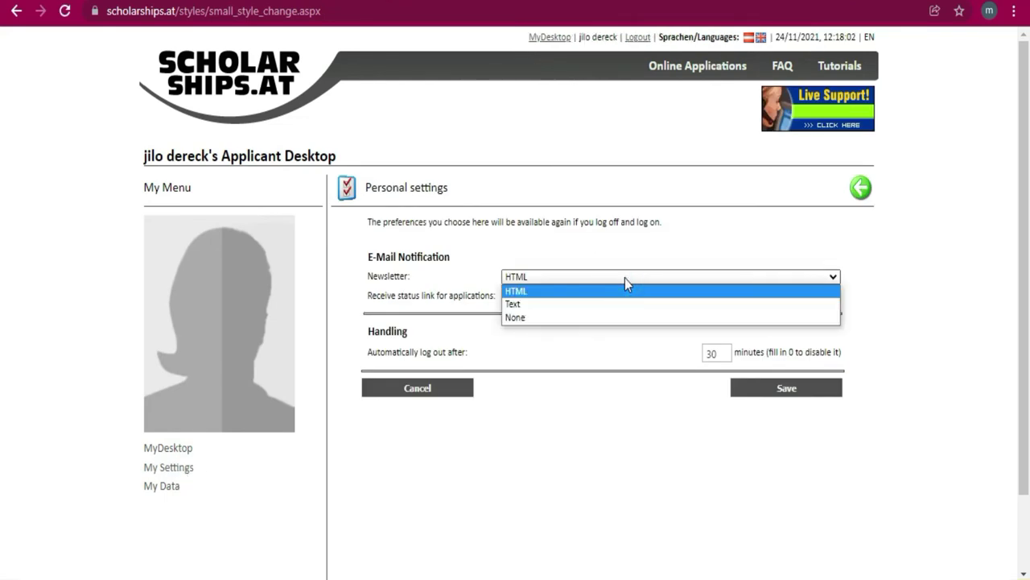
pyautogui.click(583, 305)
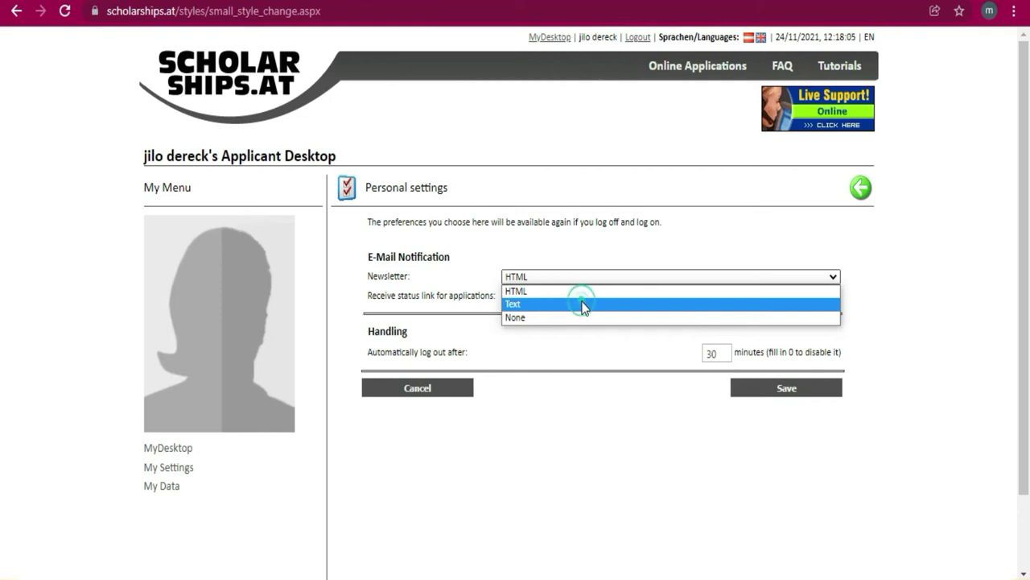
pyautogui.click(779, 399)
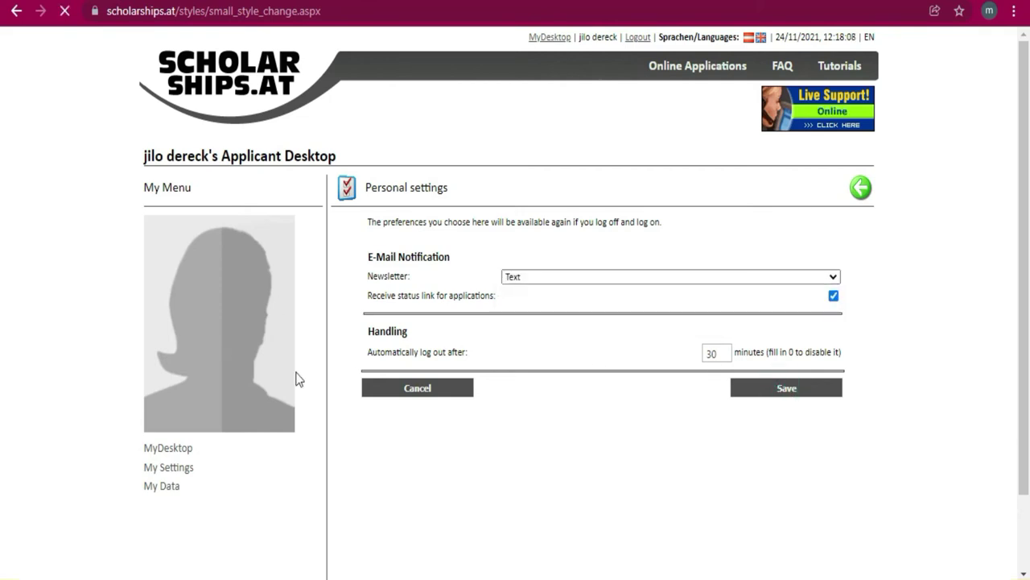
# Open the My Data form and set the address country to Cabo Verde.
pyautogui.click(164, 488)
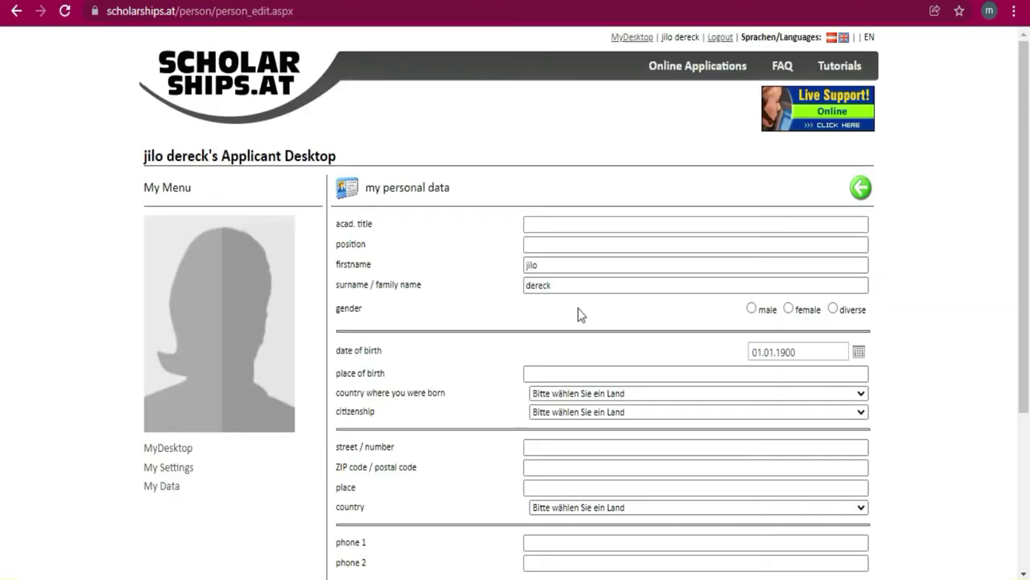
pyautogui.scroll(-1, 578, 295)
pyautogui.scroll(-2, 578, 294)
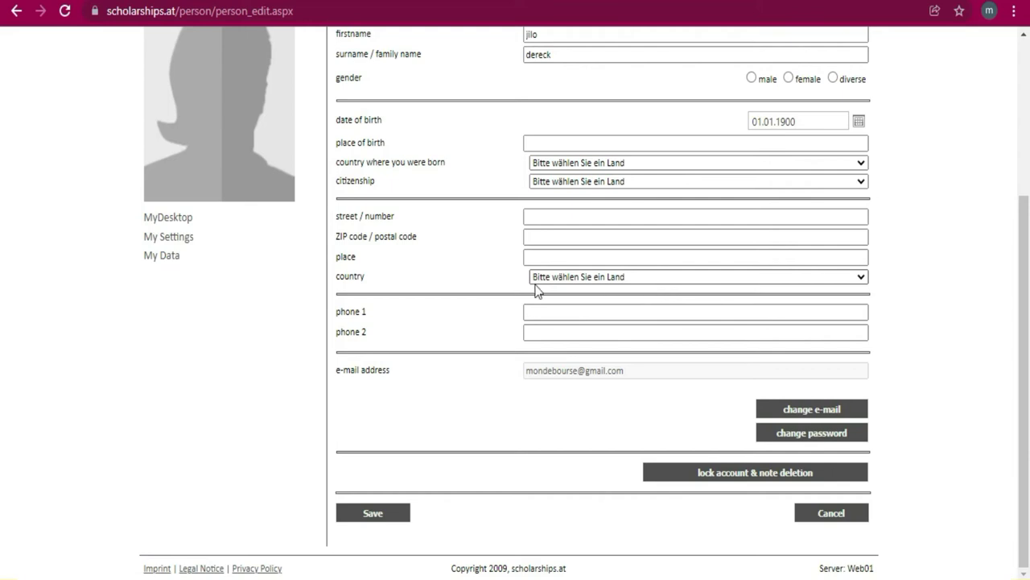
pyautogui.click(695, 281)
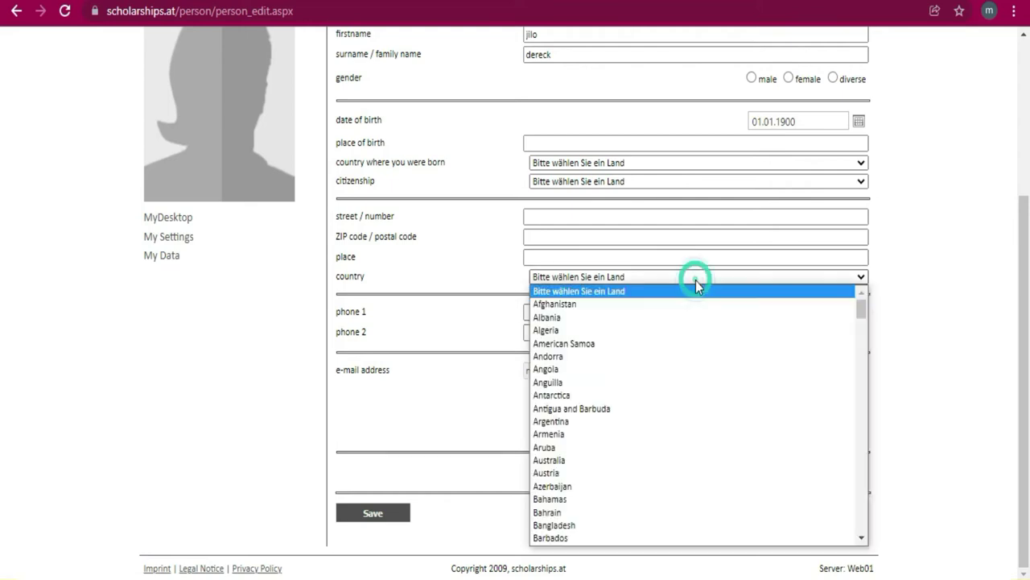
pyautogui.scroll(-8, 621, 330)
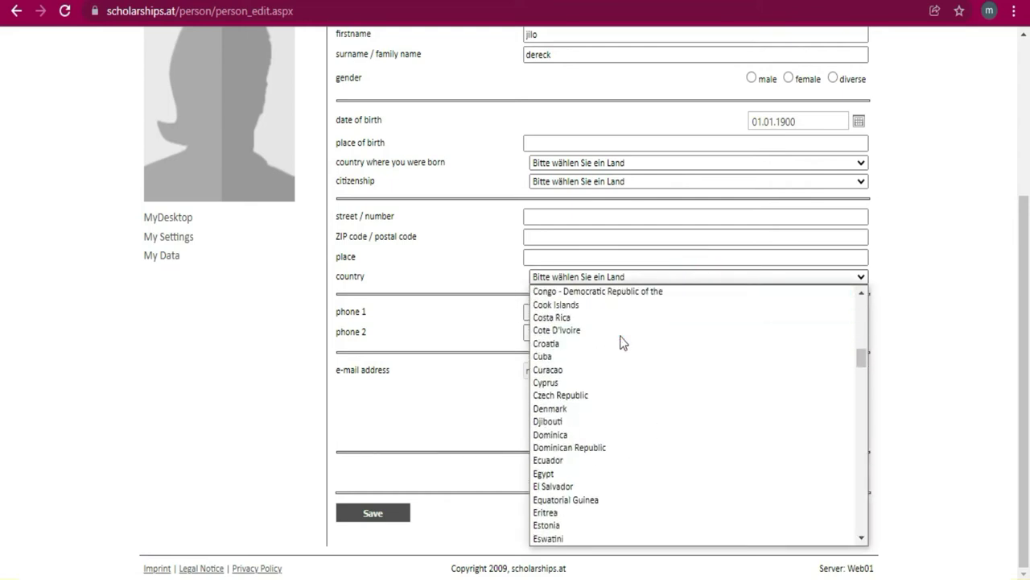
pyautogui.scroll(-4, 620, 342)
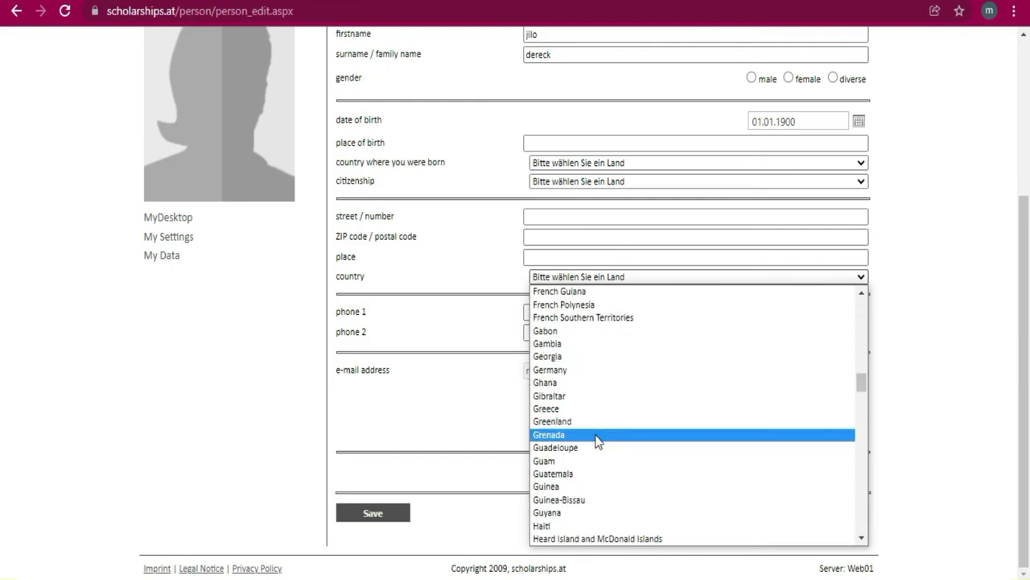
pyautogui.scroll(-2, 595, 431)
pyautogui.scroll(10, 592, 423)
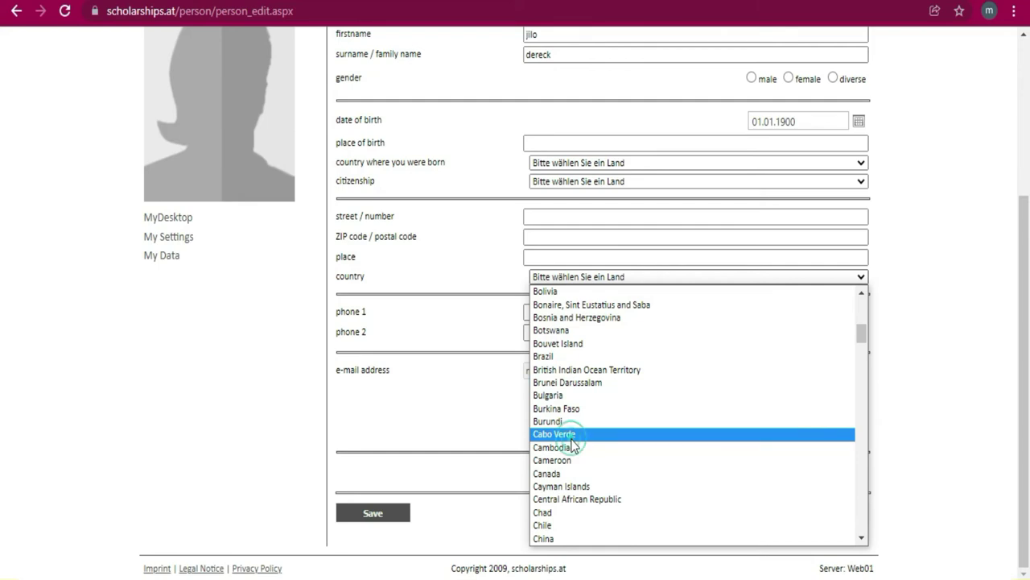
pyautogui.click(571, 436)
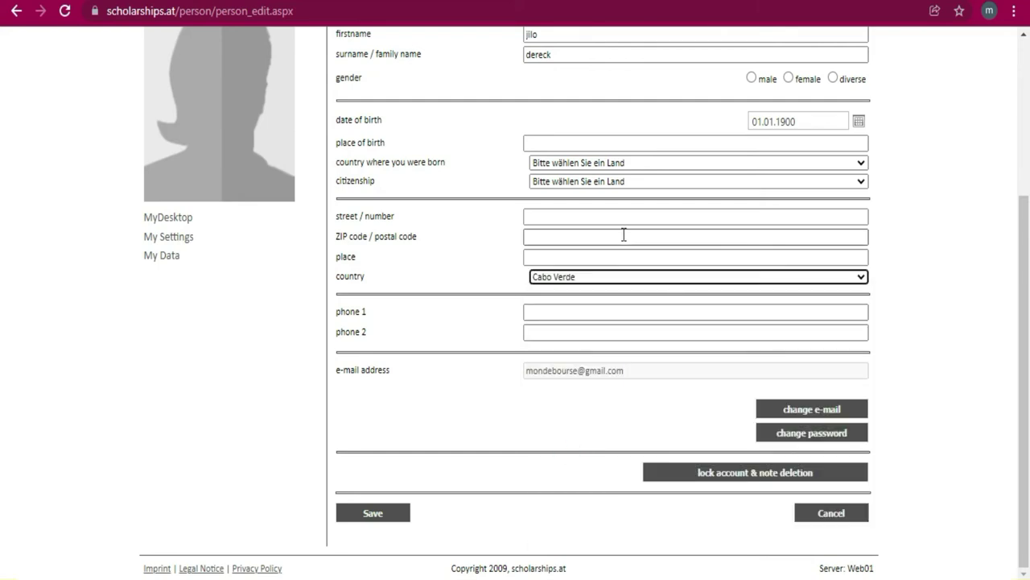
# Set the citizenship to Cote D'Ivoire in the personal data form.
pyautogui.click(801, 182)
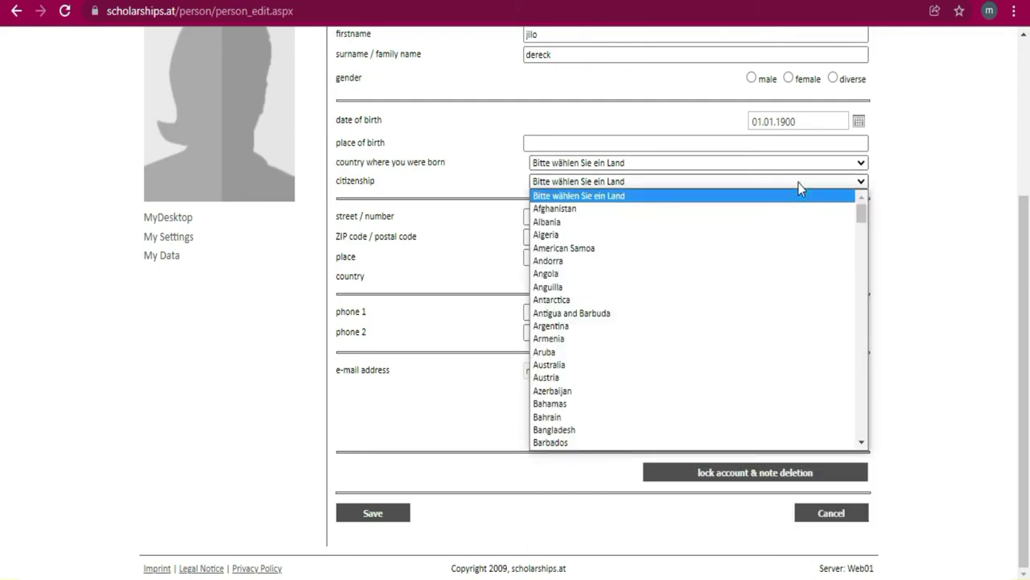
pyautogui.scroll(-10, 672, 269)
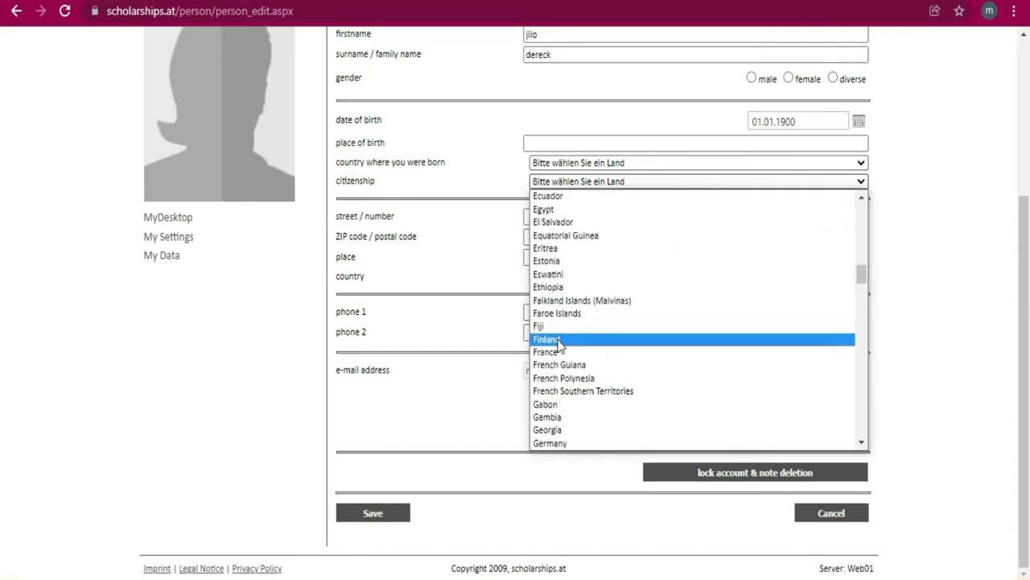
pyautogui.scroll(-5, 629, 312)
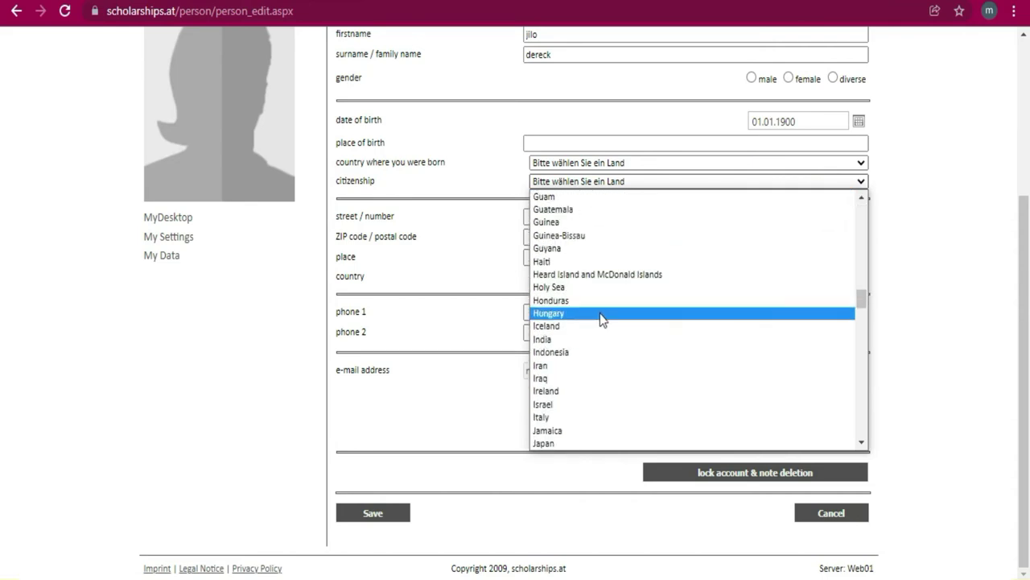
pyautogui.scroll(5, 641, 290)
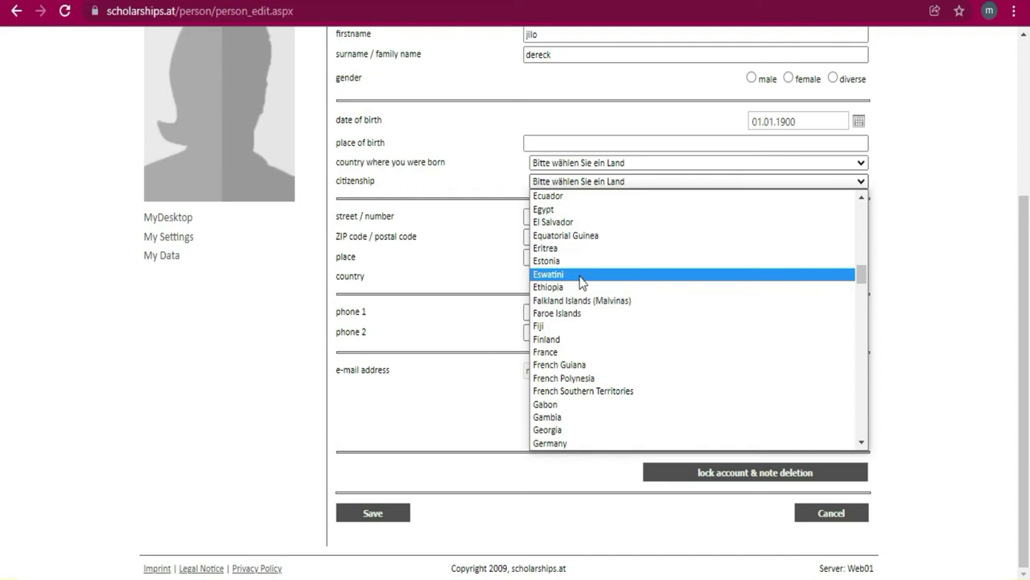
pyautogui.scroll(5, 574, 290)
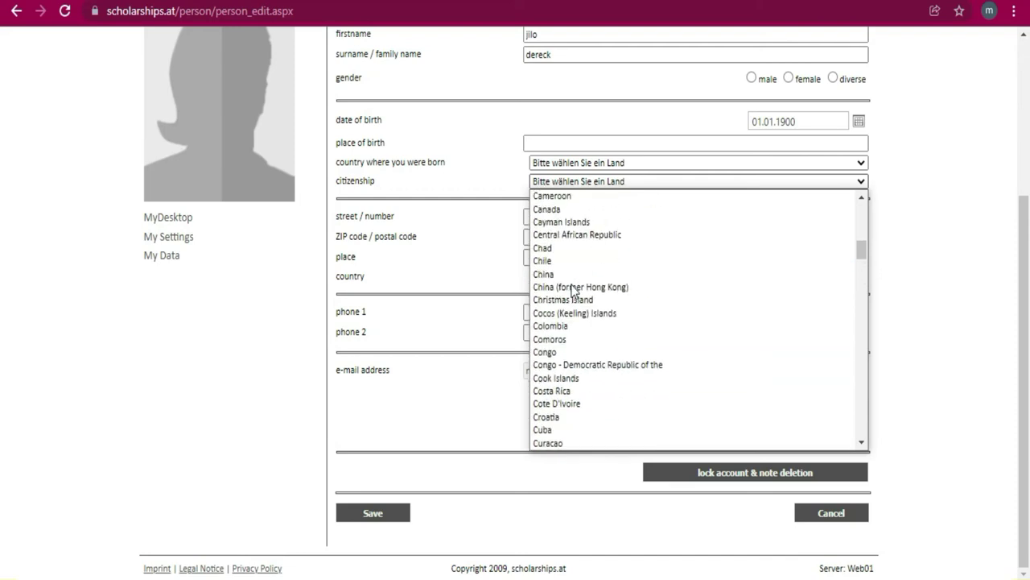
pyautogui.click(575, 406)
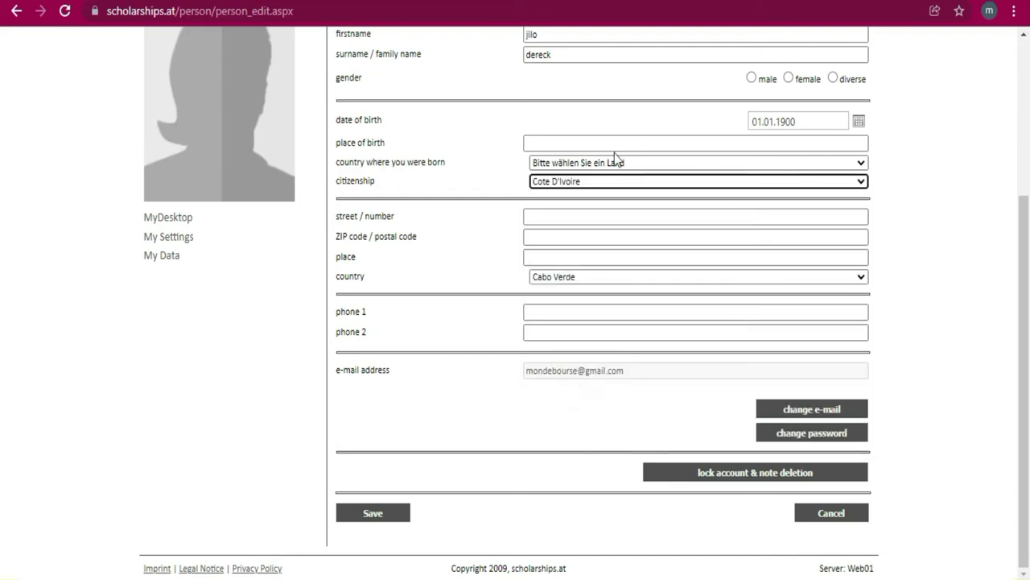
# Set the country of birth to Cote D'Ivoire in the personal data form.
pyautogui.moveTo(459, 161); pyautogui.dragTo(337, 119)
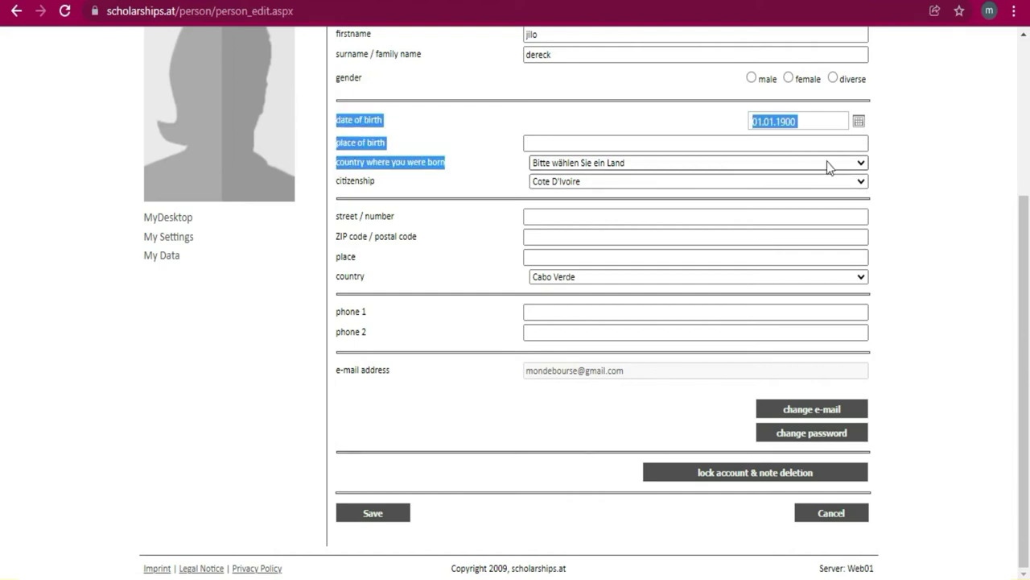
pyautogui.click(826, 165)
pyautogui.scroll(-3, 563, 297)
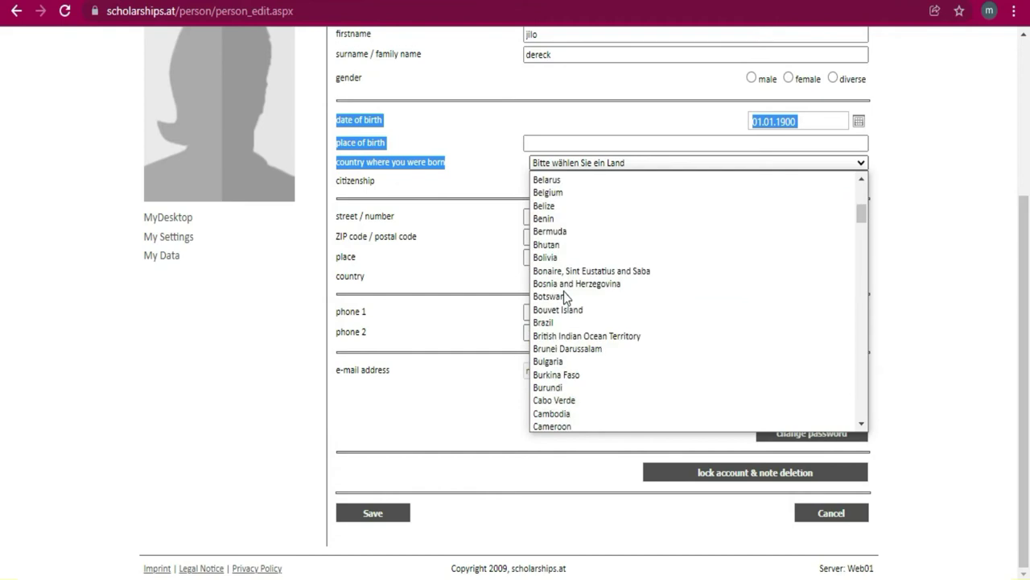
pyautogui.scroll(-3, 564, 296)
pyautogui.click(564, 385)
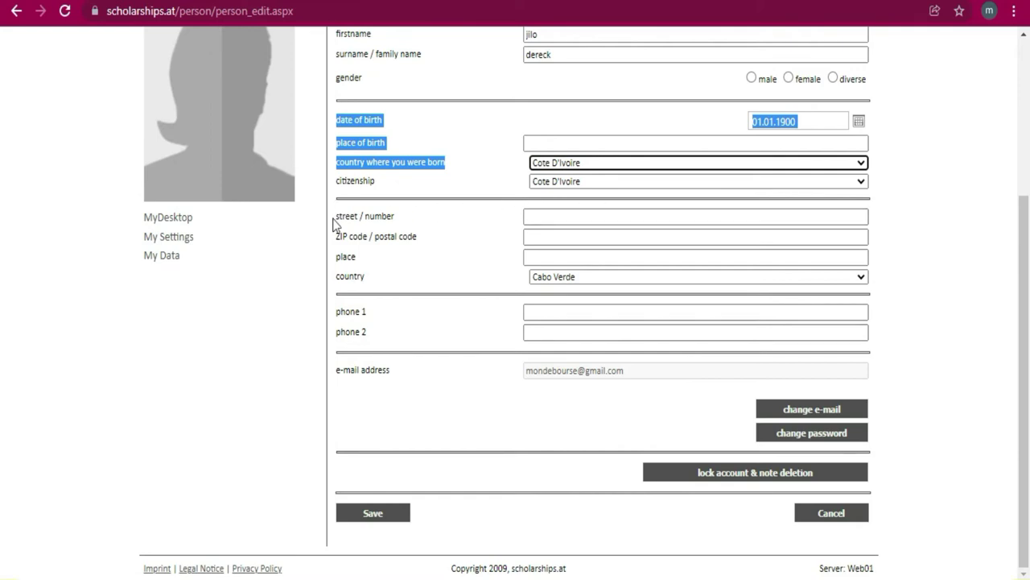
# Fill in the applicant's street and number in the address section, without using the autofill suggestions.
pyautogui.click(574, 215)
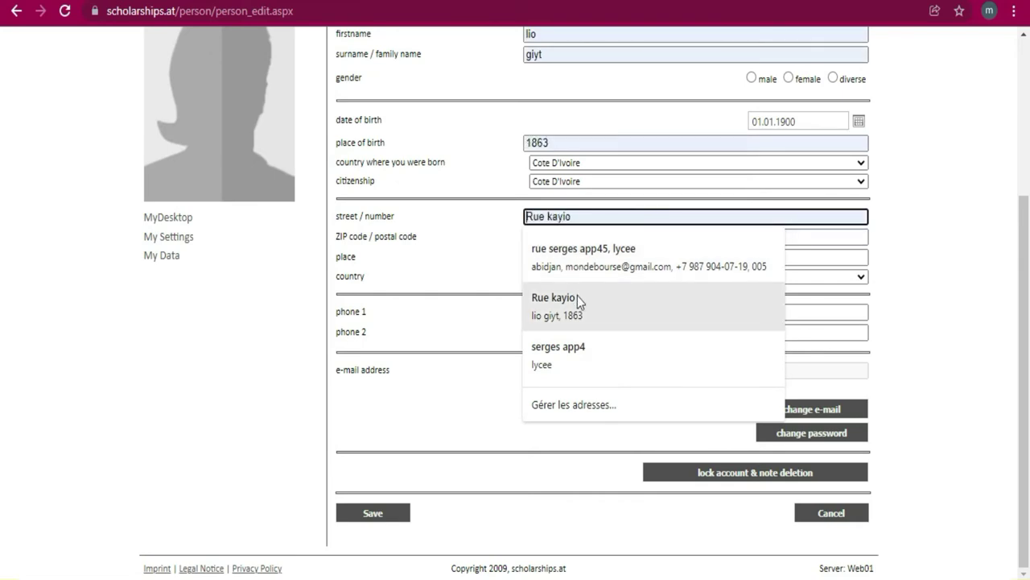
pyautogui.click(596, 216)
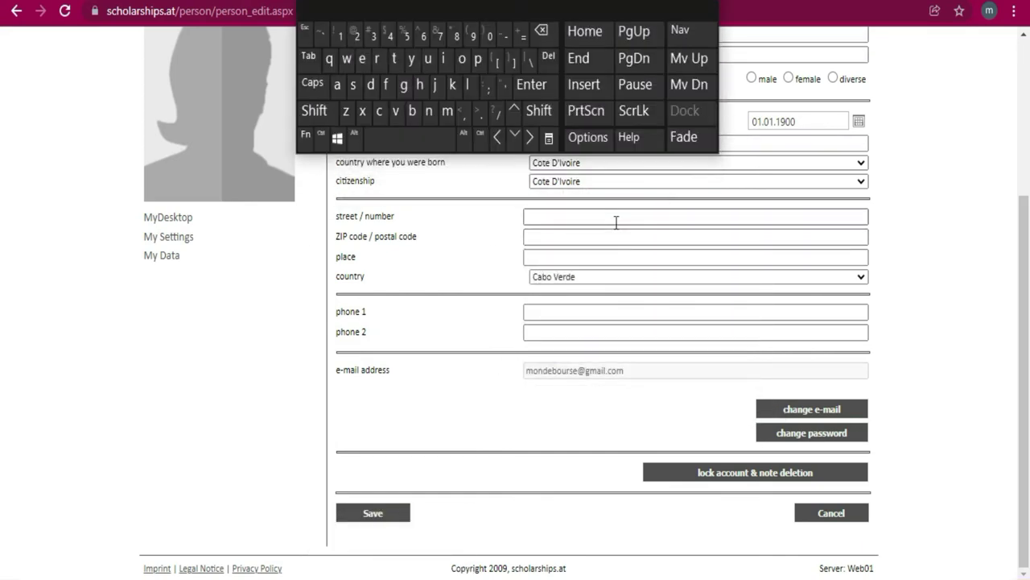
pyautogui.click(617, 218)
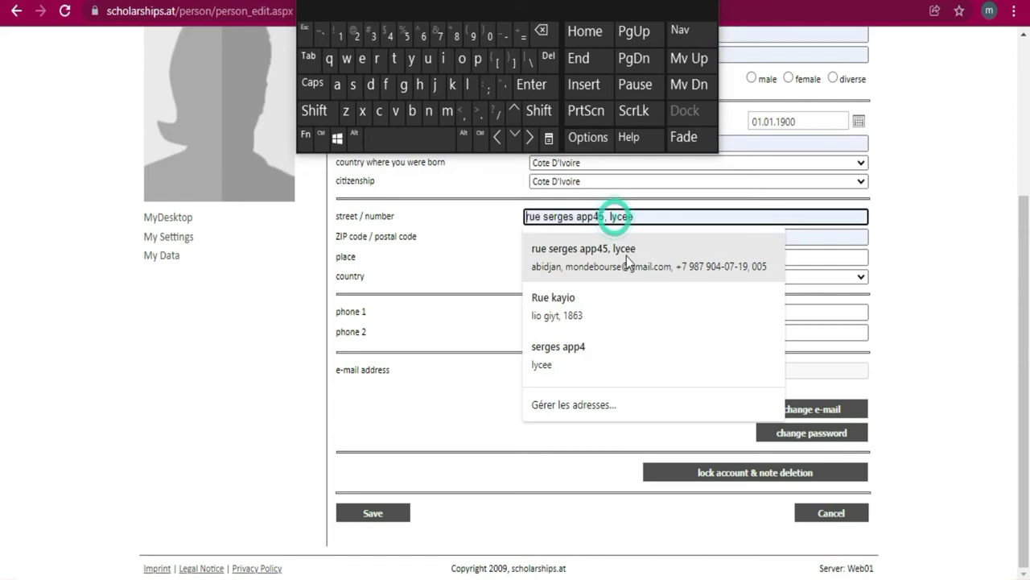
pyautogui.click(478, 59)
pyautogui.click(462, 60)
pyautogui.click(377, 60)
pyautogui.click(394, 59)
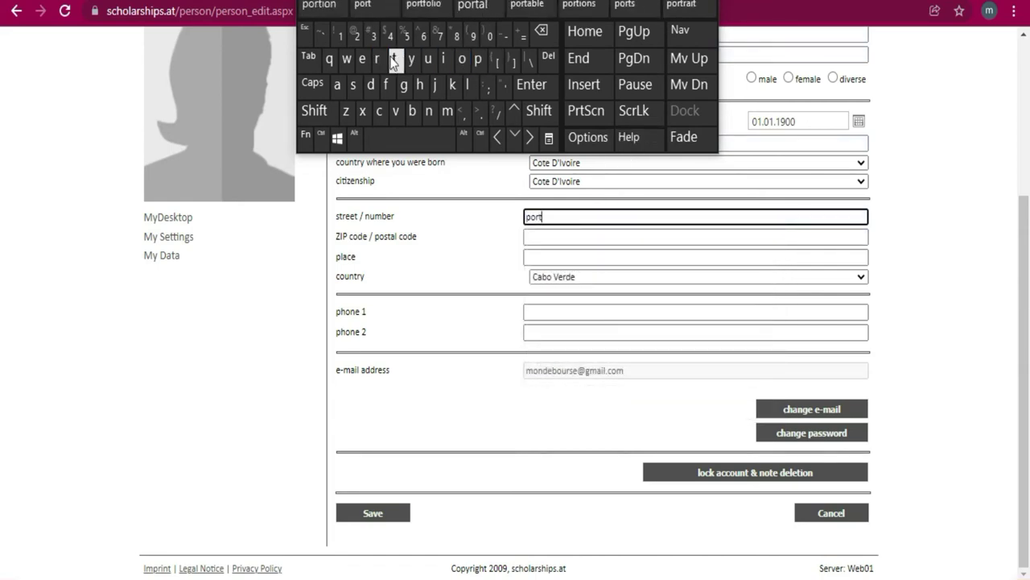
pyautogui.click(413, 111)
pyautogui.click(462, 59)
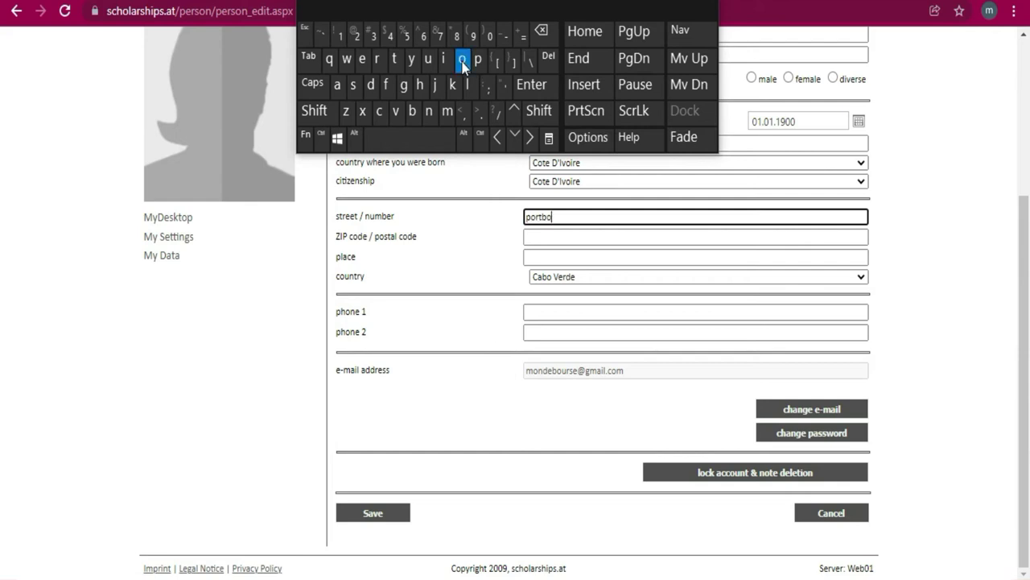
pyautogui.click(424, 59)
pyautogui.click(393, 59)
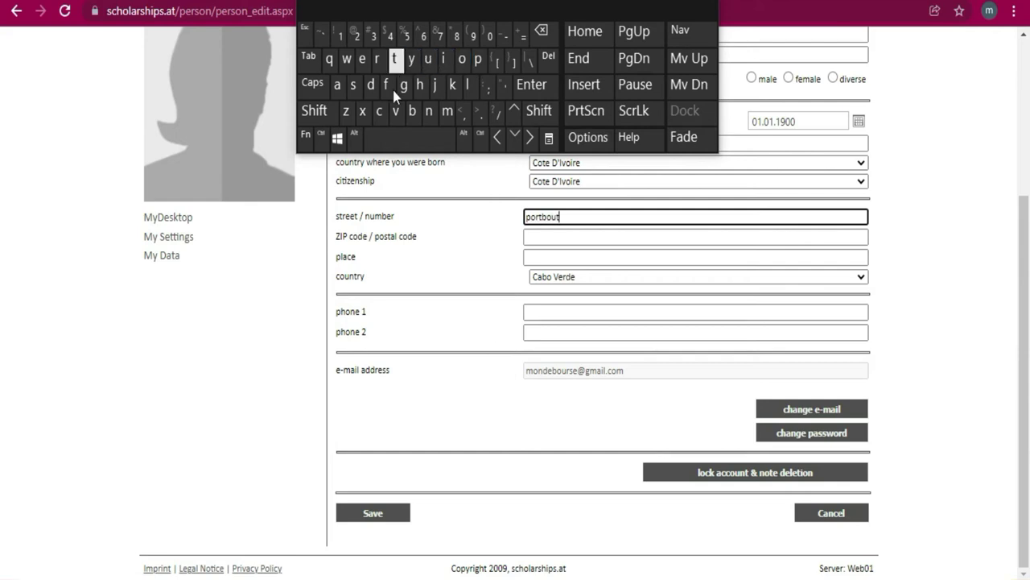
pyautogui.click(946, 513)
pyautogui.click(999, 503)
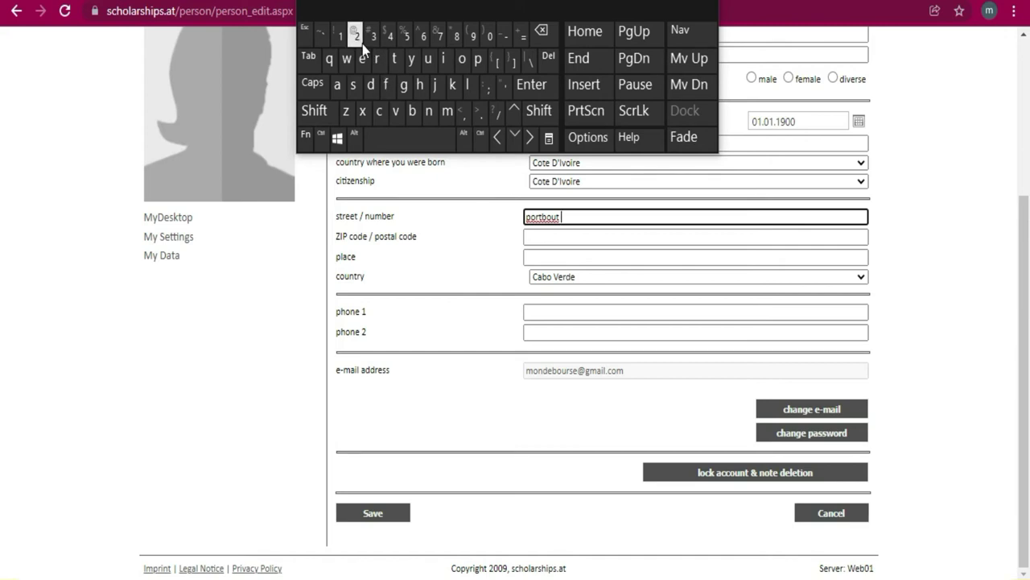
pyautogui.click(557, 216)
pyautogui.click(363, 61)
# Fill in the applicant's city as the place in the address section.
pyautogui.moveTo(597, 0); pyautogui.dragTo(560, 436)
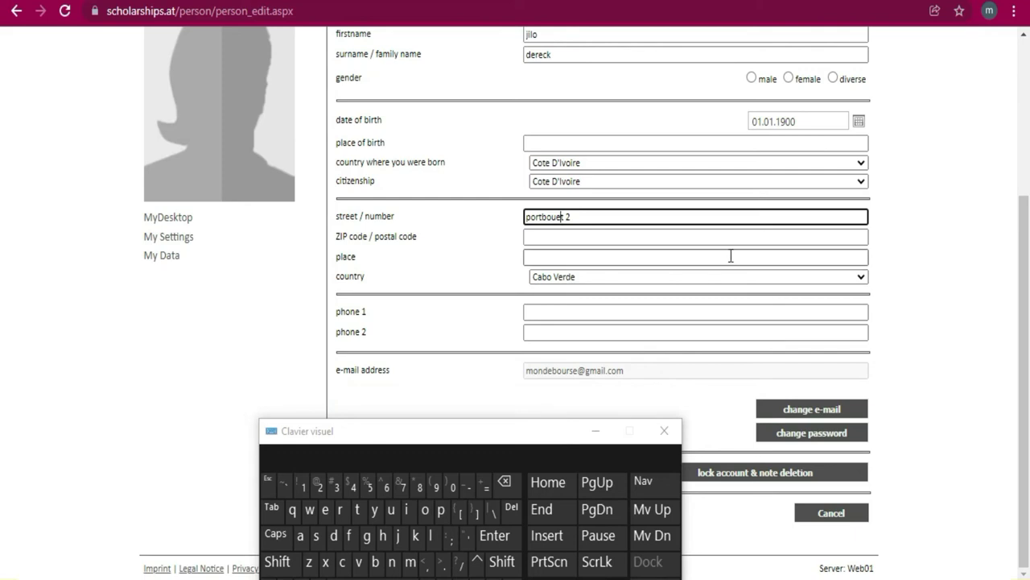
pyautogui.click(731, 256)
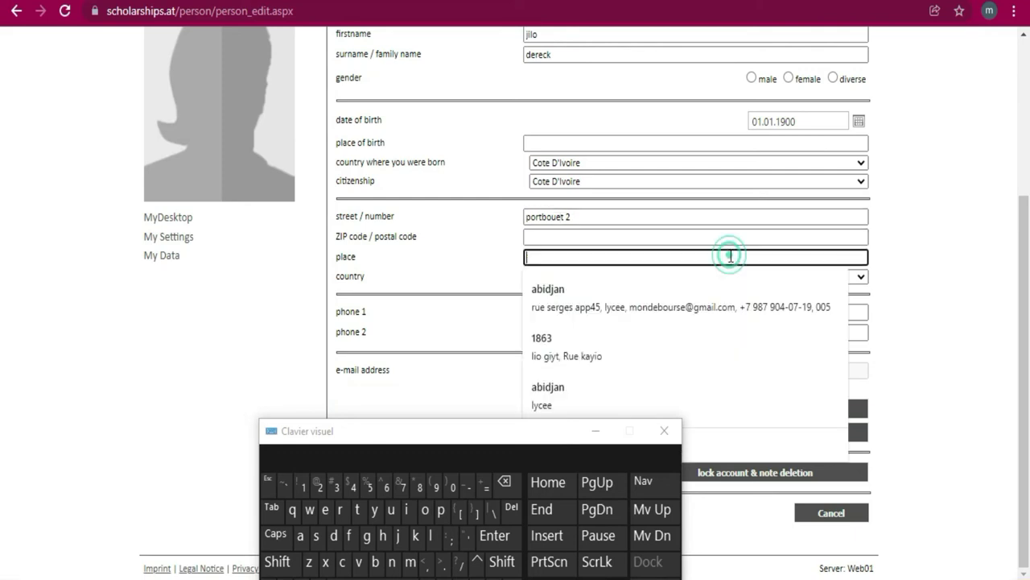
pyautogui.click(277, 561)
pyautogui.click(301, 535)
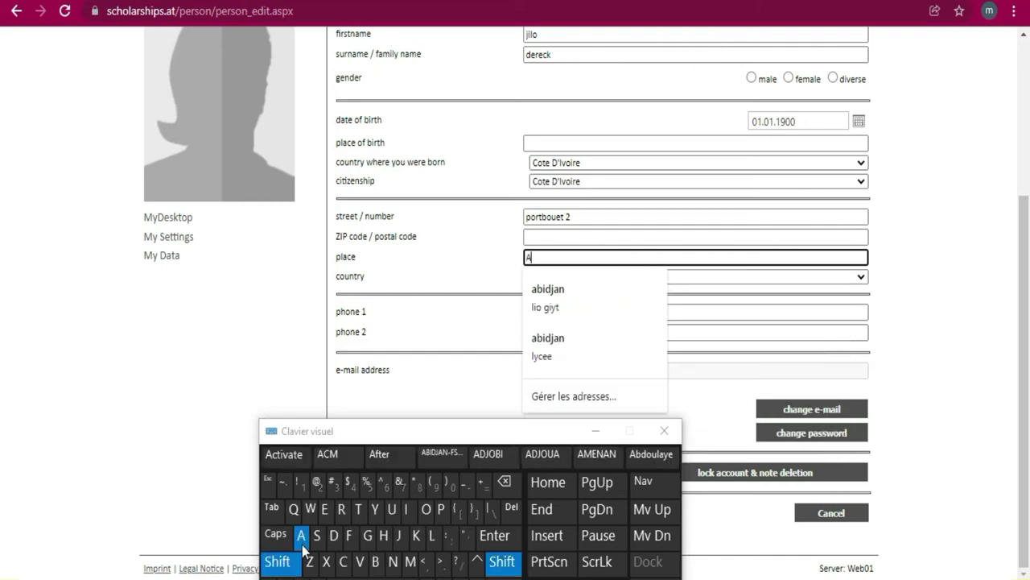
pyautogui.click(375, 561)
pyautogui.click(408, 510)
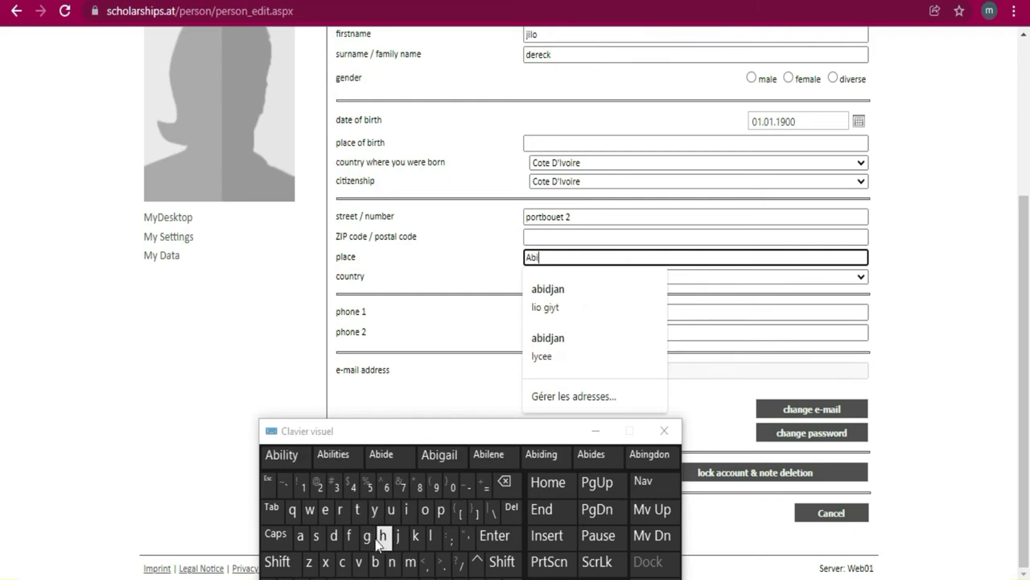
pyautogui.click(335, 536)
pyautogui.click(398, 536)
pyautogui.click(300, 536)
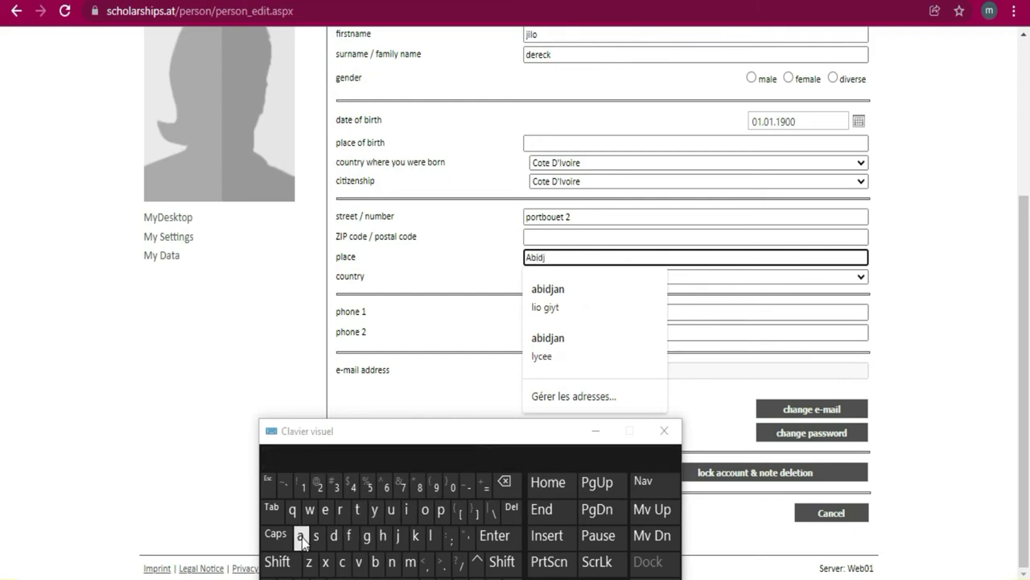
pyautogui.click(392, 561)
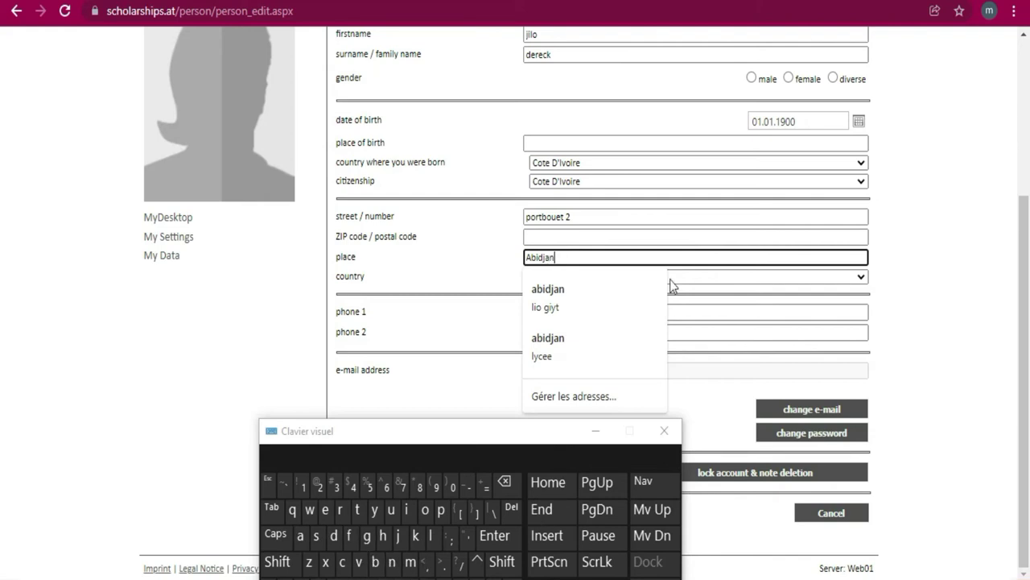
# Set the address country to Cote D'Ivoire in the personal data form.
pyautogui.click(537, 240)
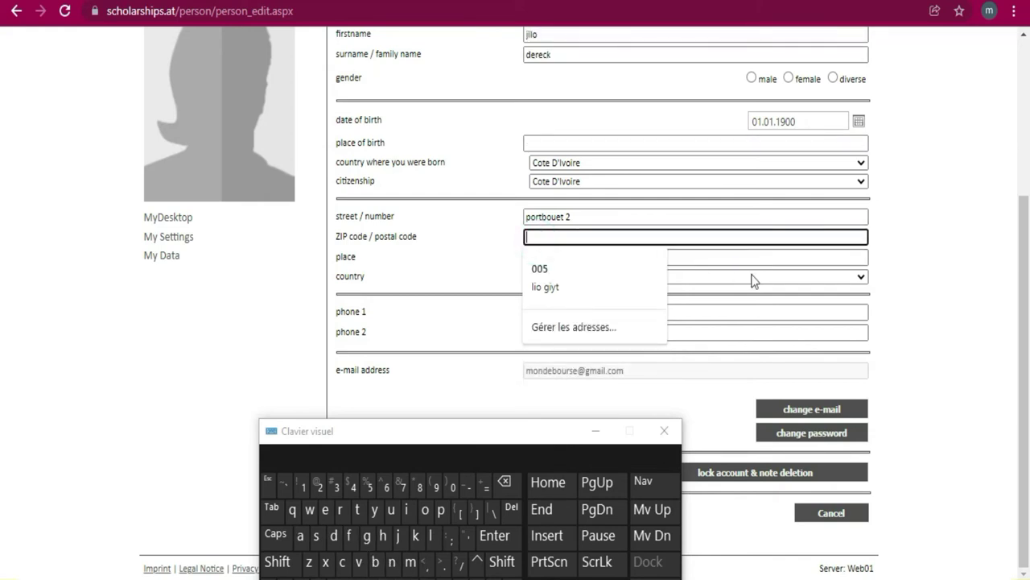
pyautogui.click(902, 281)
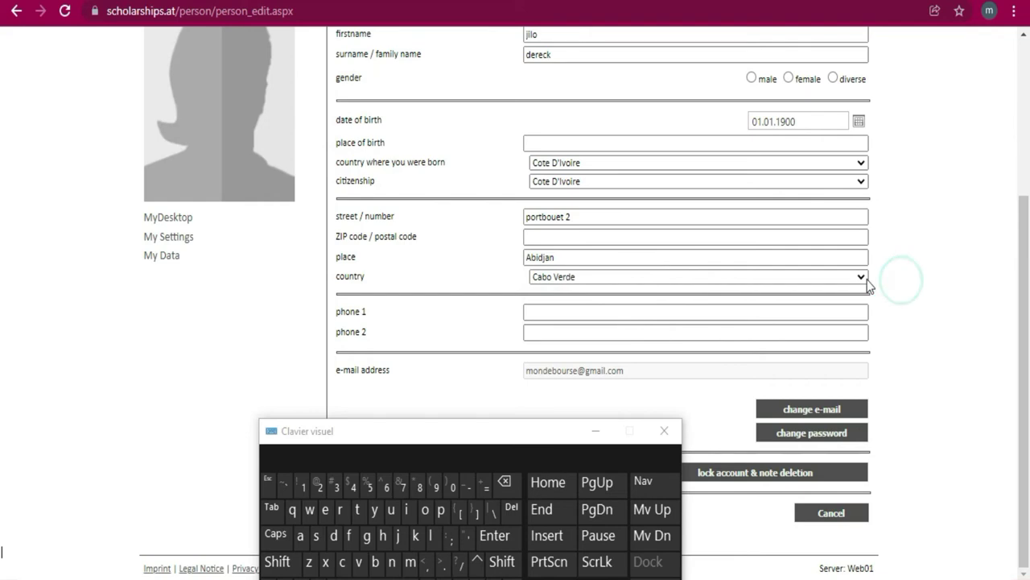
pyautogui.click(699, 278)
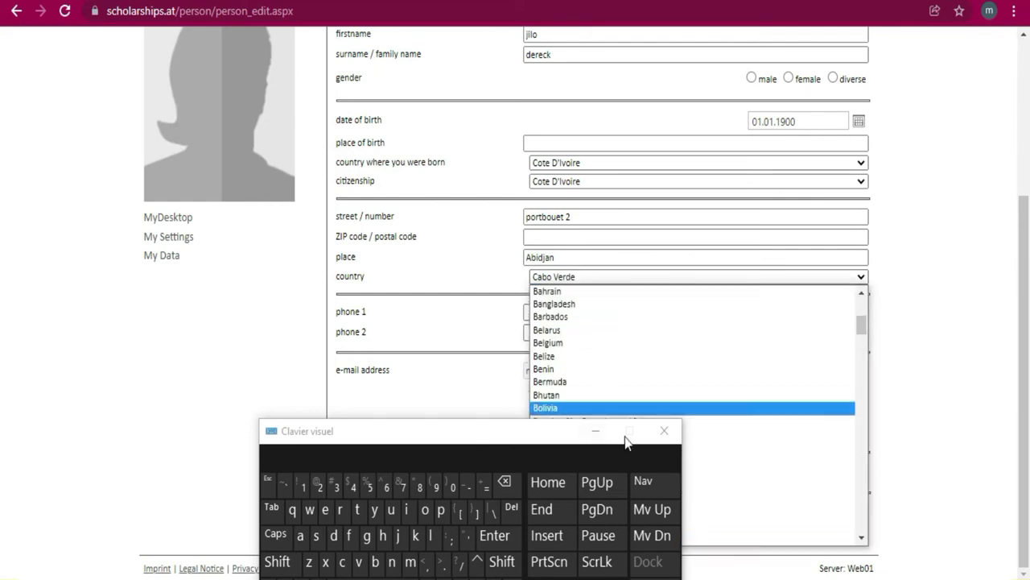
pyautogui.moveTo(538, 436); pyautogui.dragTo(272, 140)
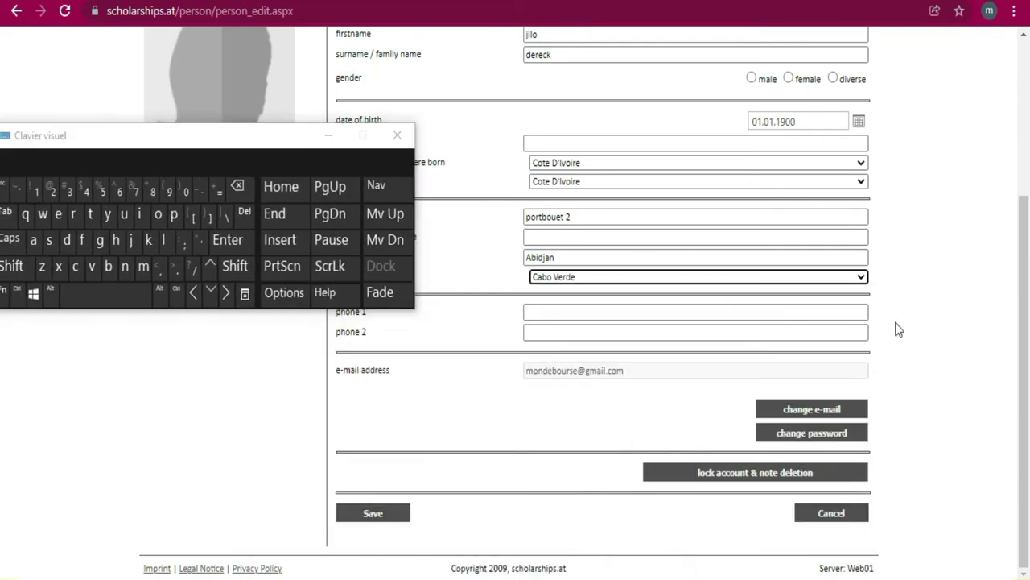
pyautogui.click(859, 277)
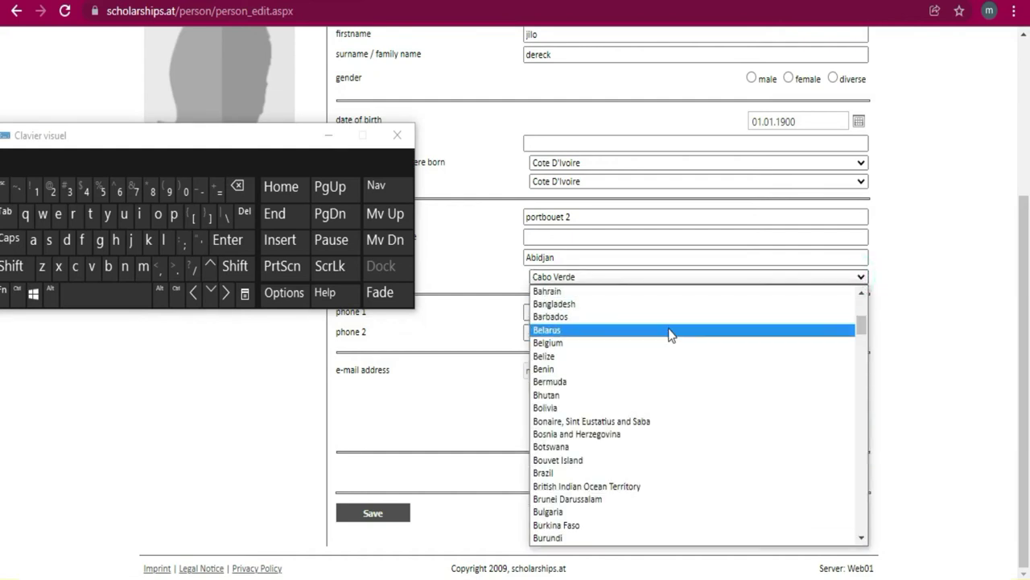
pyautogui.scroll(-6, 649, 343)
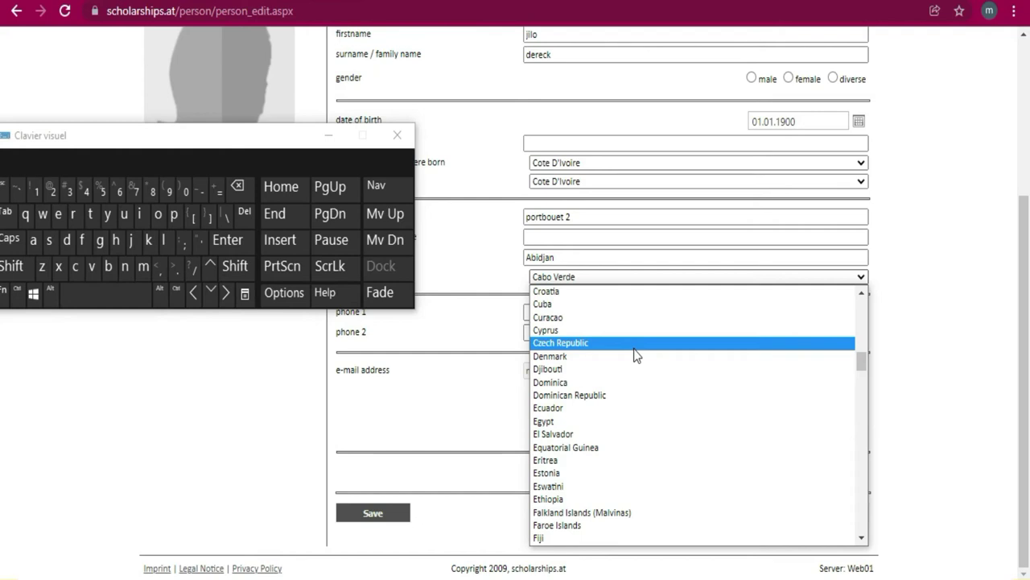
pyautogui.scroll(4, 636, 356)
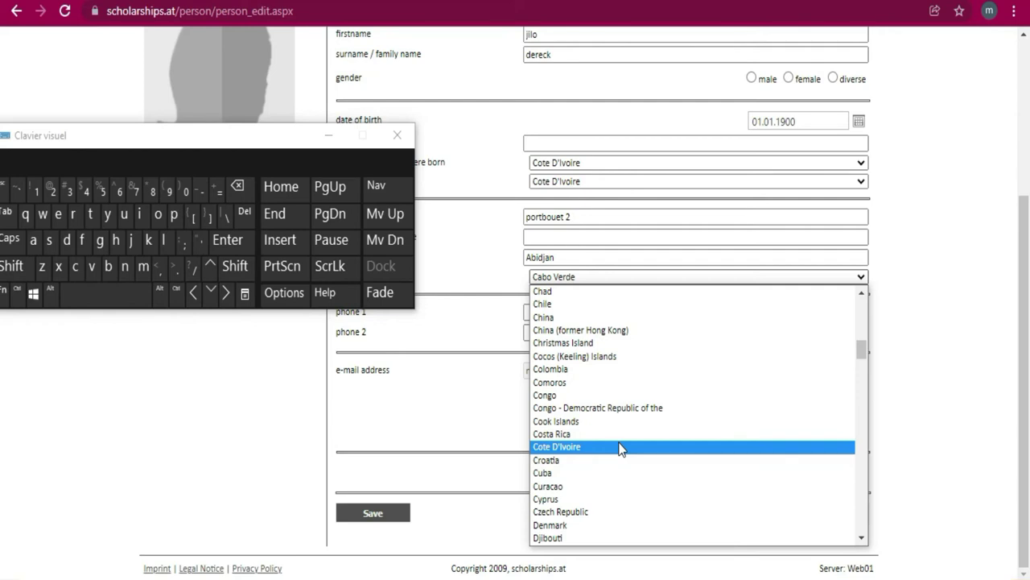
pyautogui.click(620, 448)
# Fill in the applicant's phone number, including the country code, as phone 1.
pyautogui.moveTo(290, 138); pyautogui.dragTo(660, 417)
pyautogui.click(619, 312)
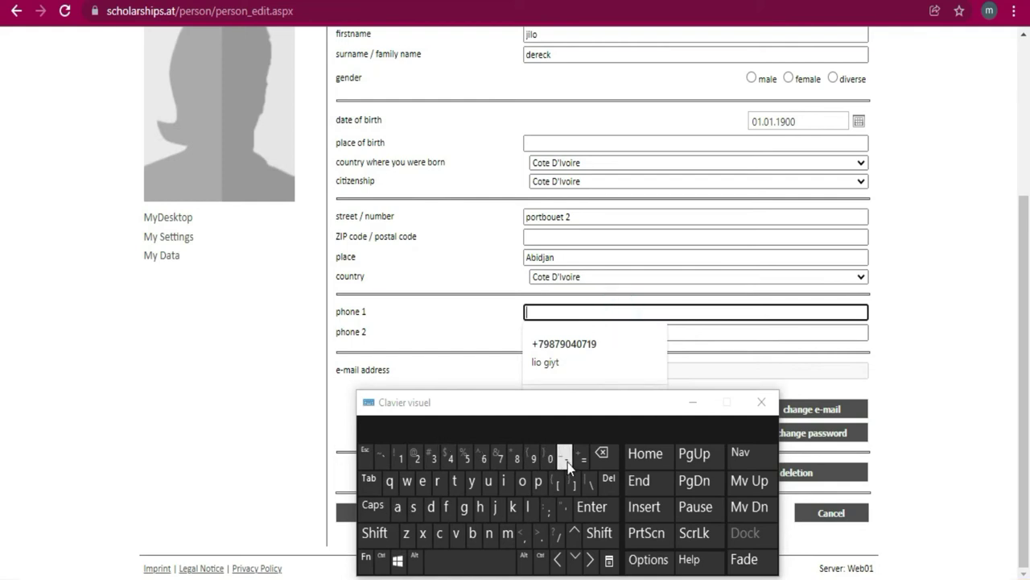
pyautogui.click(371, 532)
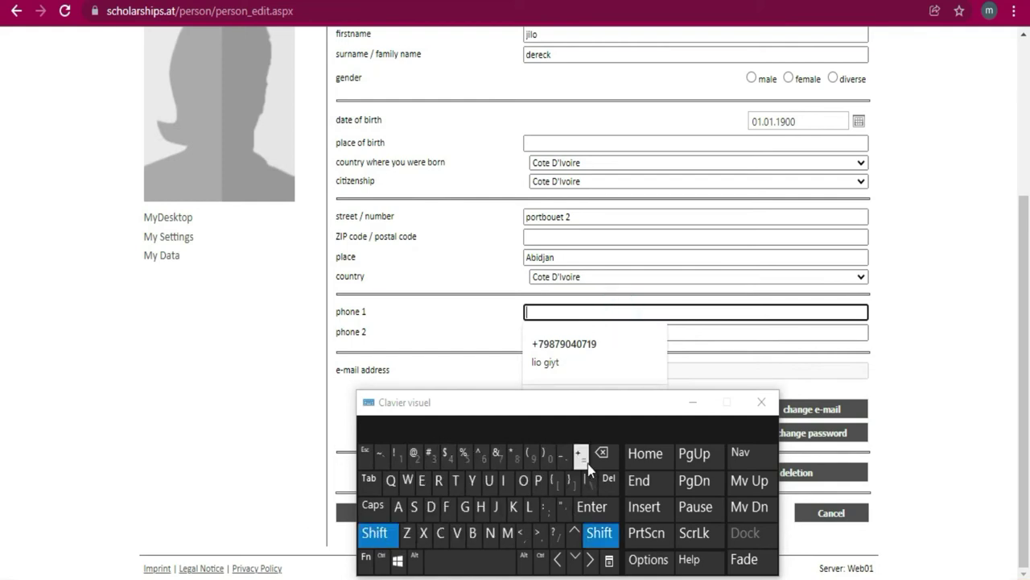
pyautogui.click(586, 458)
pyautogui.click(421, 455)
pyautogui.click(420, 455)
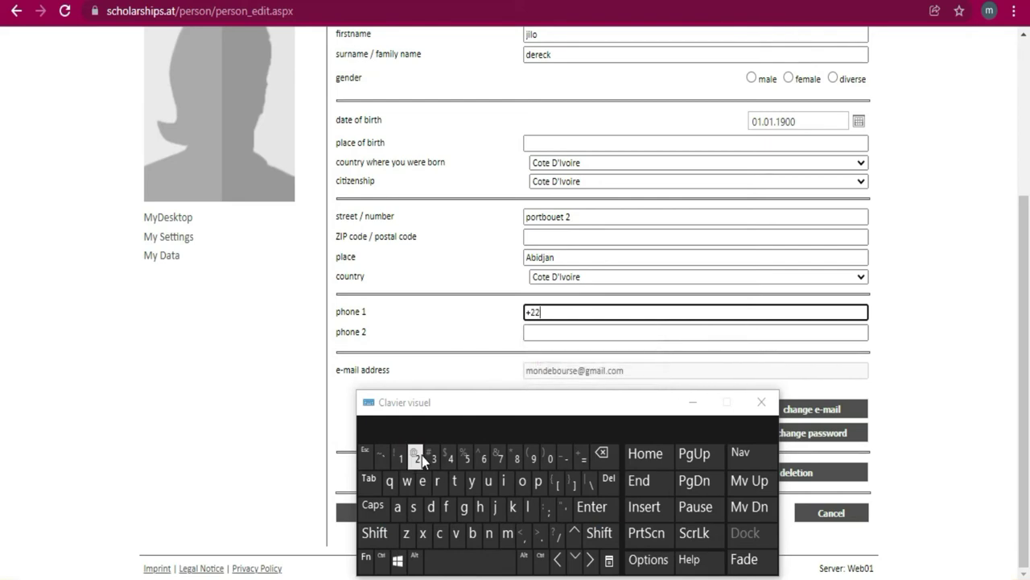
pyautogui.click(466, 459)
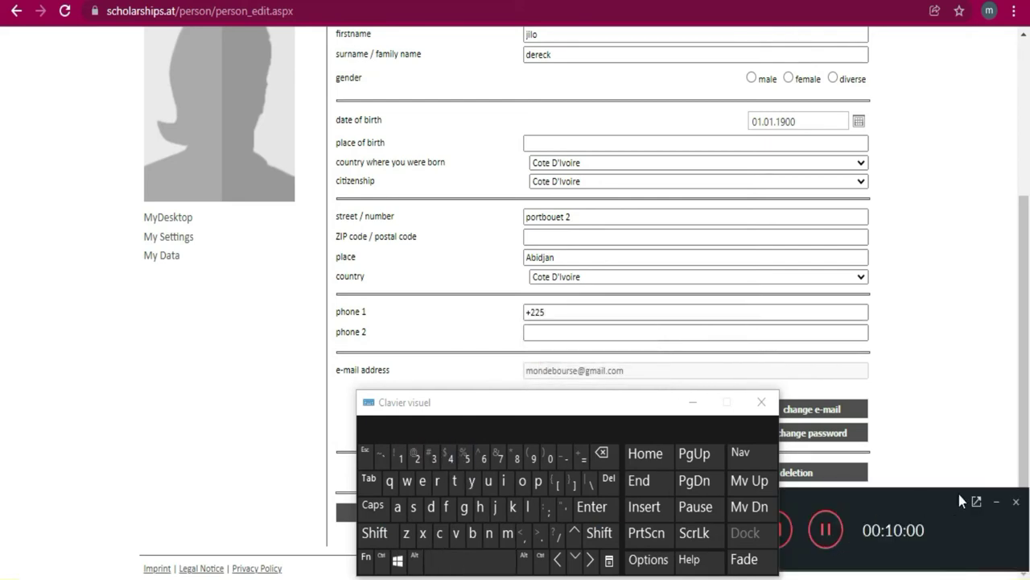
pyautogui.click(998, 502)
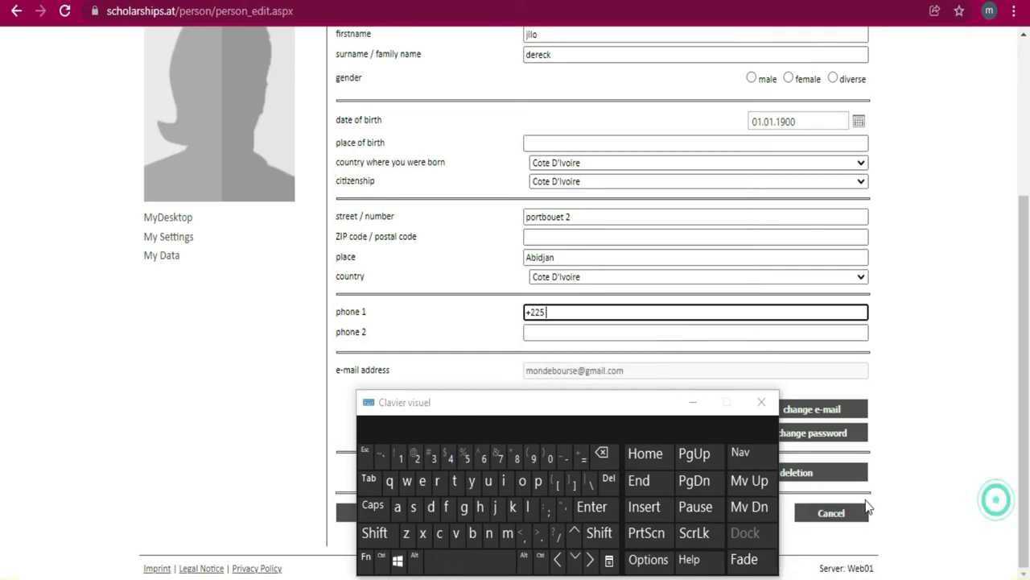
pyautogui.click(549, 459)
pyautogui.click(500, 459)
pyautogui.click(467, 459)
pyautogui.click(534, 459)
pyautogui.click(434, 460)
pyautogui.click(433, 460)
pyautogui.click(418, 464)
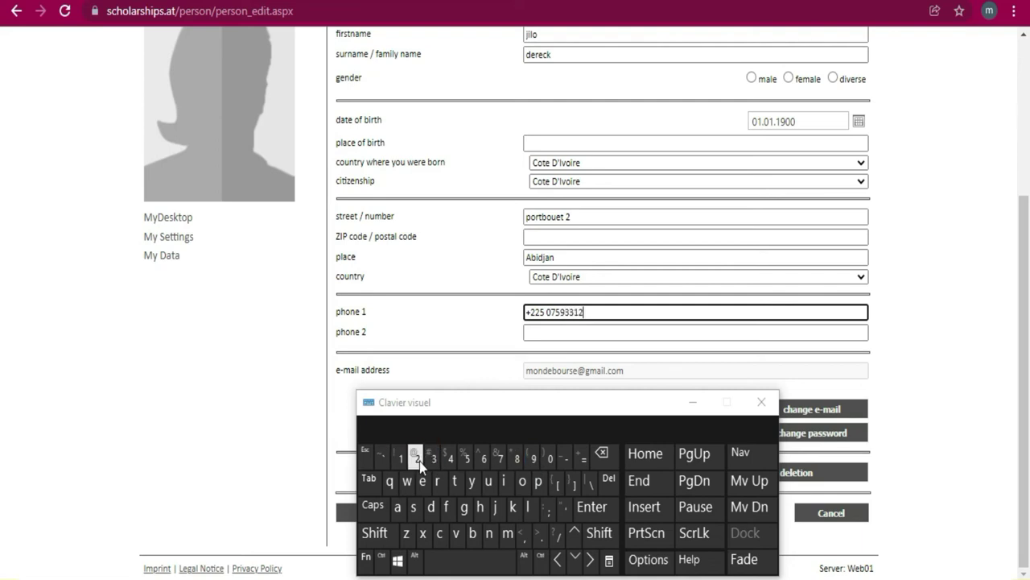
pyautogui.click(444, 461)
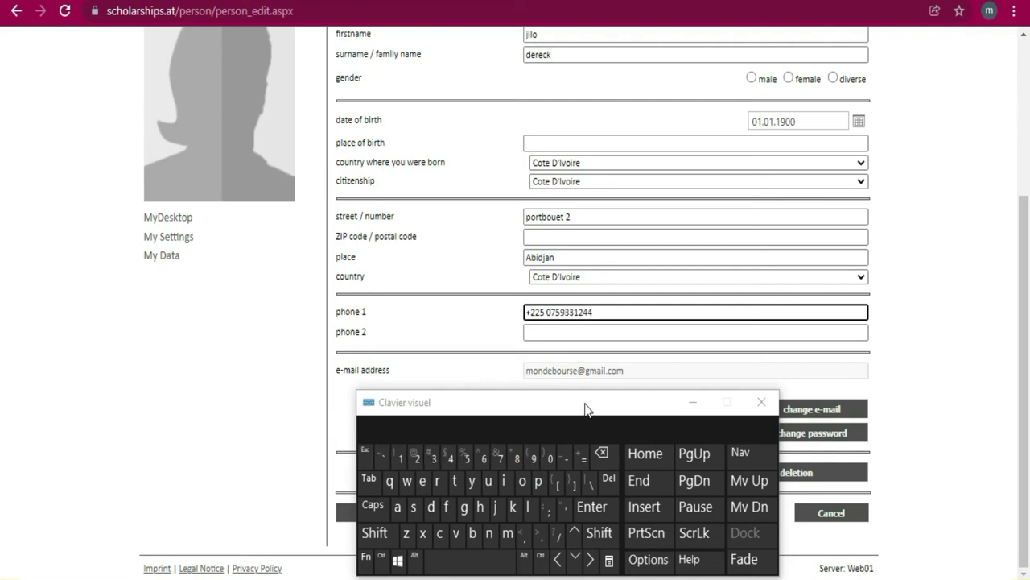
pyautogui.moveTo(547, 412); pyautogui.dragTo(483, 351)
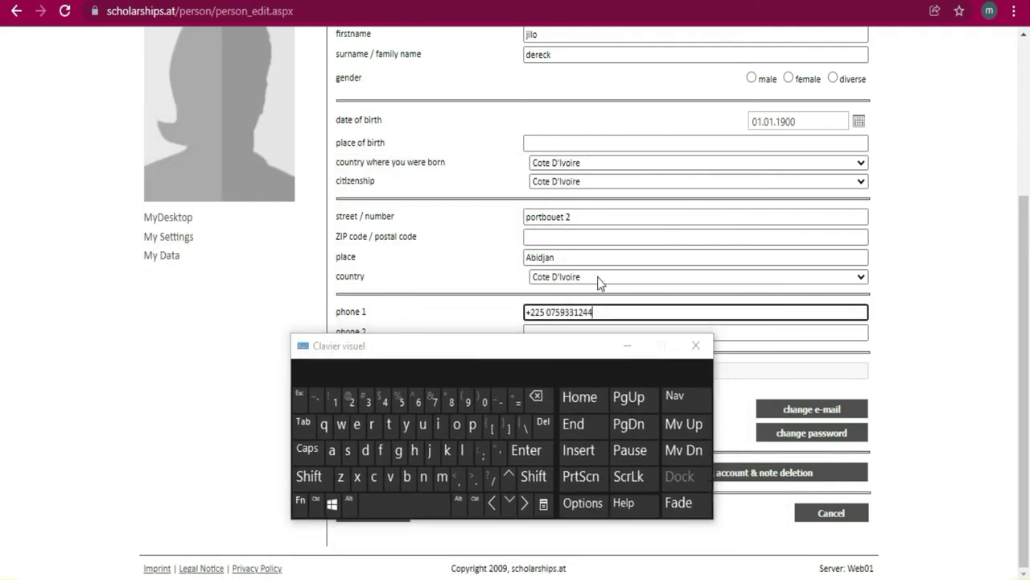
pyautogui.click(858, 122)
pyautogui.click(769, 136)
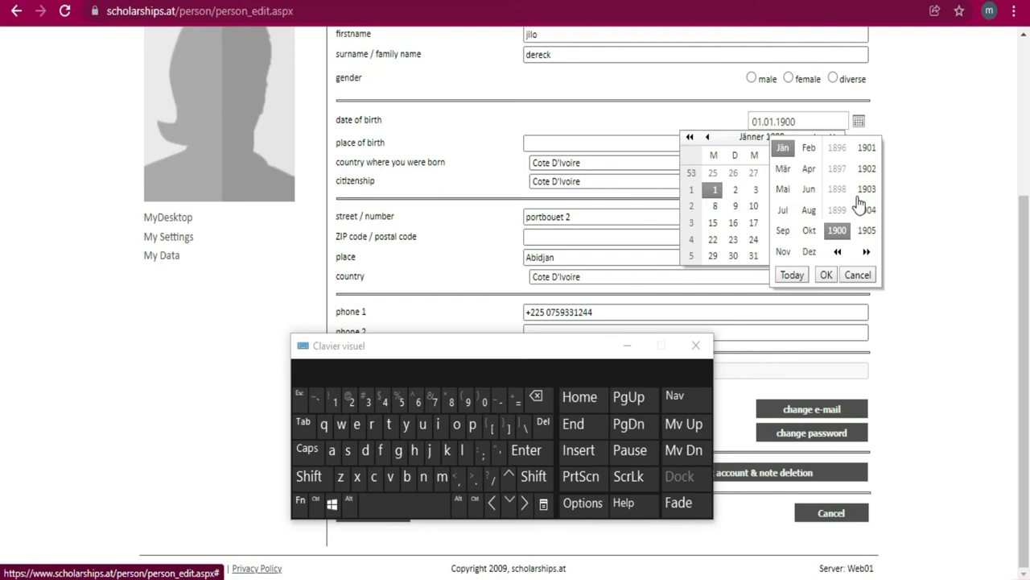
pyautogui.scroll(3, 860, 206)
pyautogui.scroll(-3, 862, 427)
pyautogui.click(866, 252)
pyautogui.click(865, 252)
pyautogui.click(866, 252)
pyautogui.click(866, 252)
pyautogui.click(866, 252)
pyautogui.click(866, 252)
pyautogui.click(866, 252)
pyautogui.click(867, 252)
pyautogui.click(867, 252)
pyautogui.click(866, 252)
# Replace the default date of birth with the applicant's date of birth and close the calendar.
pyautogui.click(810, 119)
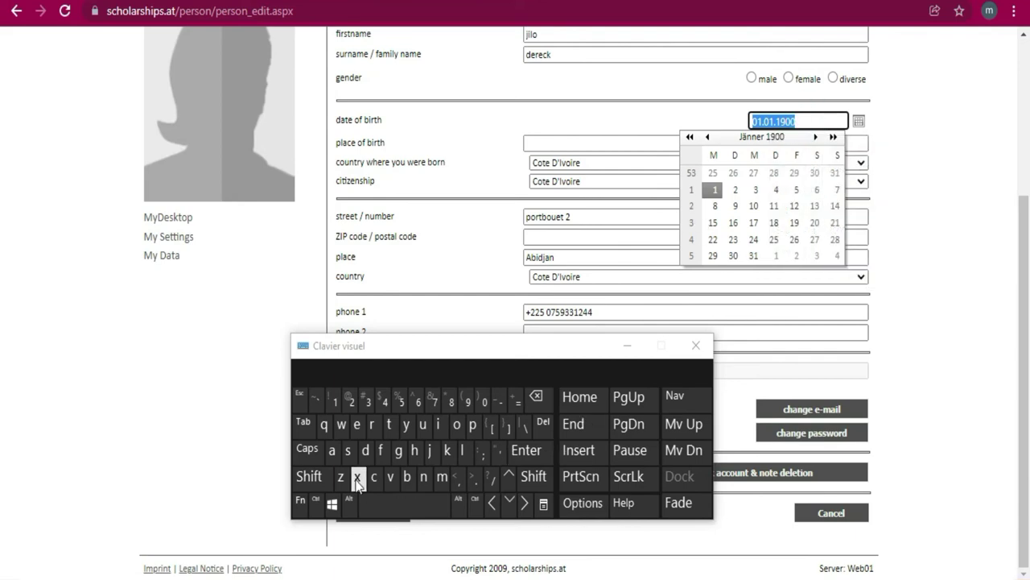
pyautogui.click(336, 400)
pyautogui.click(352, 400)
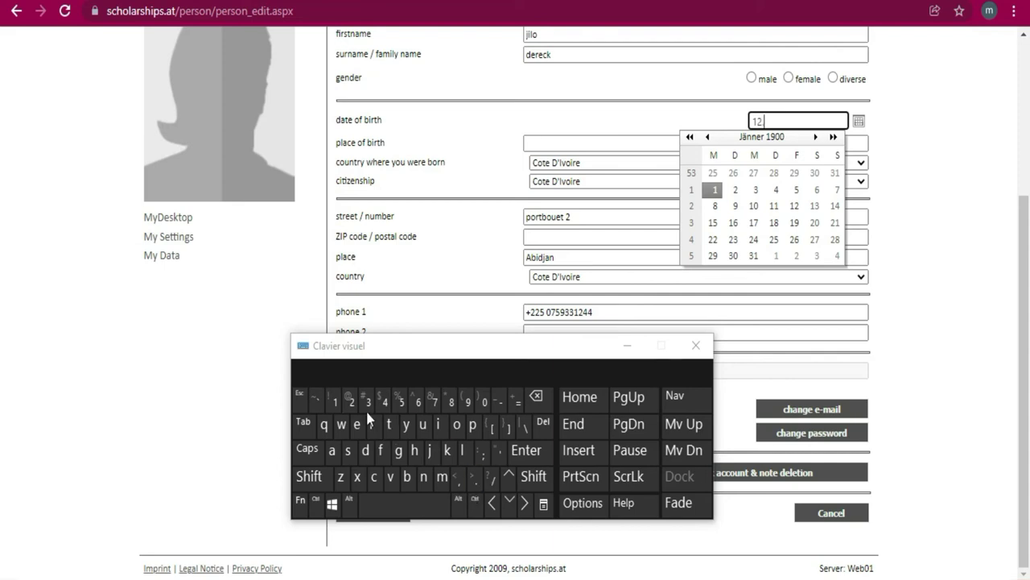
pyautogui.click(486, 401)
pyautogui.click(417, 402)
pyautogui.click(487, 476)
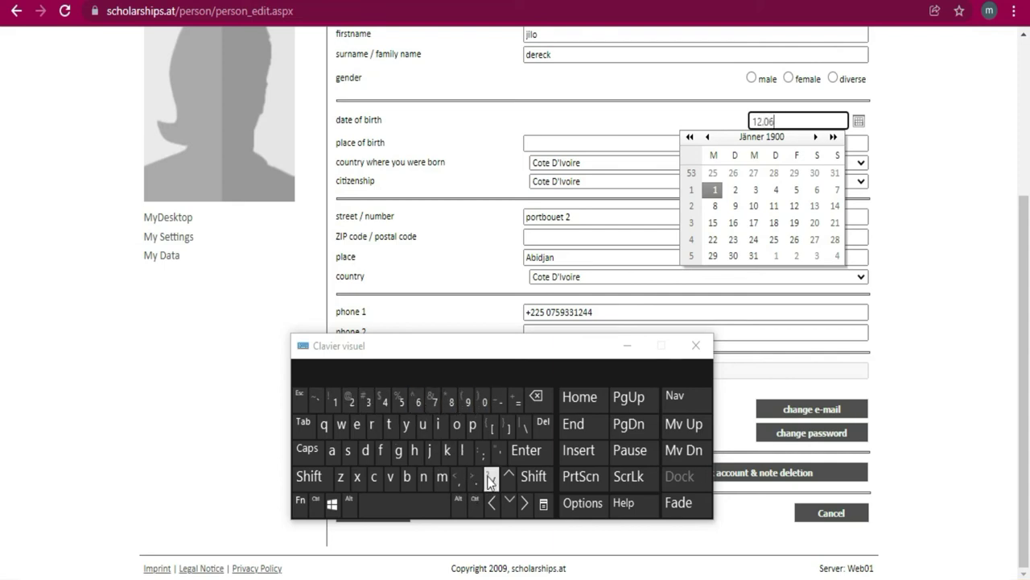
pyautogui.click(351, 401)
pyautogui.click(483, 402)
pyautogui.click(483, 402)
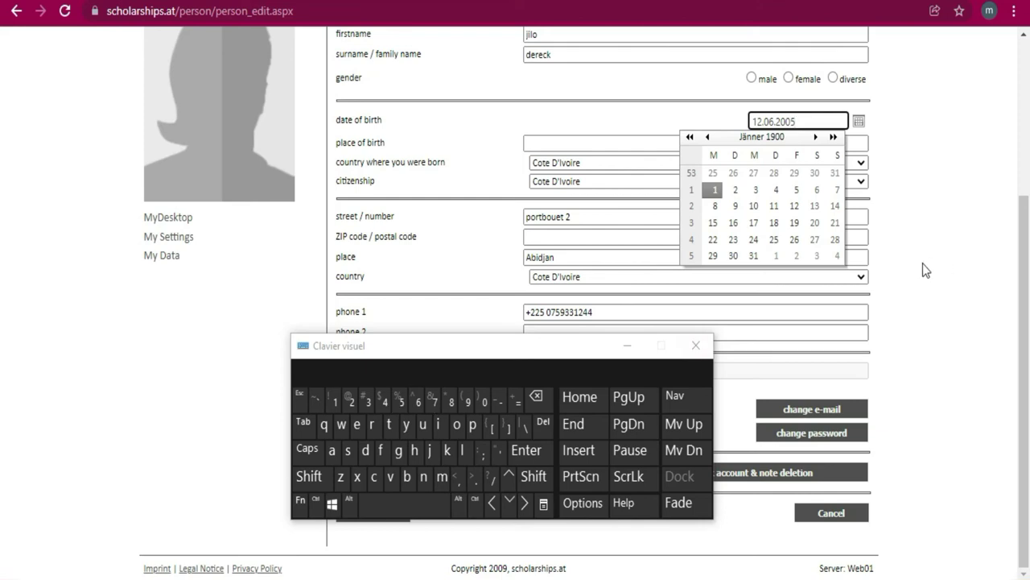
pyautogui.click(903, 272)
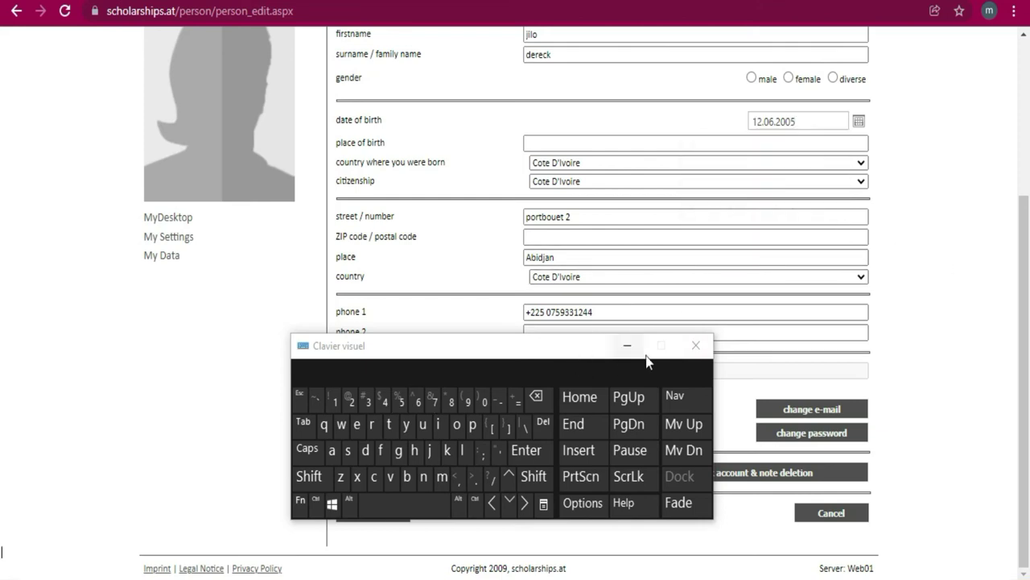
pyautogui.moveTo(591, 351); pyautogui.dragTo(399, 392)
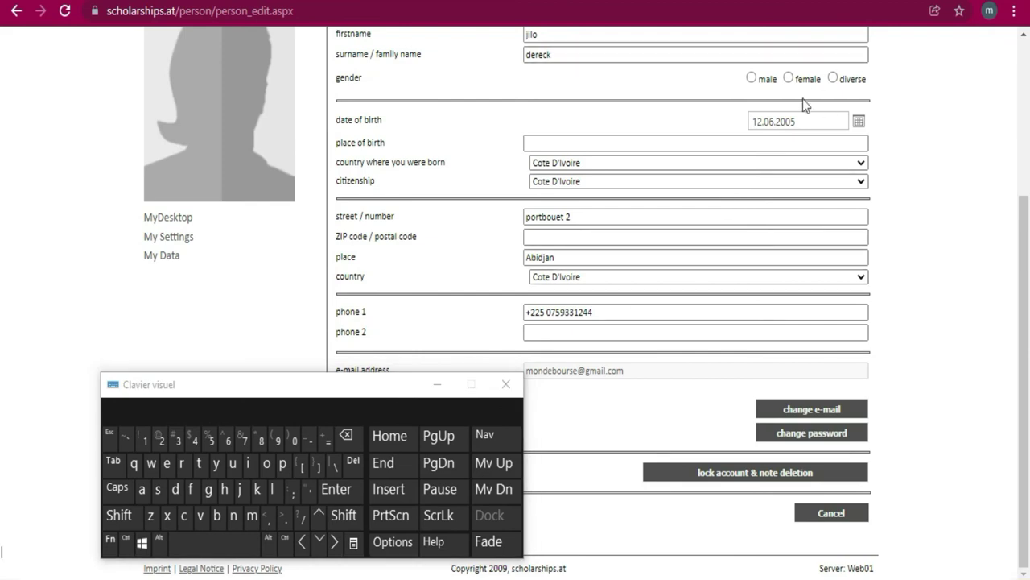
# Select male as the gender and fill in the applicant's place of birth in the personal data form.
pyautogui.scroll(1, 803, 104)
pyautogui.click(751, 161)
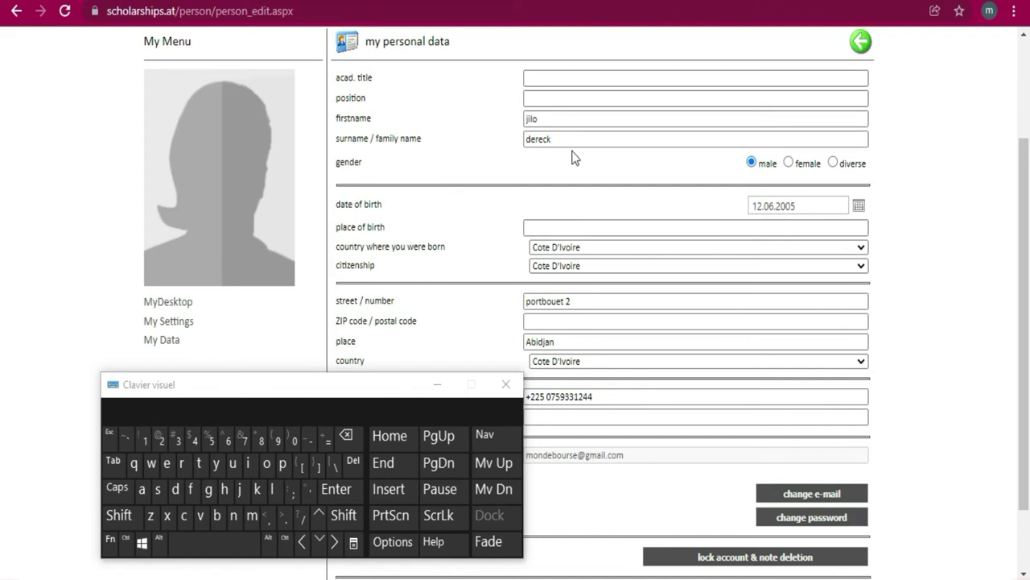
pyautogui.scroll(1, 575, 157)
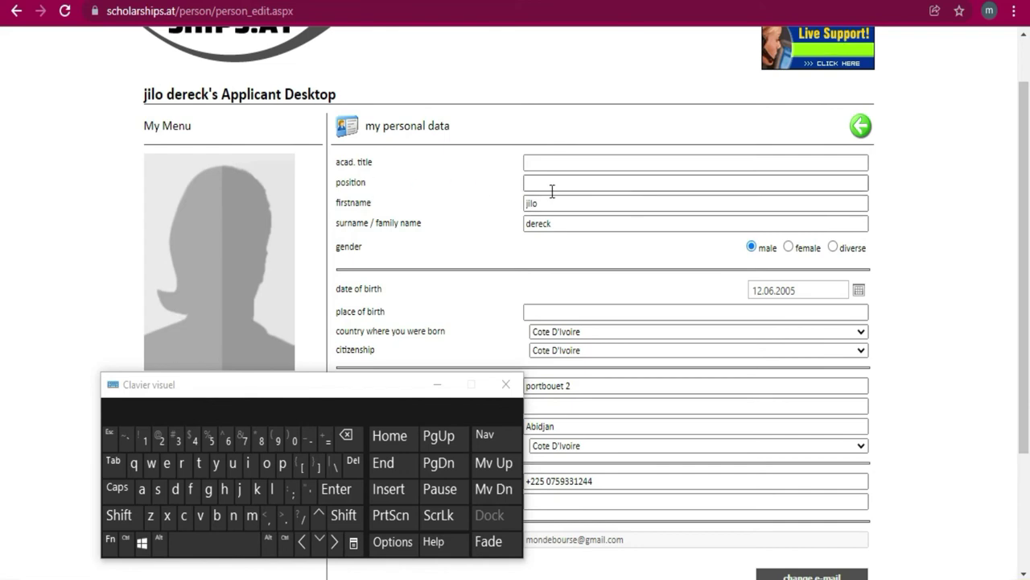
pyautogui.scroll(-2, 698, 228)
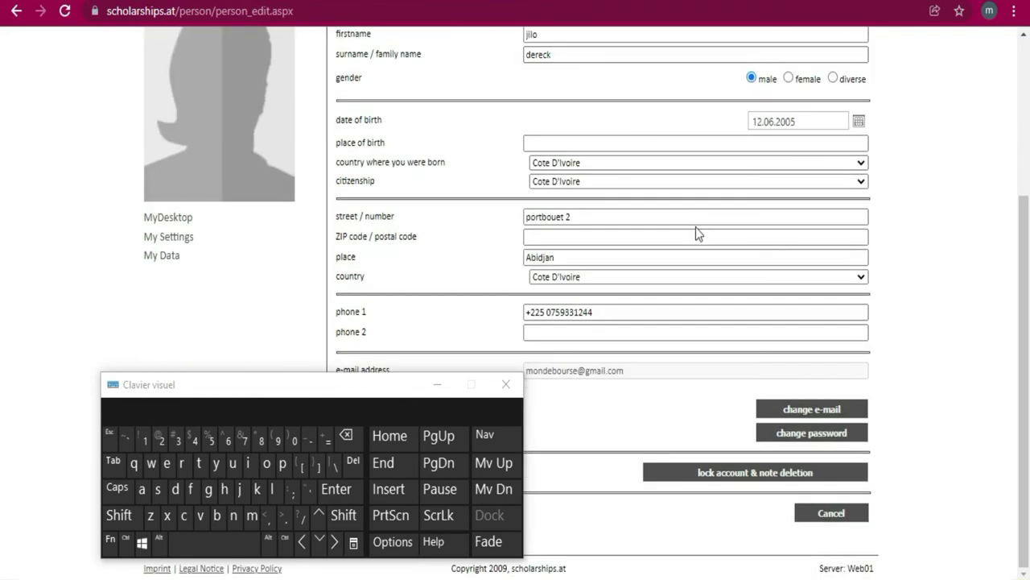
pyautogui.click(612, 145)
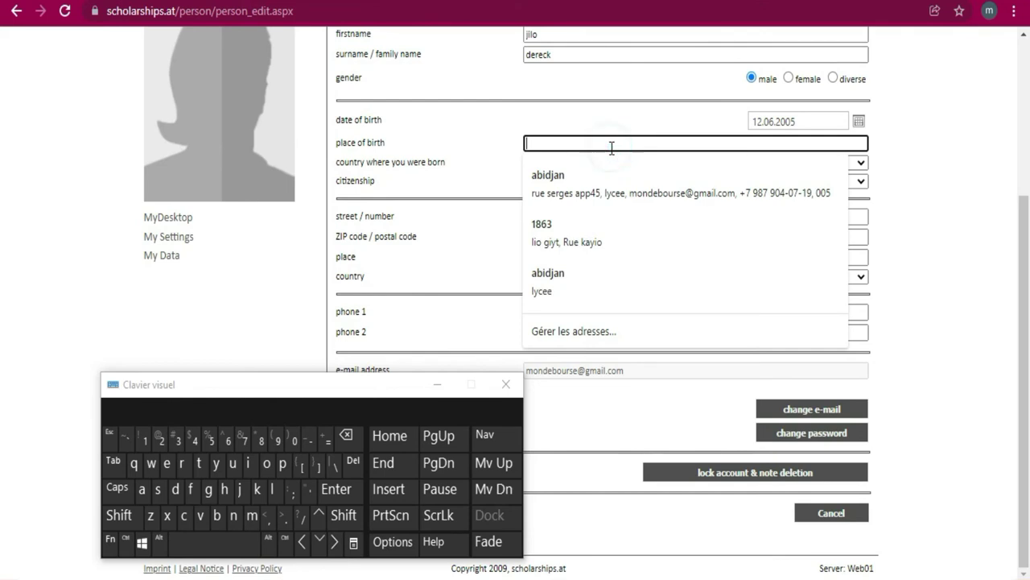
pyautogui.click(141, 489)
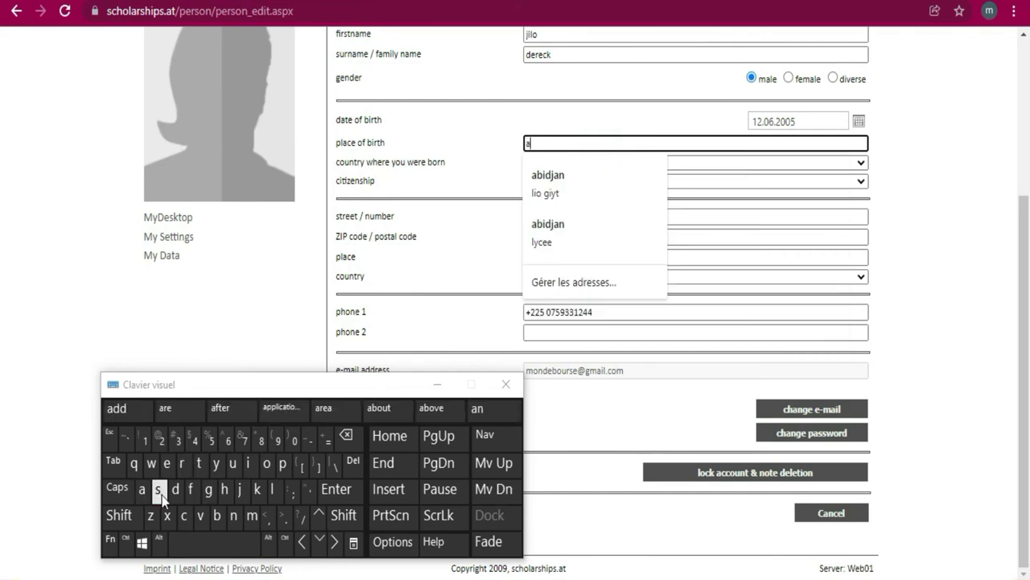
pyautogui.click(217, 515)
pyautogui.click(248, 463)
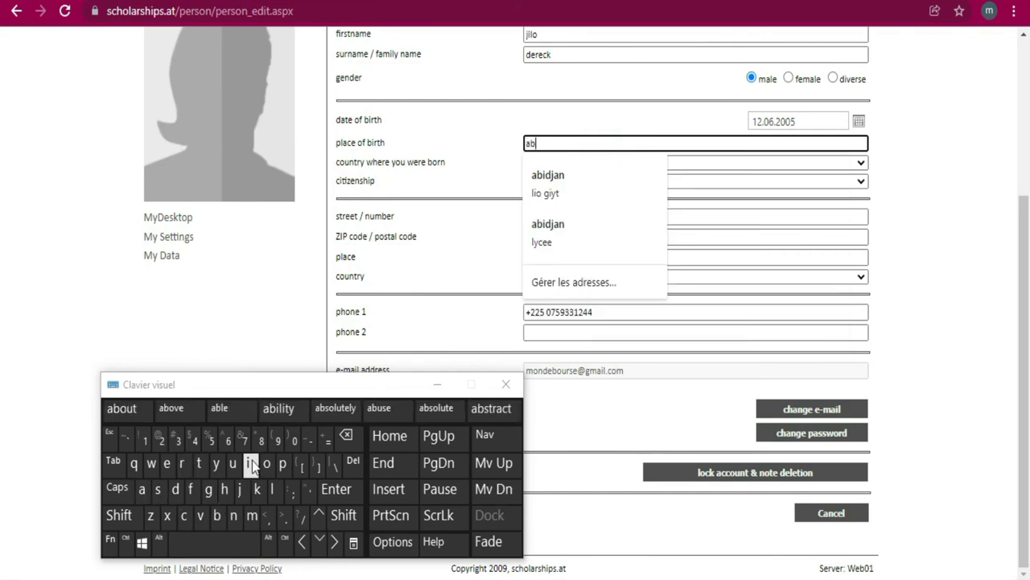
pyautogui.click(177, 490)
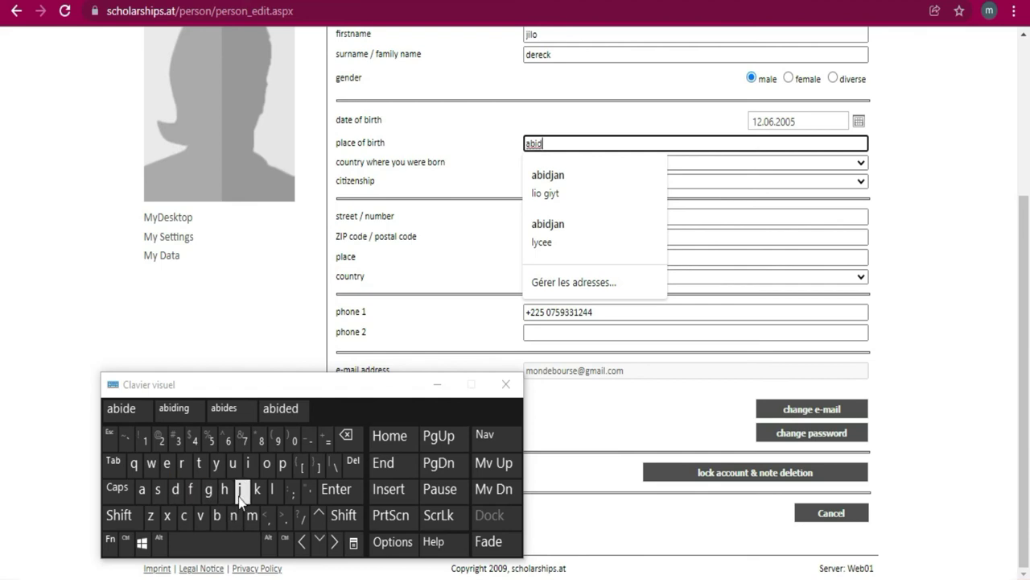
pyautogui.click(240, 497)
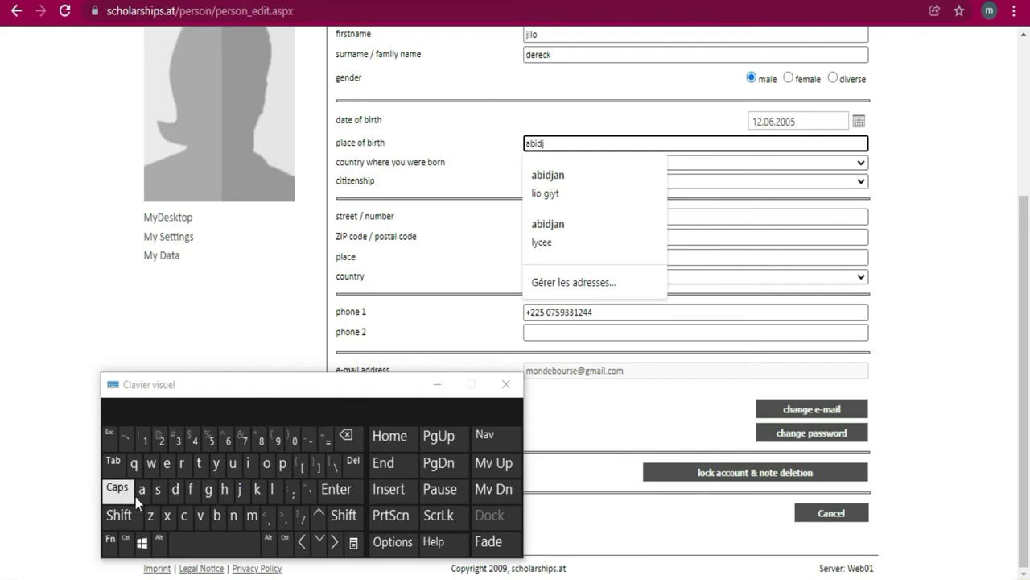
pyautogui.click(143, 489)
pyautogui.click(233, 515)
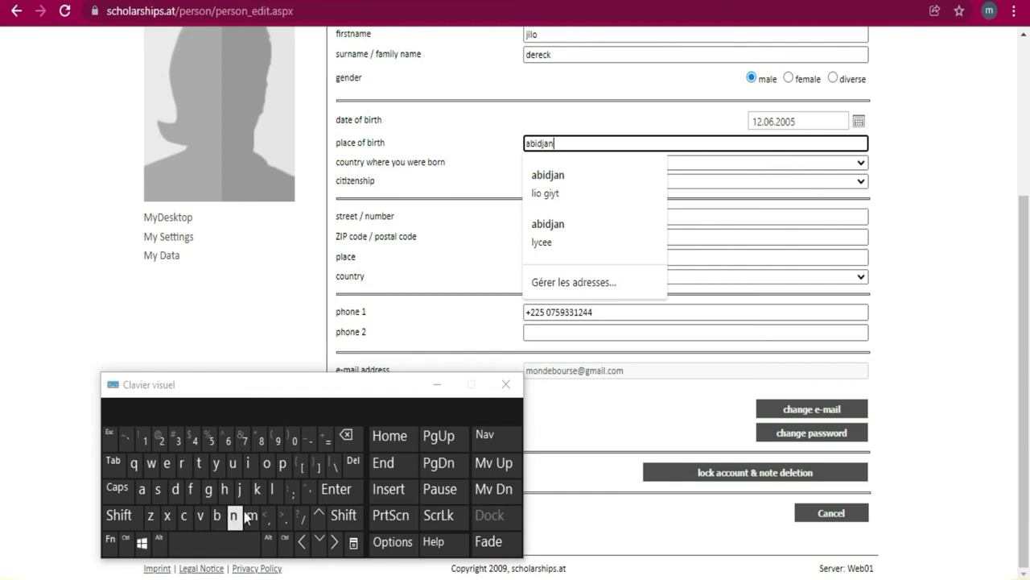
# Hide the on-screen keyboard, try to save the personal data form and dismiss the alert.
pyautogui.click(435, 389)
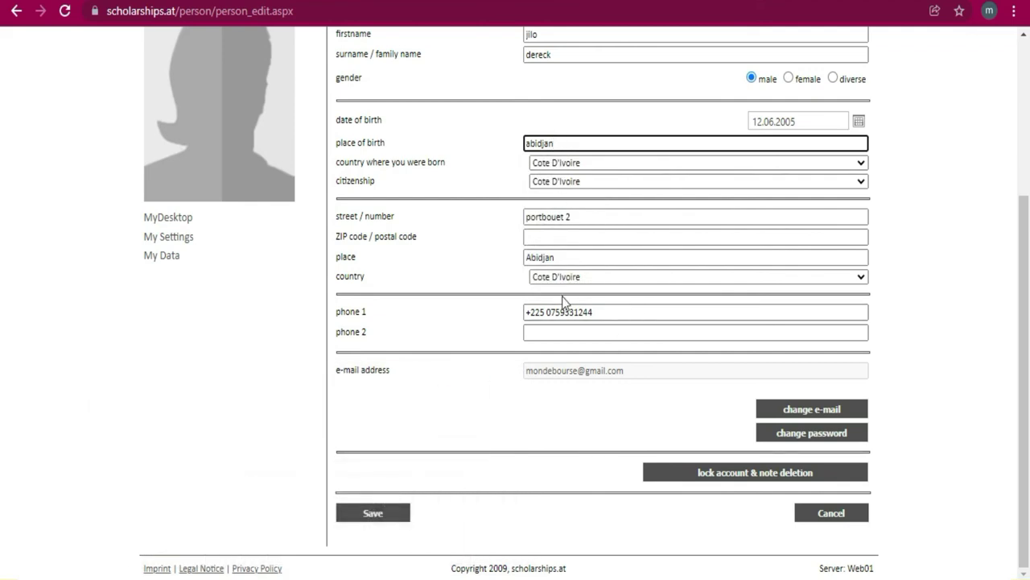
pyautogui.click(375, 512)
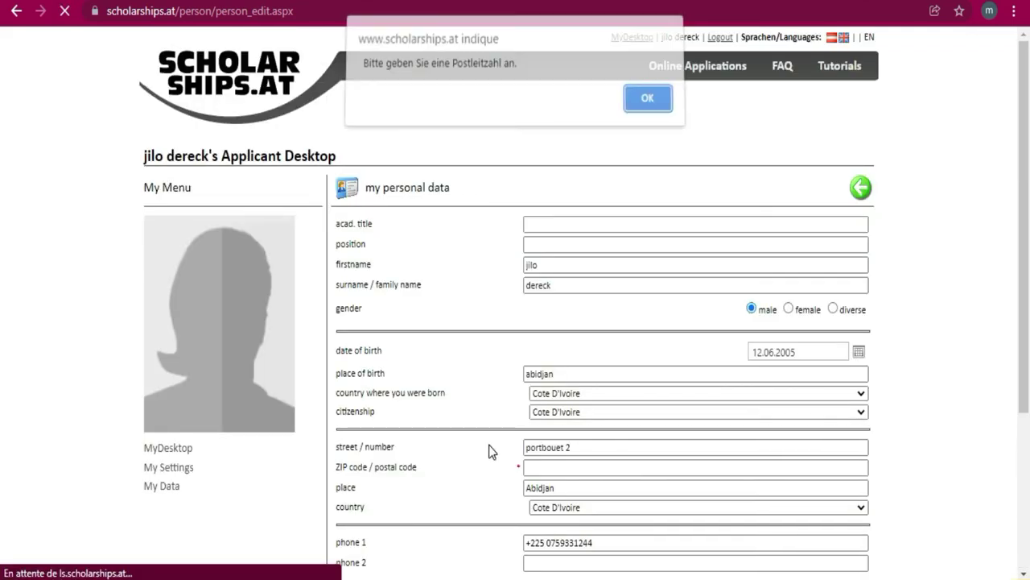
pyautogui.click(649, 100)
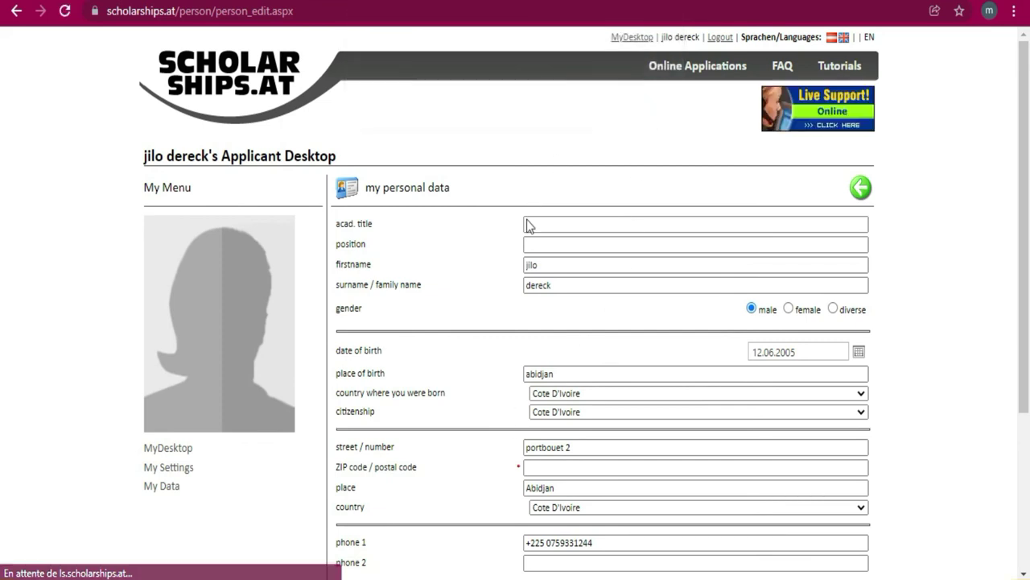
# Fill in the applicant's ZIP / postal code in the address section using the on-screen keyboard.
pyautogui.scroll(-3, 528, 225)
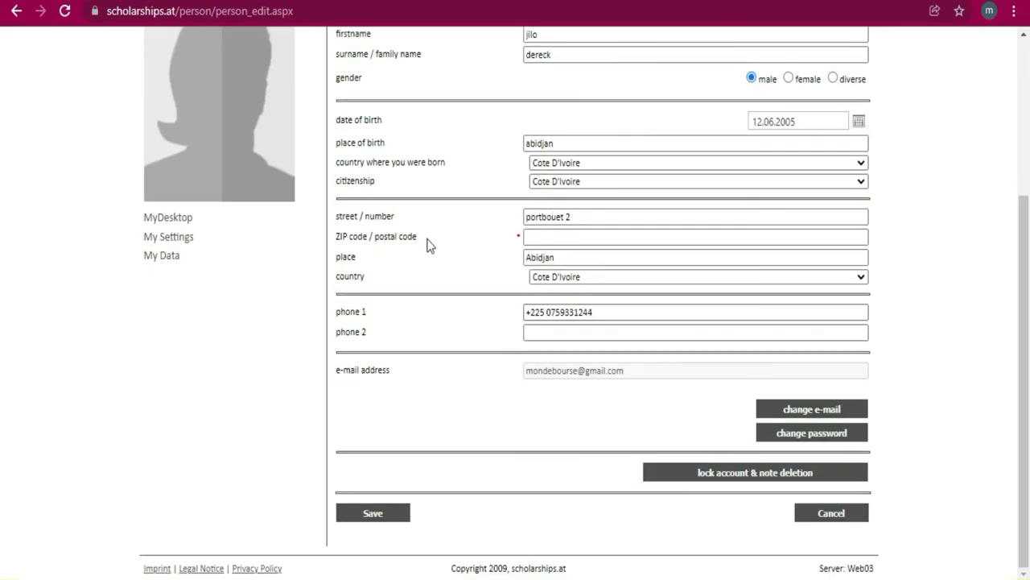
pyautogui.click(555, 236)
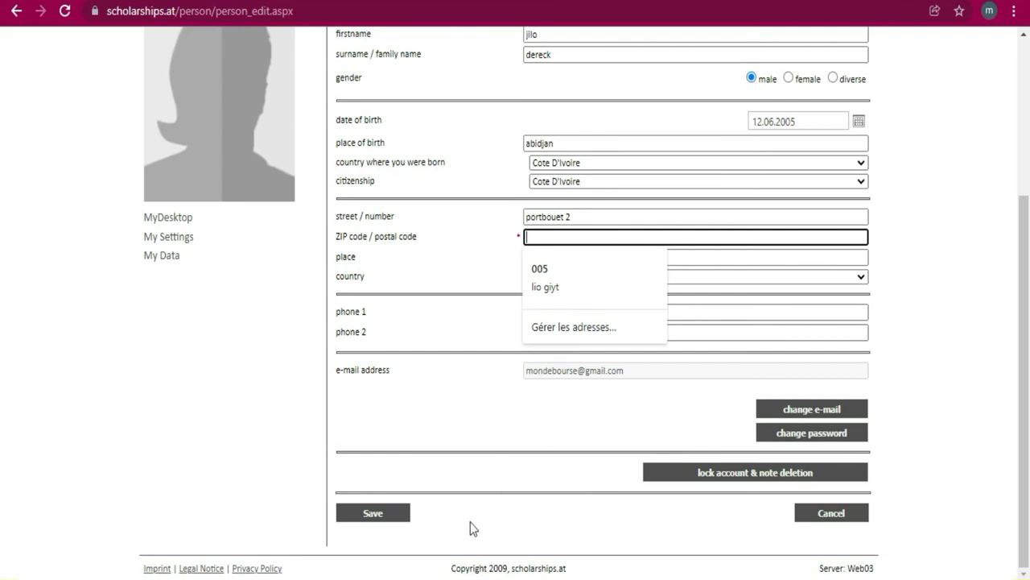
pyautogui.press('ctrl+super+o')
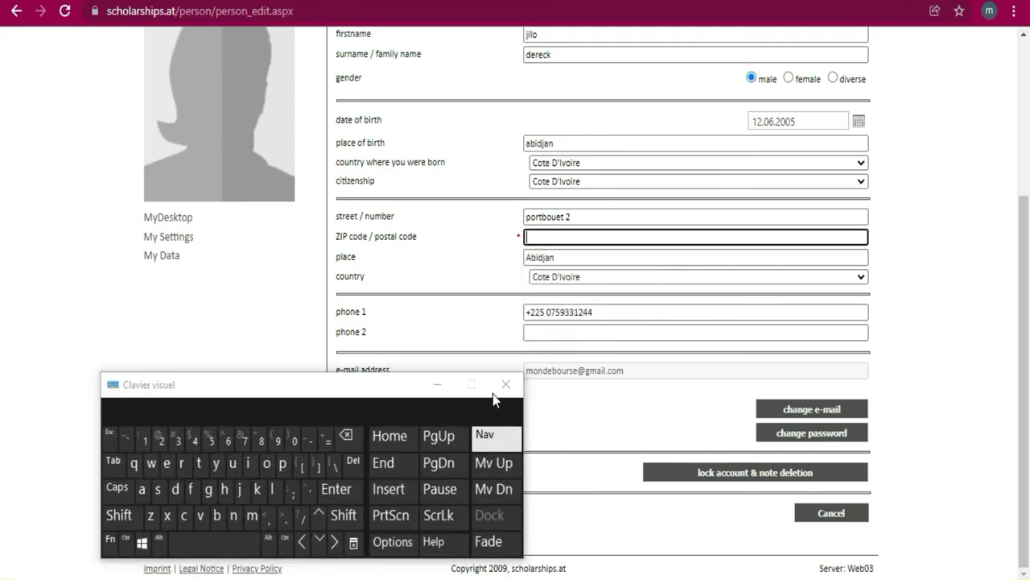
pyautogui.doubleClick(290, 447)
pyautogui.click(289, 447)
pyautogui.click(210, 440)
pyautogui.click(157, 315)
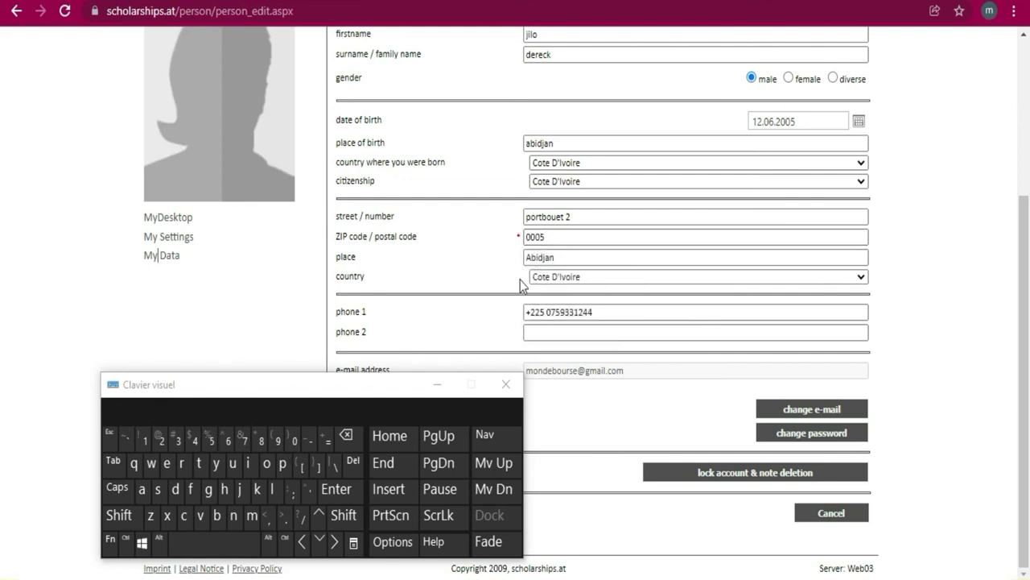
# Move the on-screen keyboard clear of the form and save the applicant's personal data.
pyautogui.scroll(3, 520, 280)
pyautogui.scroll(-3, 520, 280)
pyautogui.moveTo(255, 400); pyautogui.dragTo(191, 206)
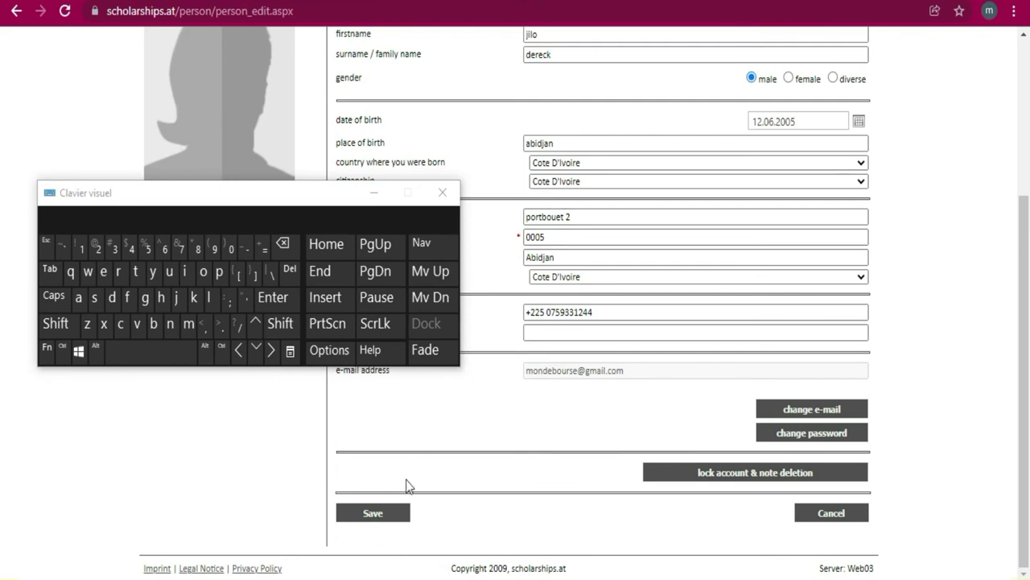
pyautogui.click(382, 522)
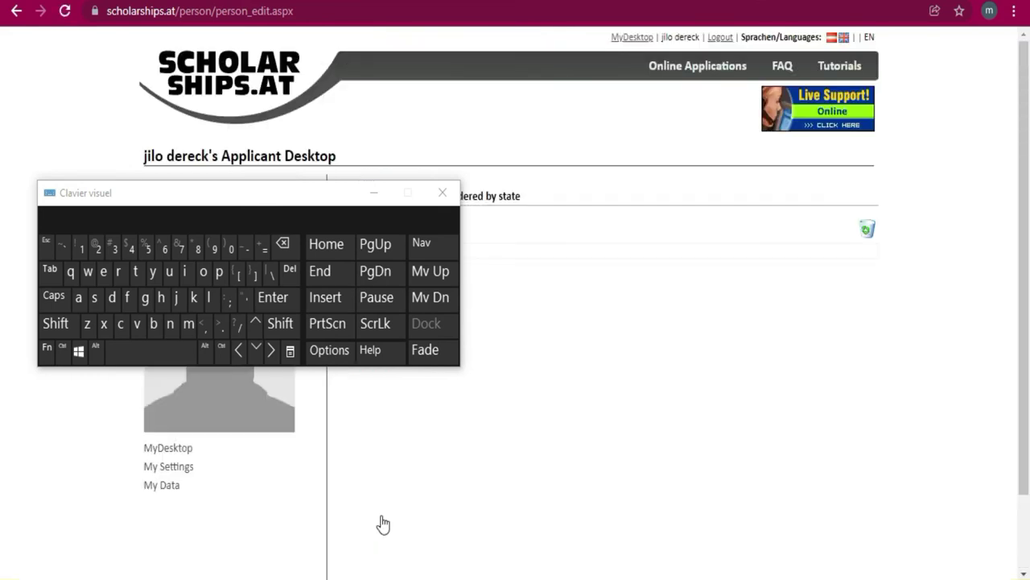
# Open the applicant's desktop page and go on to the list of online applications.
pyautogui.moveTo(294, 195); pyautogui.dragTo(667, 391)
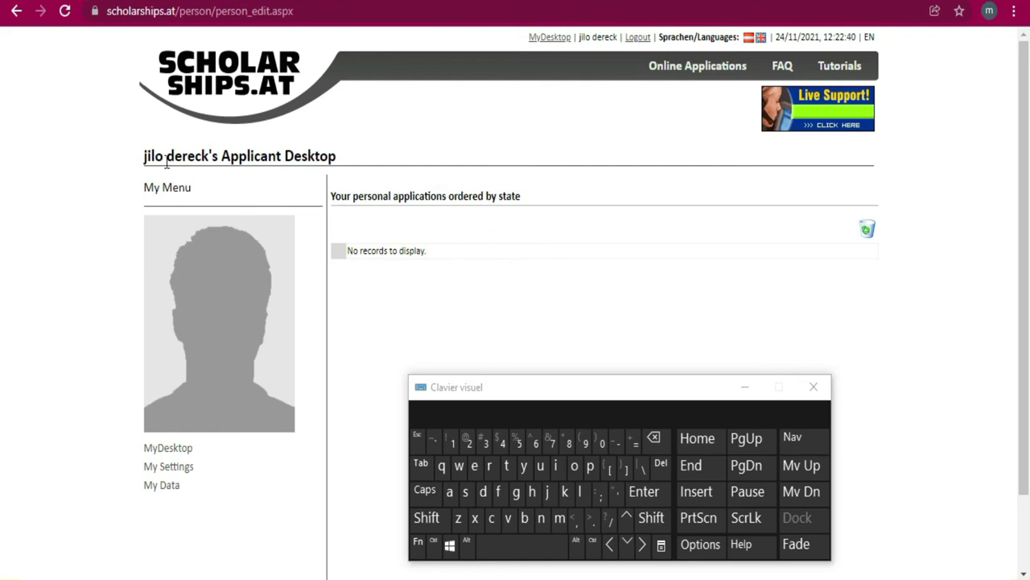
pyautogui.click(170, 453)
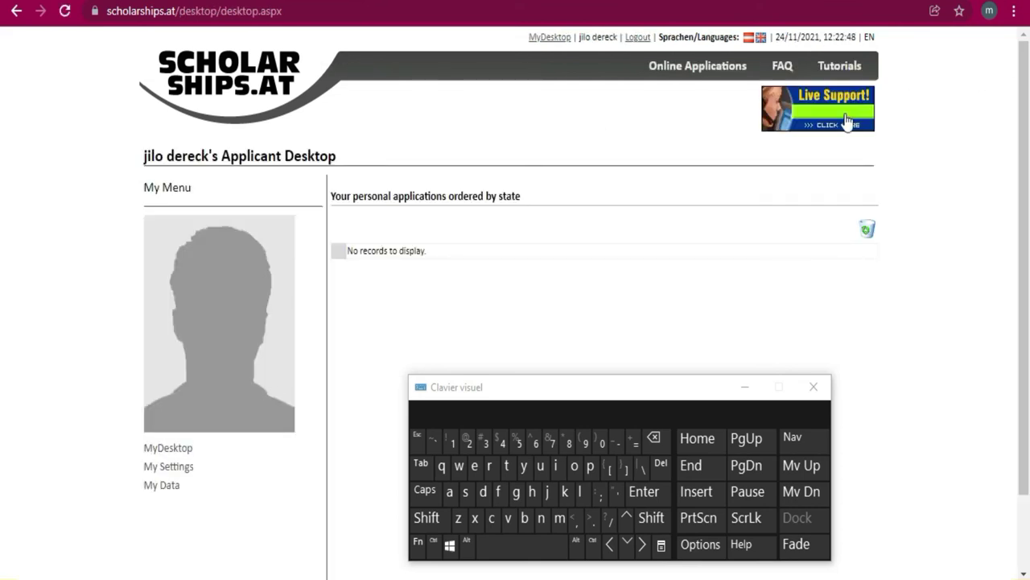
pyautogui.moveTo(603, 383); pyautogui.dragTo(529, 220)
pyautogui.click(694, 64)
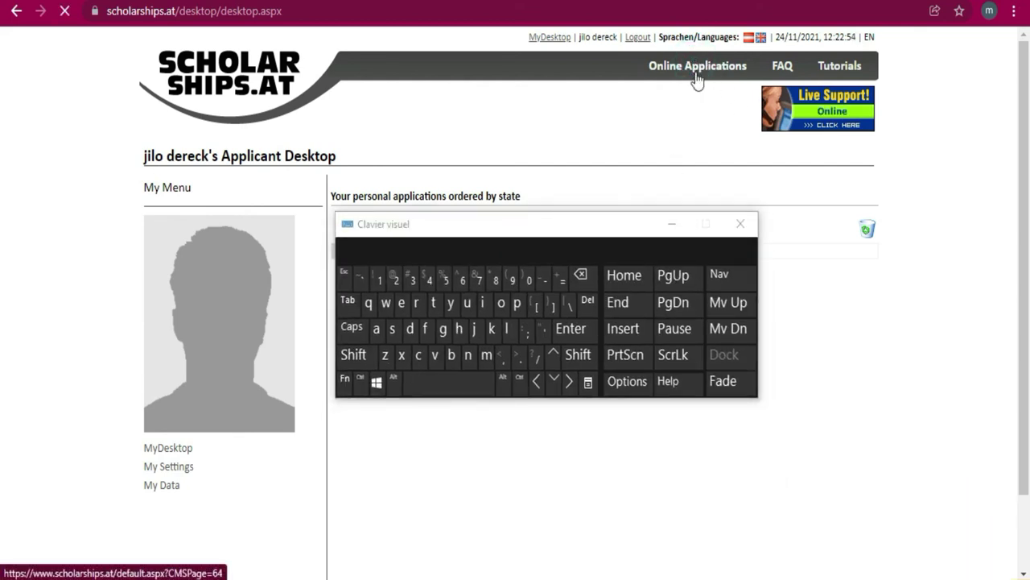
pyautogui.click(686, 72)
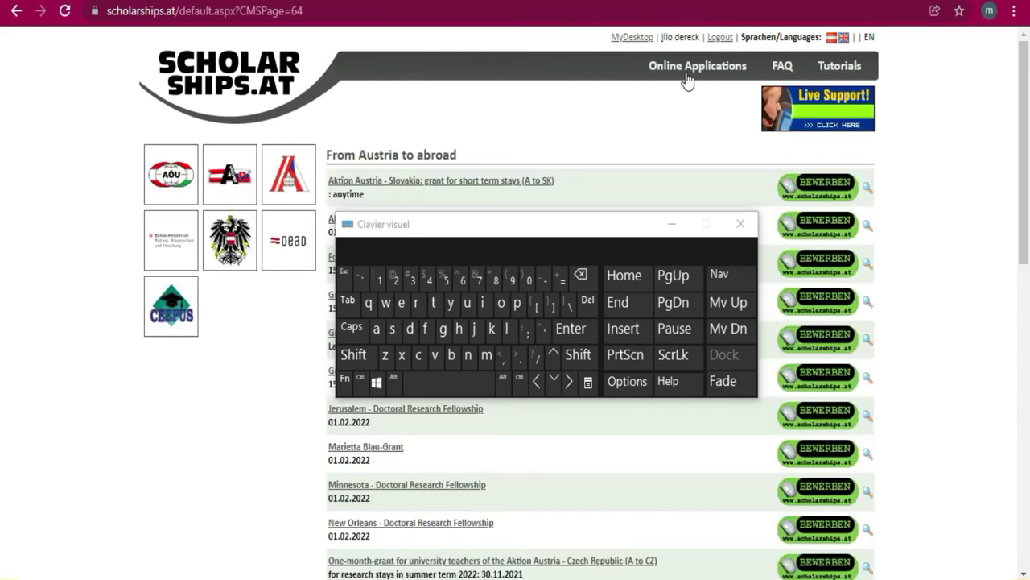
# Hide the on-screen keyboard and examine the listed grants and their deadlines, especially those from abroad to Austria.
pyautogui.moveTo(632, 228); pyautogui.dragTo(415, 104)
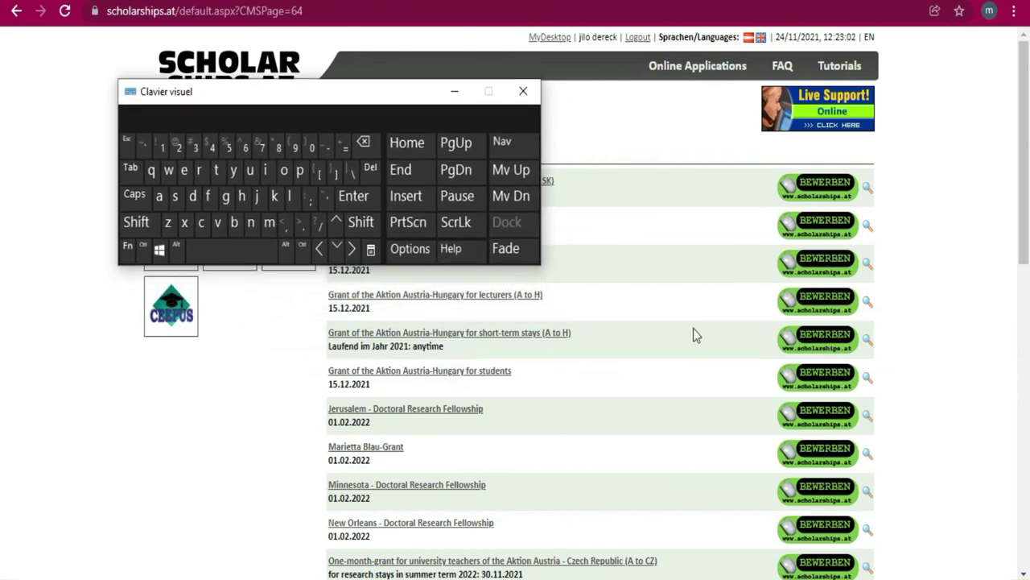
pyautogui.scroll(-3, 693, 328)
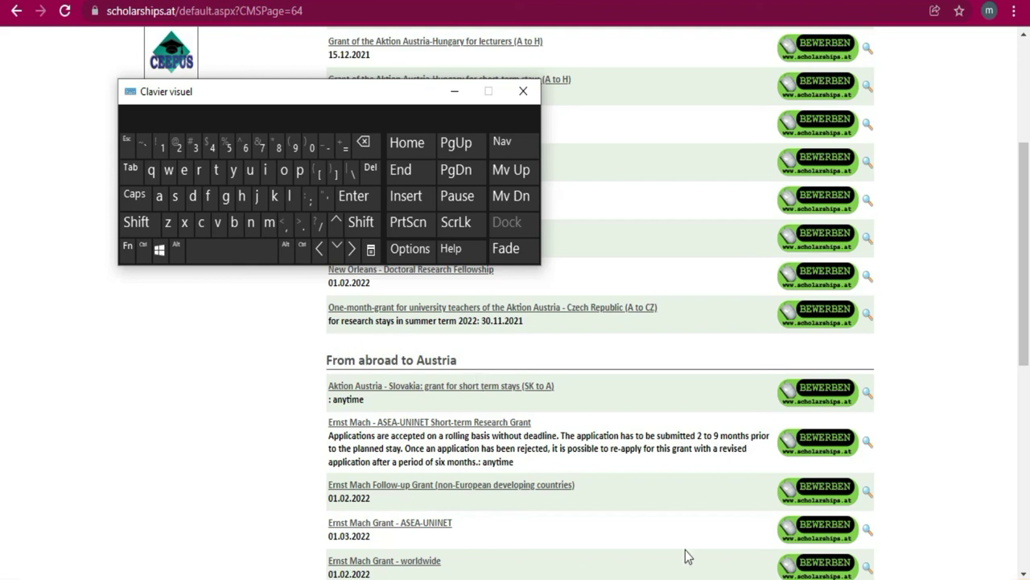
pyautogui.scroll(-5, 659, 421)
pyautogui.scroll(10, 659, 421)
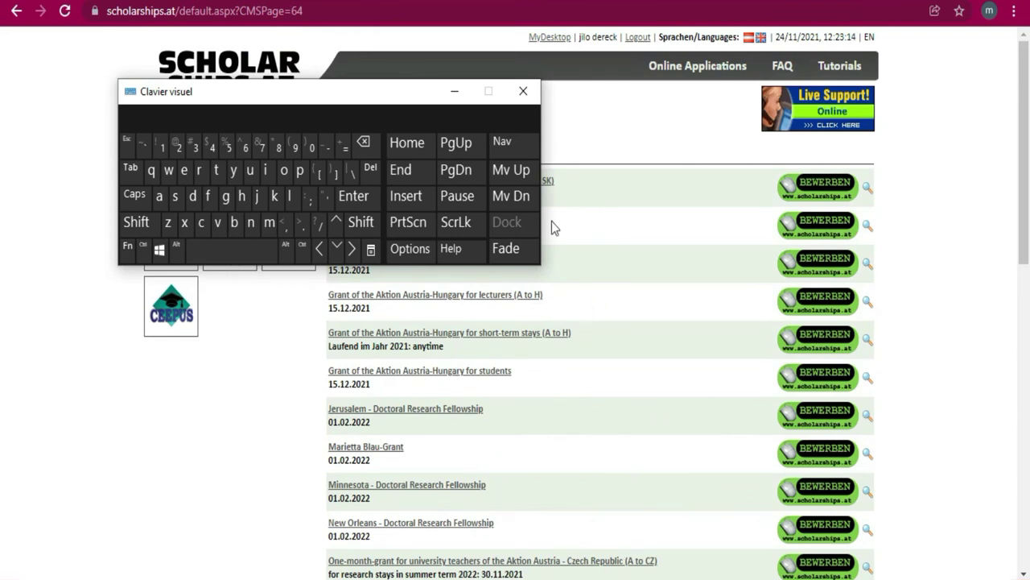
pyautogui.click(449, 94)
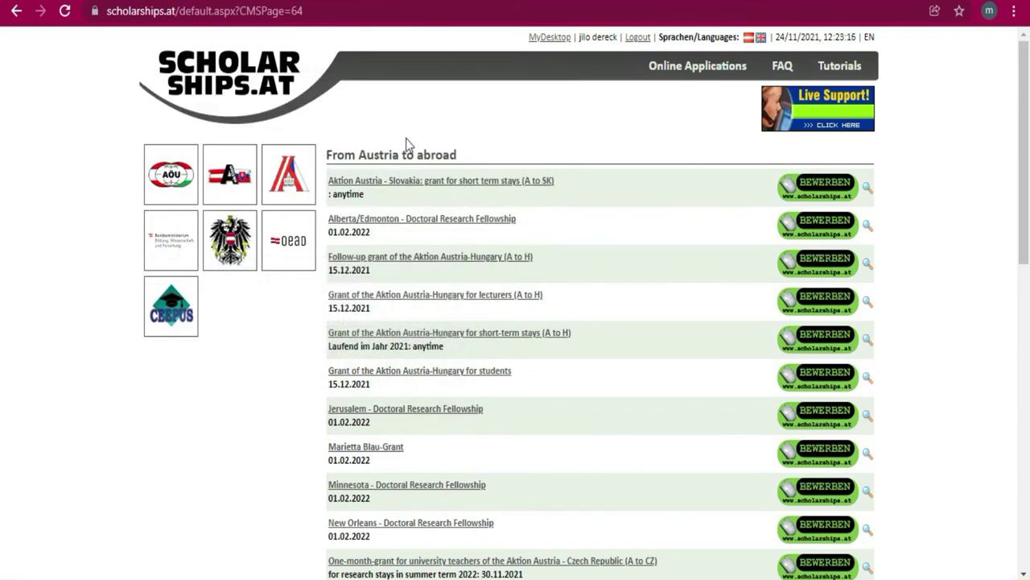
pyautogui.scroll(-2, 497, 322)
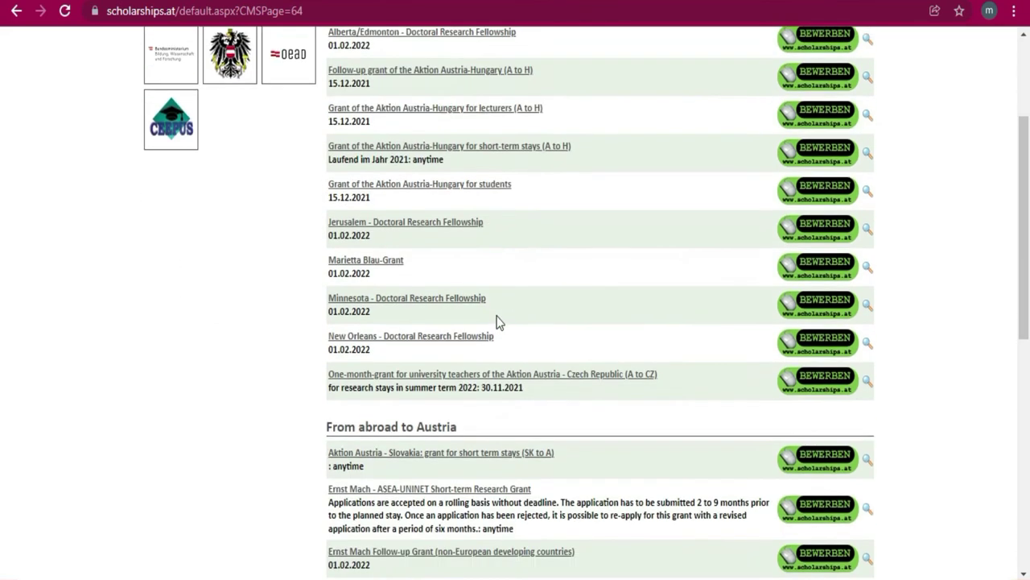
pyautogui.scroll(-1, 496, 322)
pyautogui.scroll(-1, 490, 404)
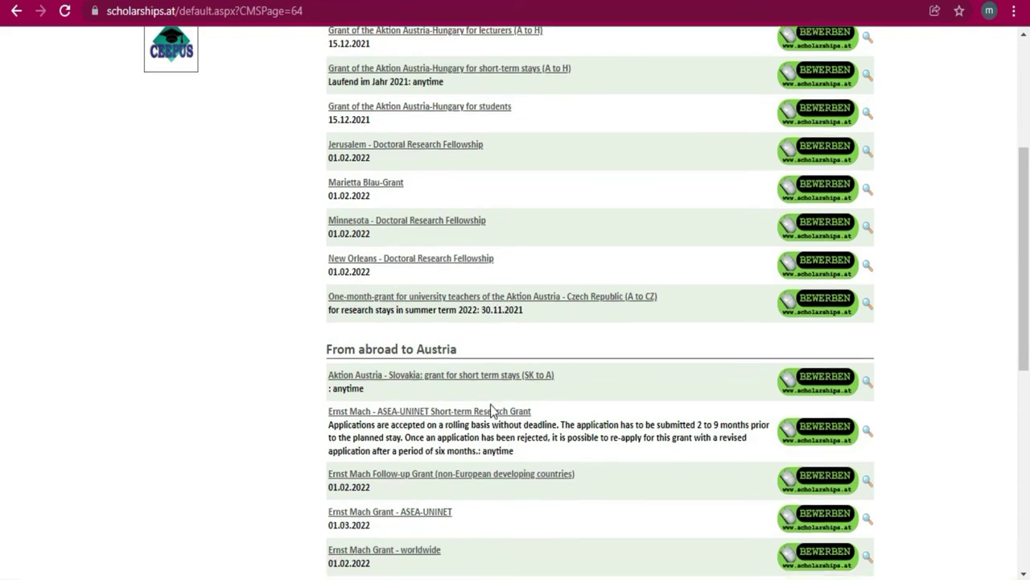
pyautogui.scroll(-4, 490, 404)
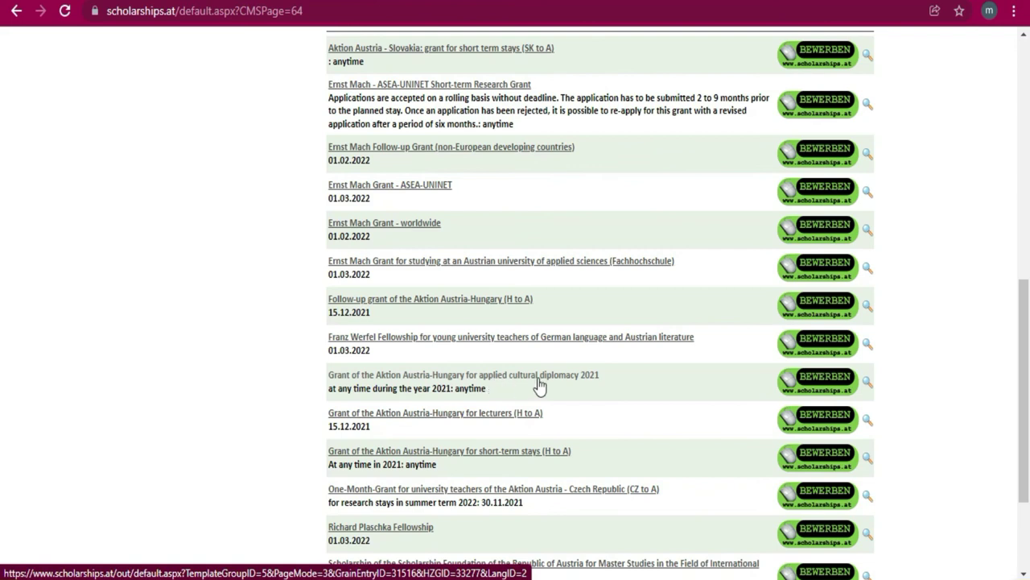
pyautogui.scroll(-2, 539, 385)
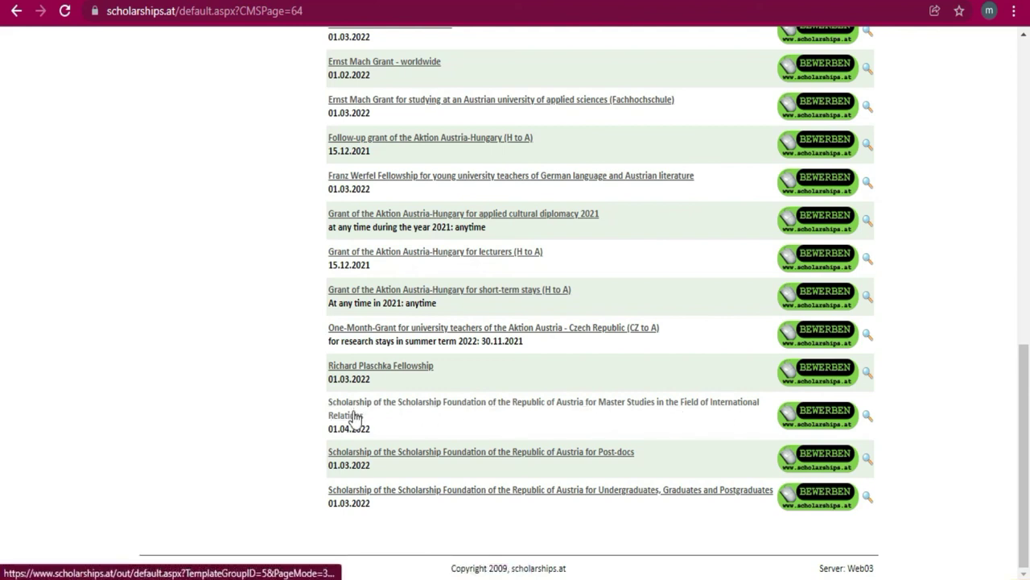
pyautogui.moveTo(375, 429); pyautogui.dragTo(338, 429)
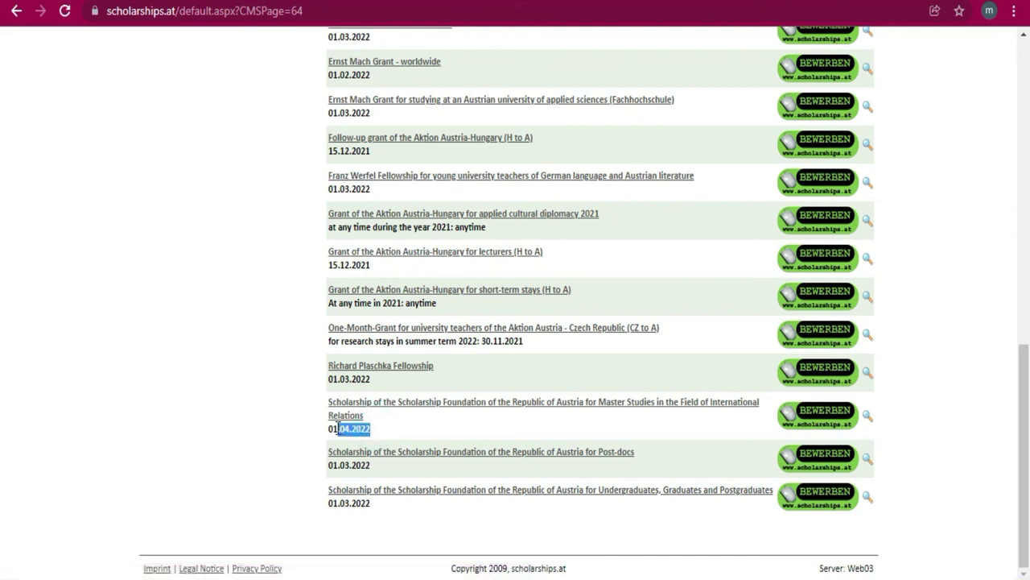